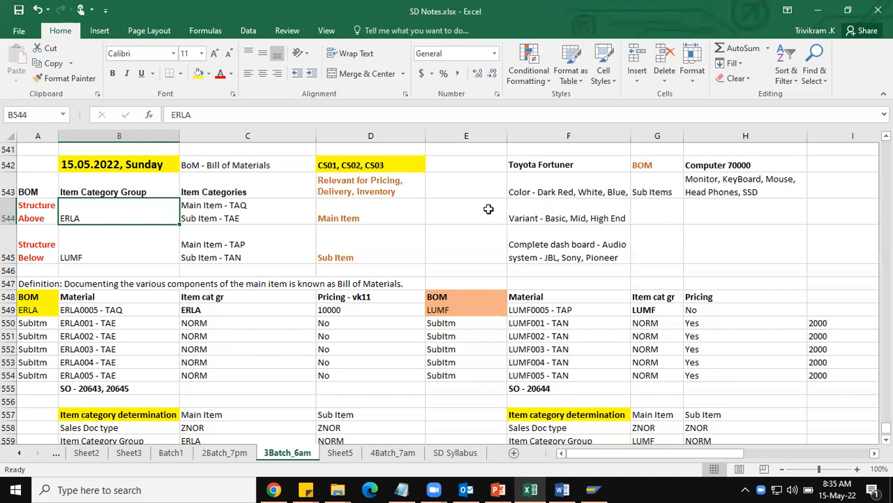
Examine the ERLA and LUMF bill of materials tables, comparing main items, sub-items, item category groups and pricing
scroll(401, 248, "down", 2)
scroll(402, 246, "up", 1)
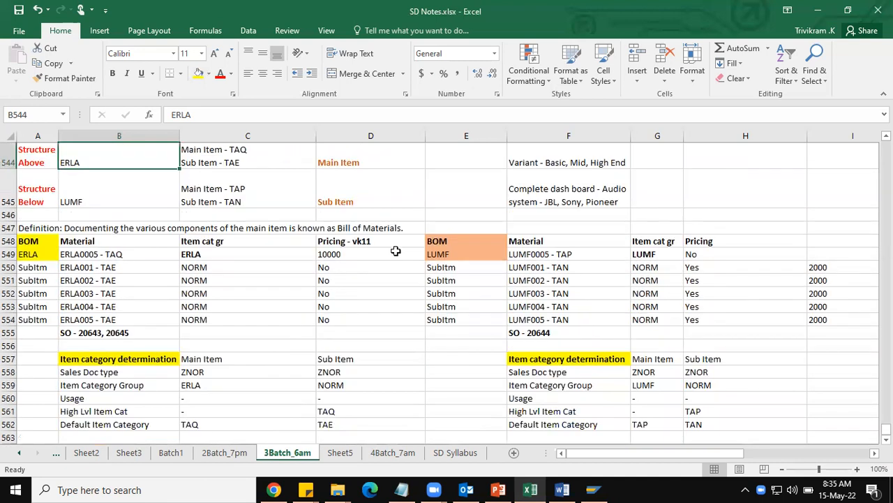
left_click(30, 249)
left_click(31, 242)
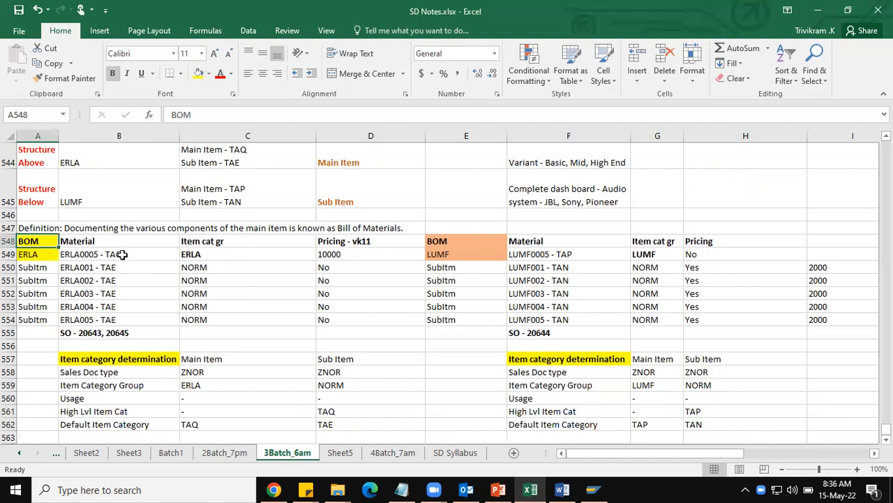
left_click(109, 255)
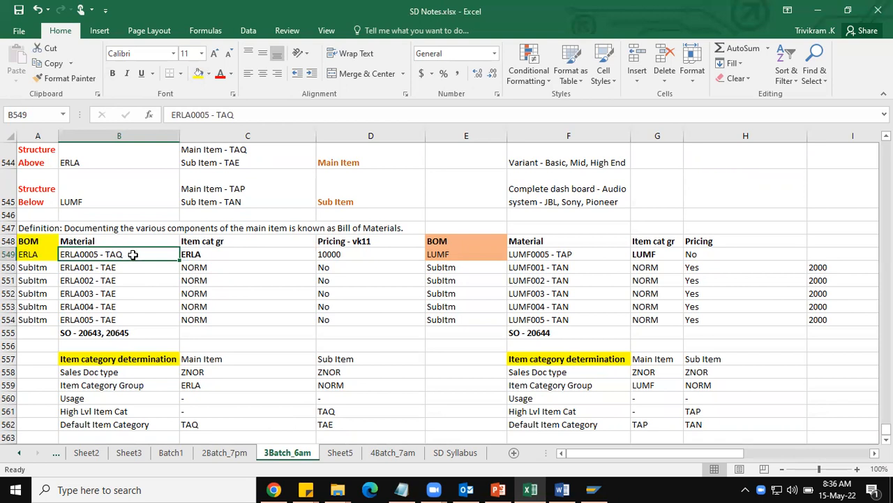
left_click(224, 254)
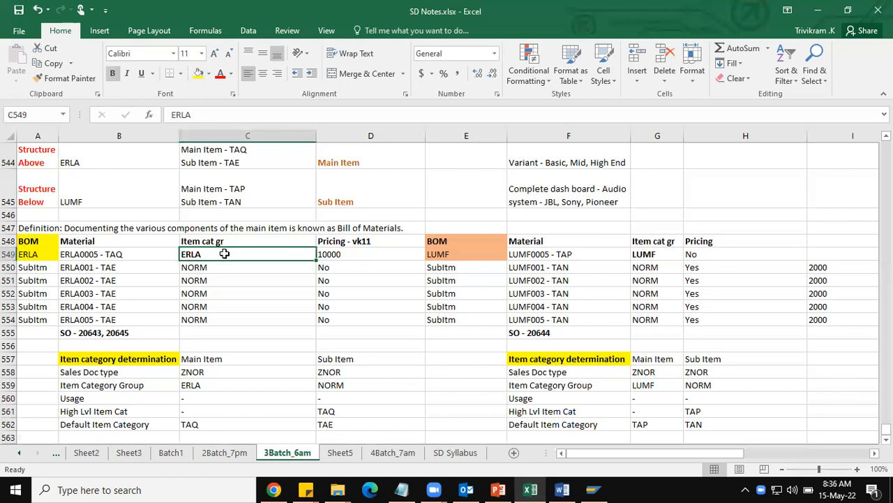
left_click_drag(96, 268, 103, 319)
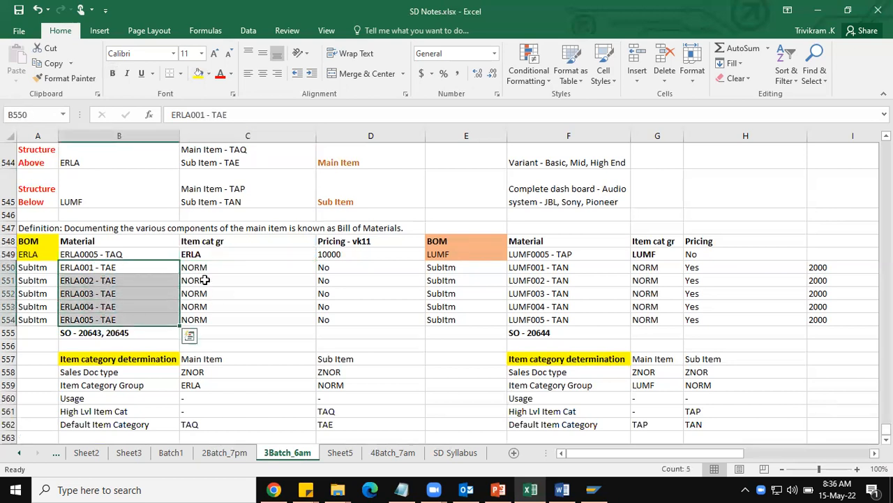
left_click_drag(197, 268, 217, 307)
left_click_drag(328, 268, 342, 310)
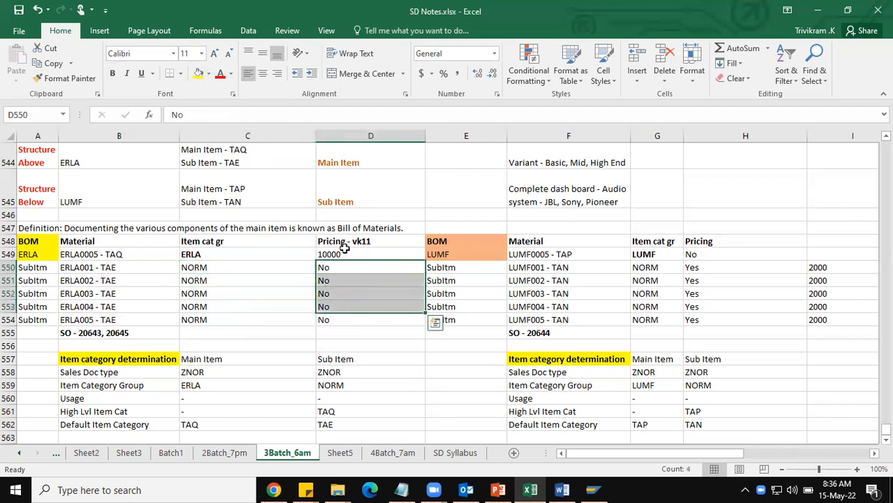
left_click(328, 266)
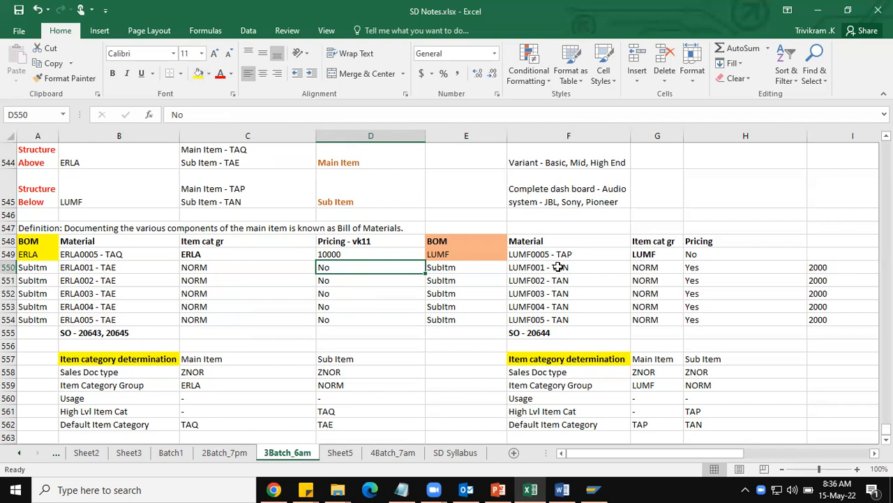
left_click_drag(562, 268, 580, 320)
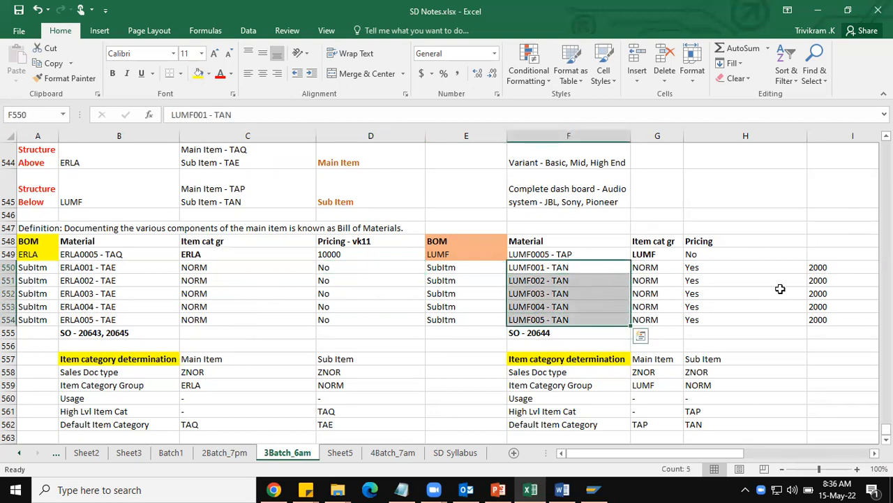
Enter the heading VK11 in cell I548 above the LUMF sub-item prices
left_click(818, 269)
left_click(816, 237)
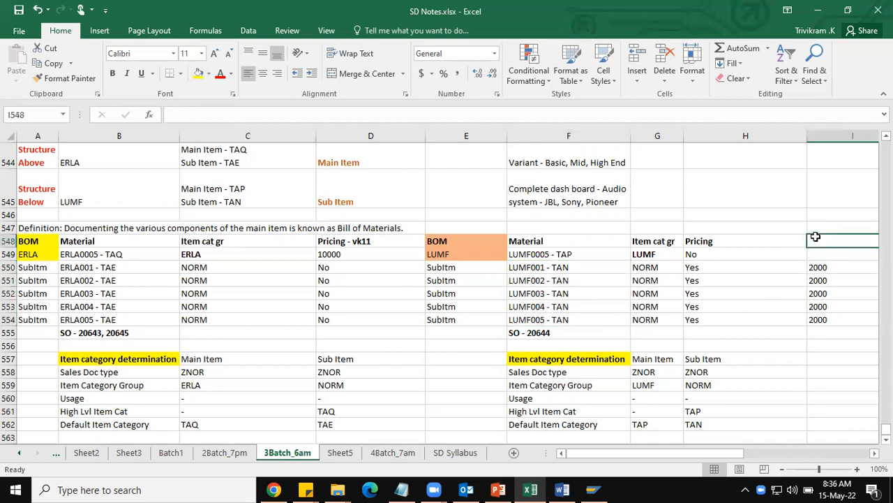
type("VA")
key("BackSpace")
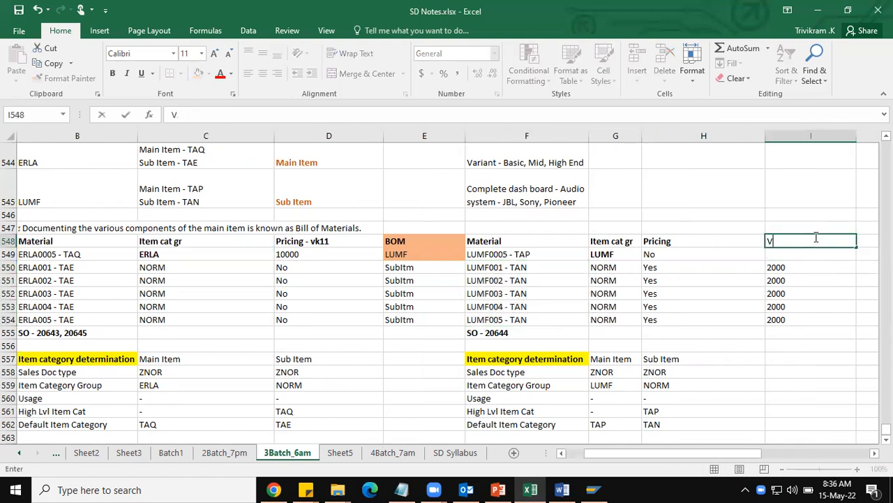
type("K11")
key("Return")
Review the LUMF sub-item prices and the item category determination tables for ERLA and LUMF main and sub-items
key("Down")
key("Down")
key("Down")
key("Down")
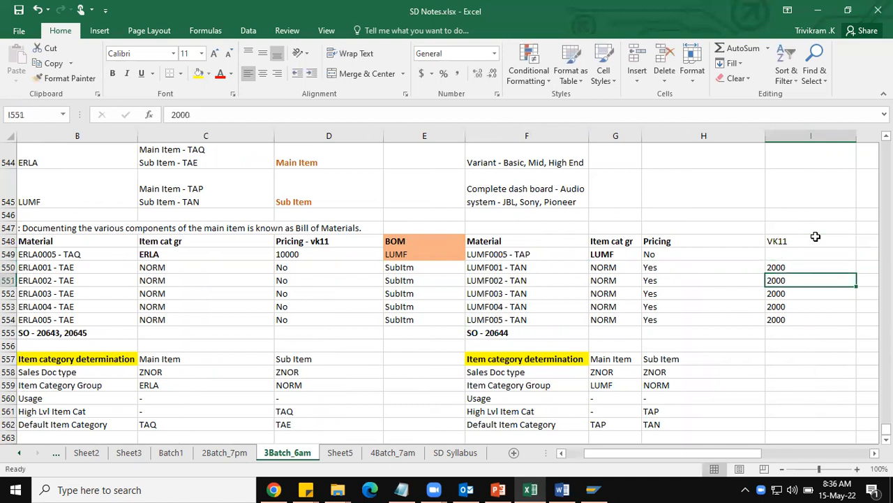
key("Down")
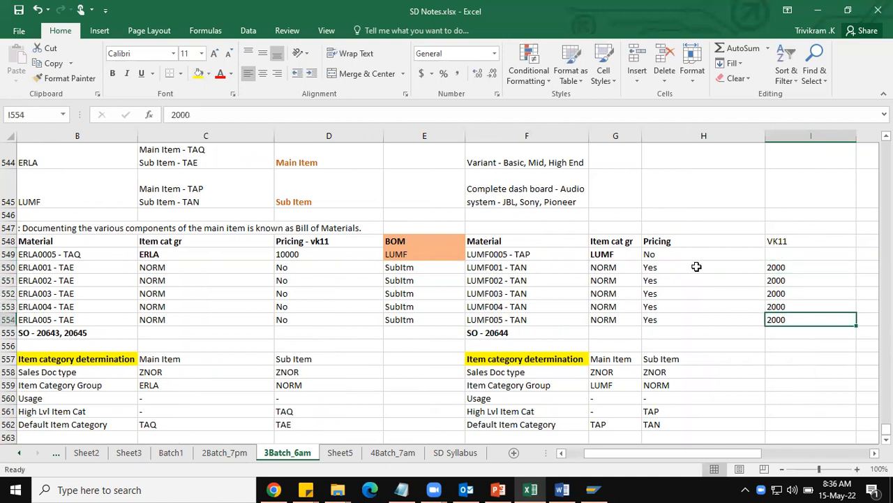
left_click(776, 257)
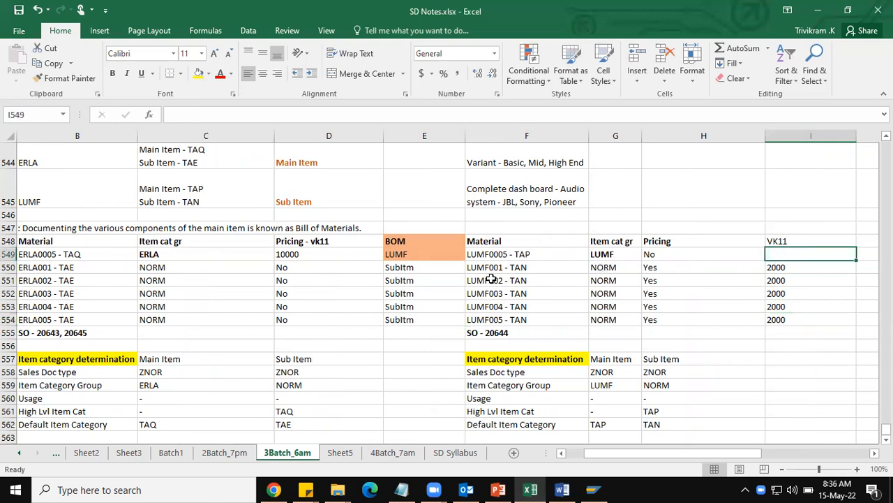
scroll(517, 268, "down", 2)
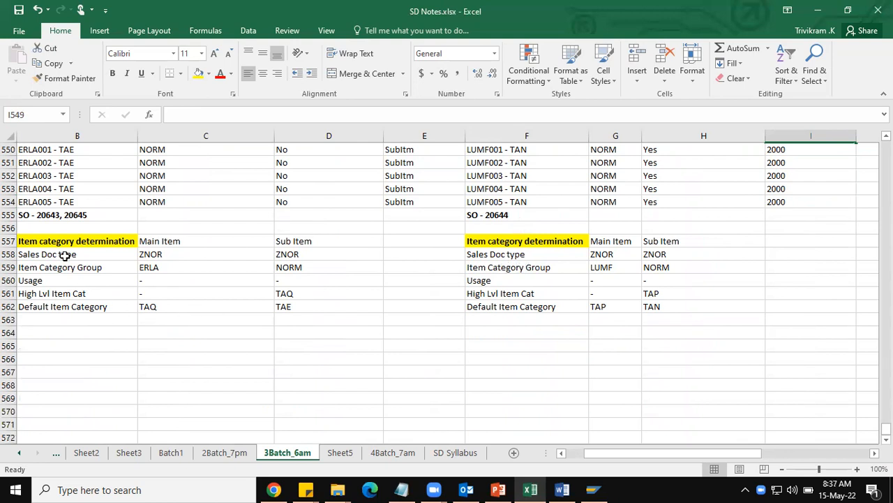
left_click(170, 255)
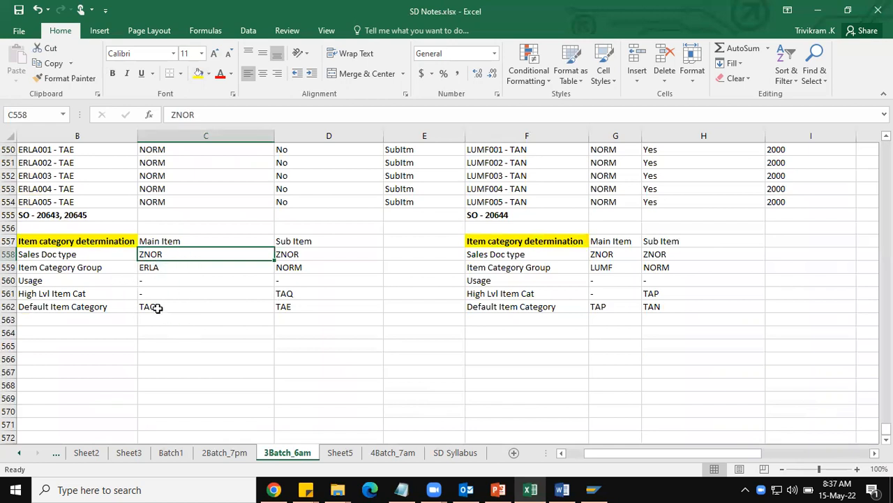
left_click(154, 308)
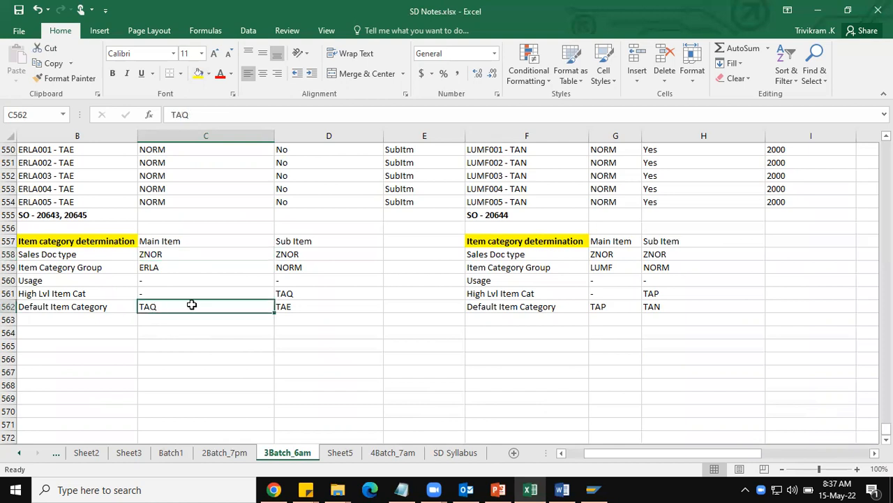
left_click(296, 255)
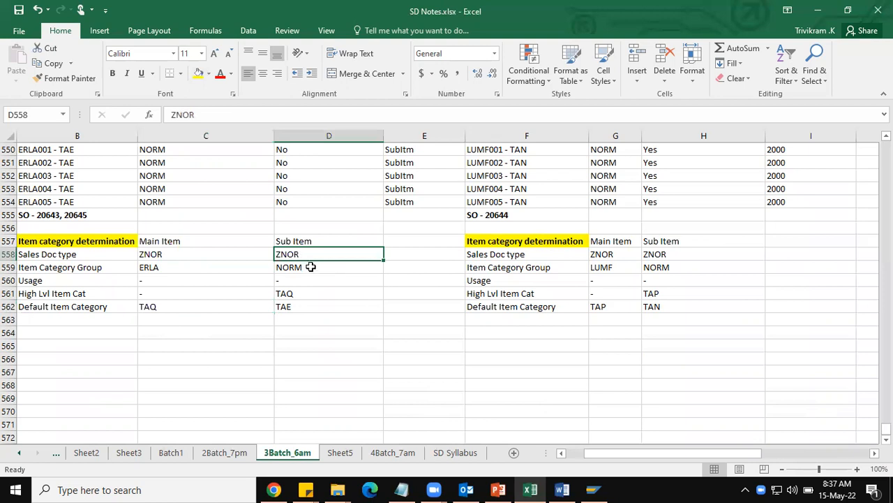
left_click(310, 268)
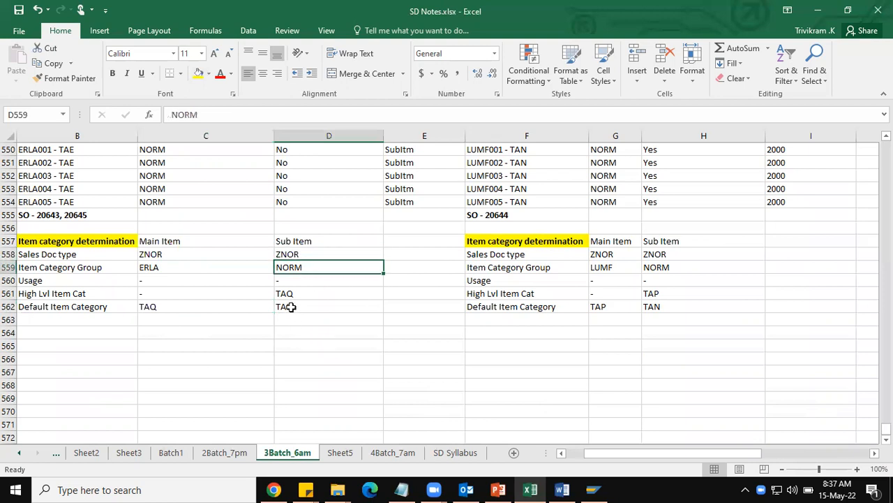
left_click(302, 294)
left_click(300, 303)
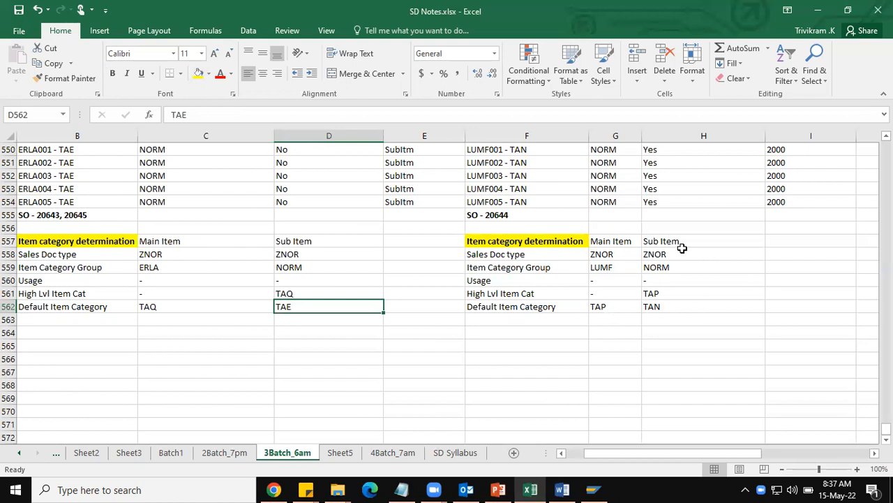
left_click(659, 307)
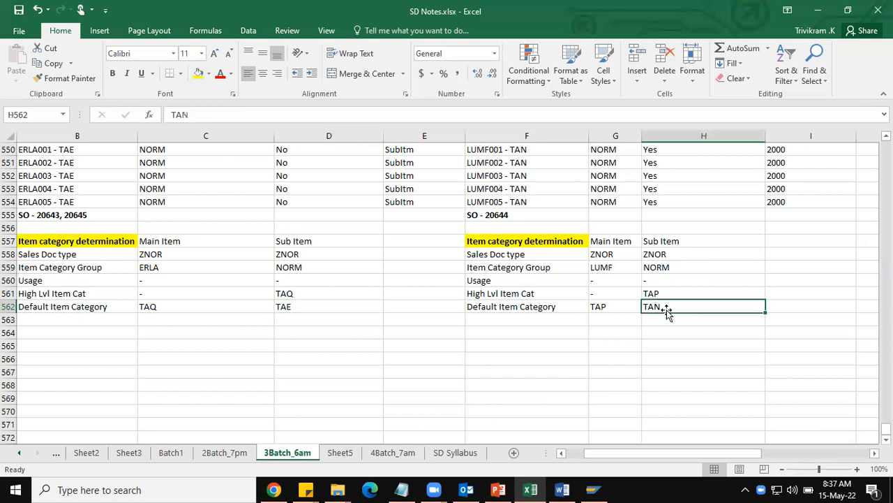
scroll(515, 293, "up", 2)
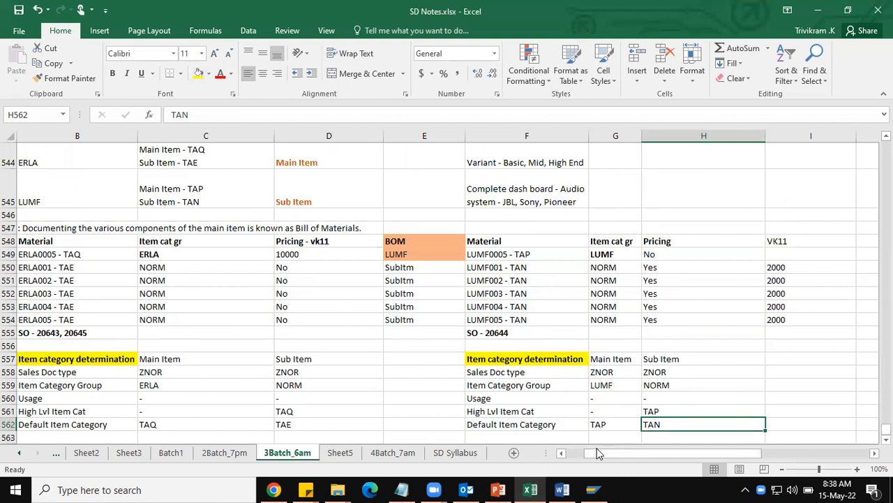
left_click_drag(587, 455, 568, 455)
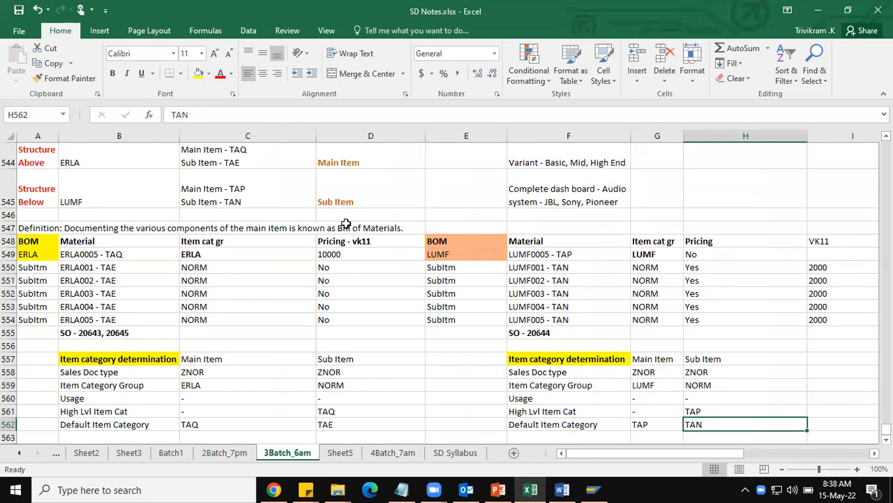
Switch to SAP Logon, open the SD_HYD connection and log on with the user name and account password
left_click(604, 464)
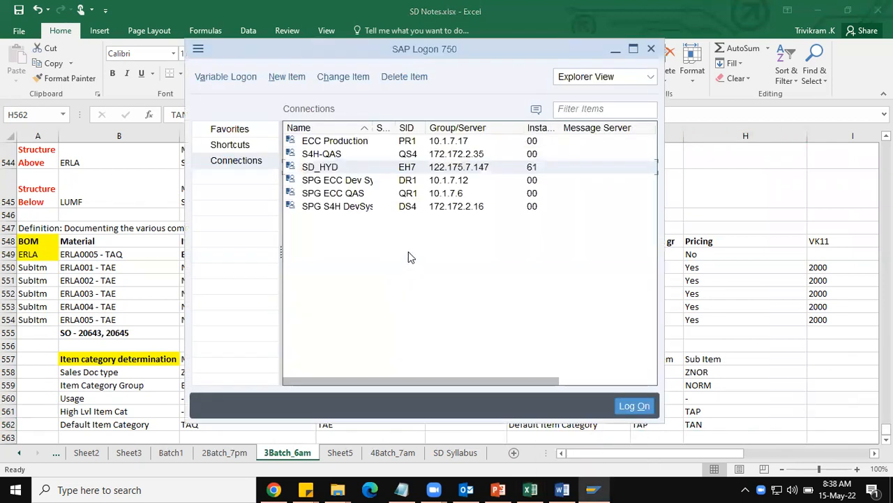
double_click(323, 168)
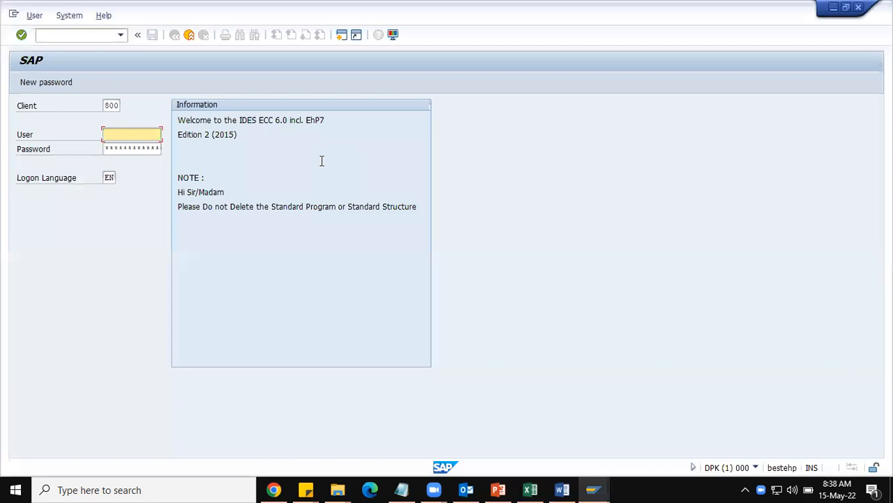
left_click(143, 150)
key("Tab")
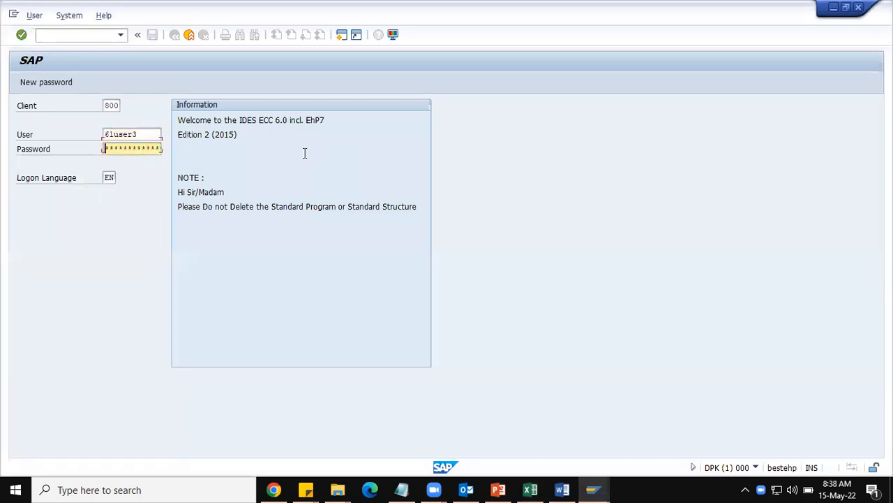
type("*****")
key("Return")
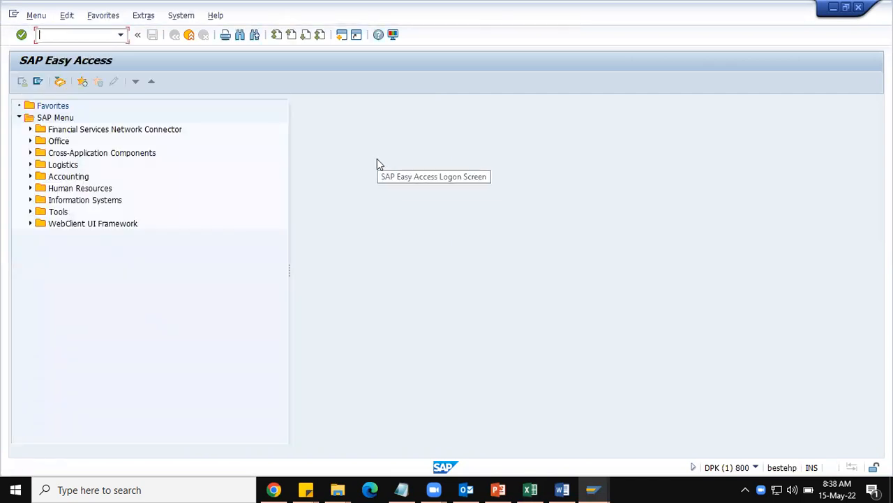
Switch back to the Excel notes and review the ERLA and LUMF material lists
left_click(531, 489)
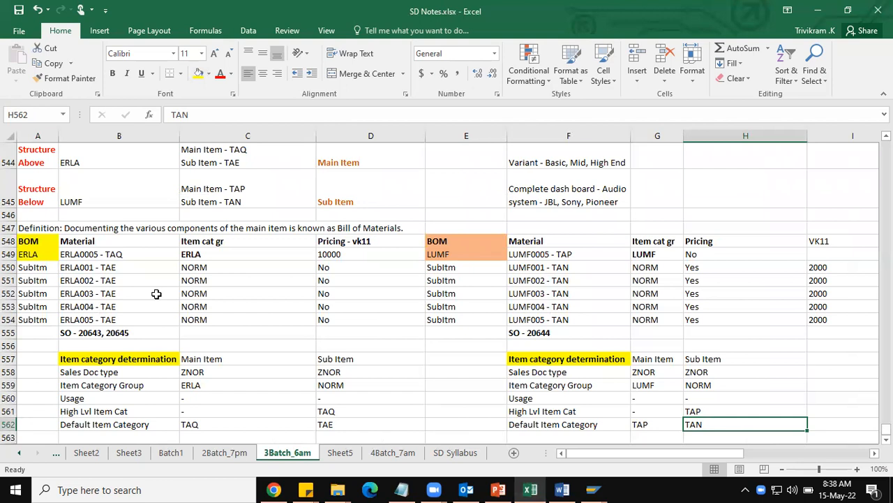
left_click_drag(105, 273, 97, 307)
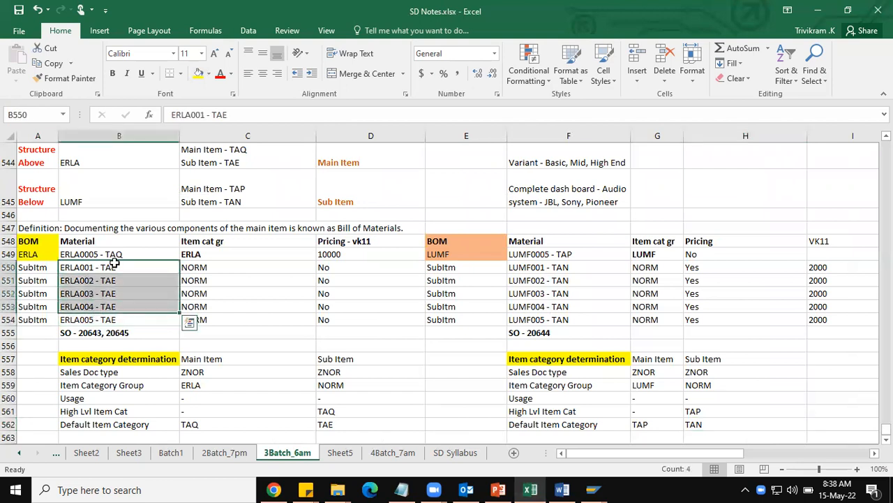
left_click_drag(112, 254, 125, 319)
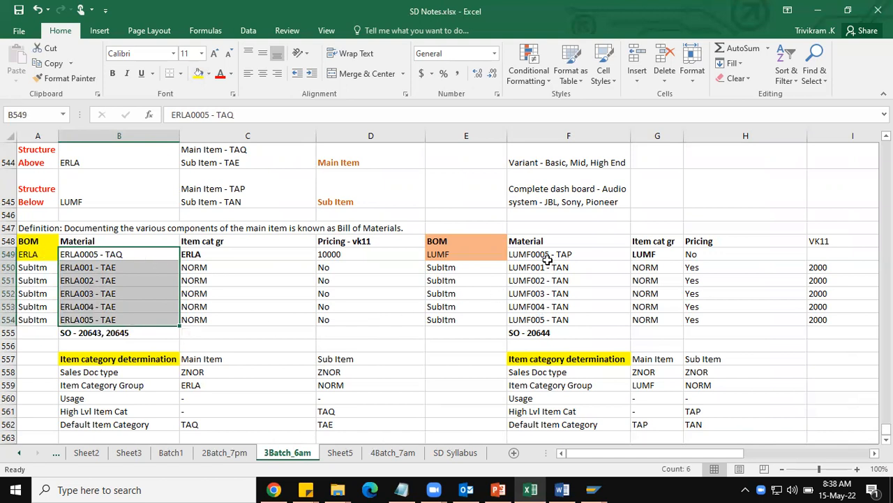
left_click_drag(548, 257, 564, 310)
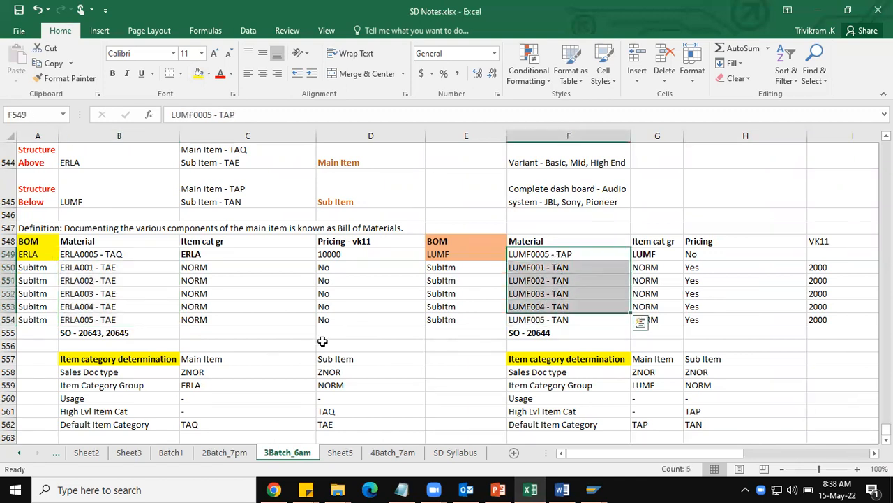
Return to SAP, open the General Table Display and load table MVKE
key("alt+Tab")
left_click(78, 39)
type("se16")
key("Return")
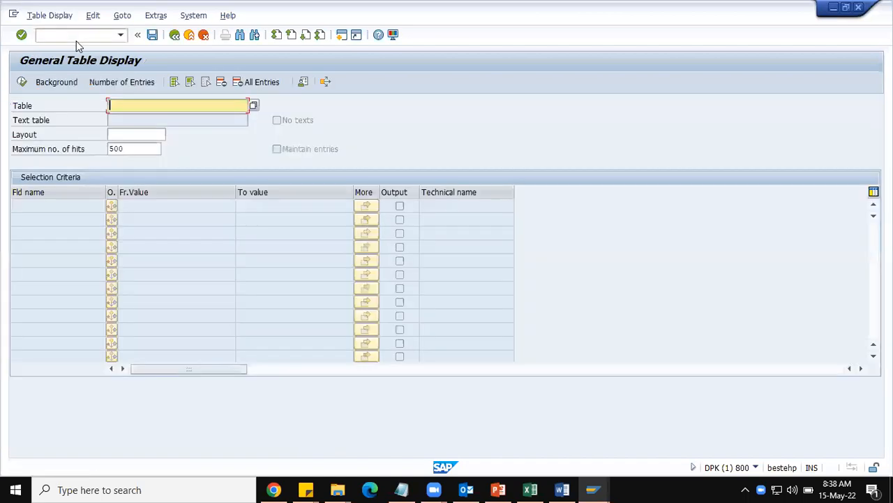
type("mvke")
key("Return")
key("Return")
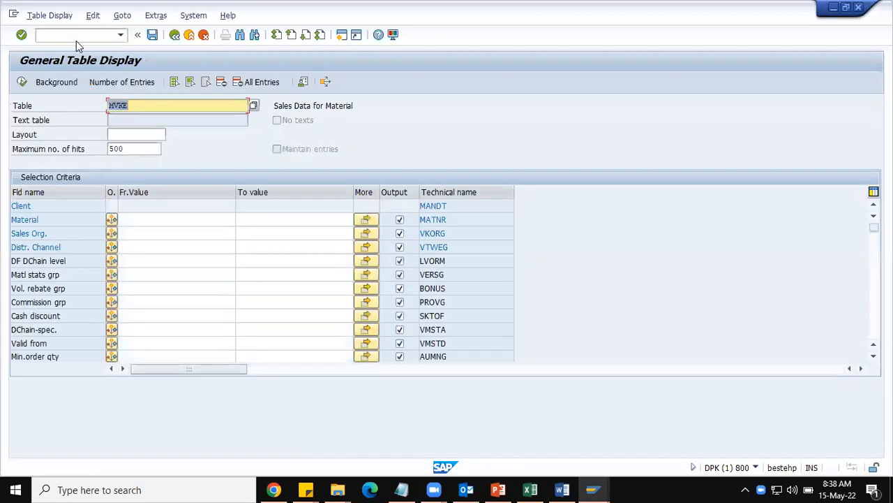
Set the MVKE selection criteria to sales organization ZNK1 and distribution channel ZK
left_click(147, 235)
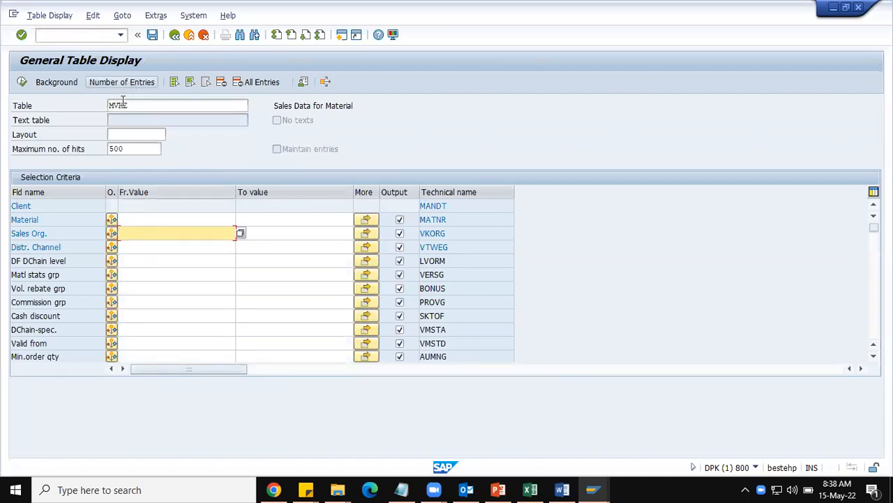
left_click(140, 220)
left_click(139, 234)
type("znk1")
key("Tab")
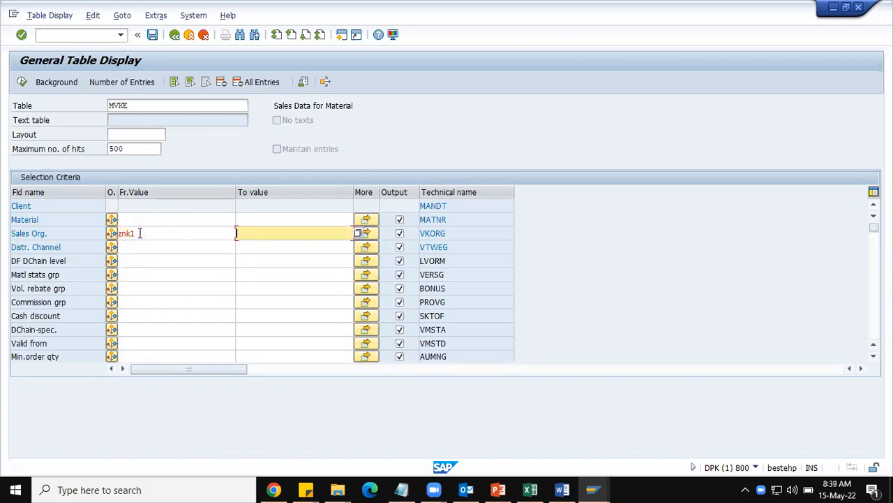
left_click(152, 246)
type("zk")
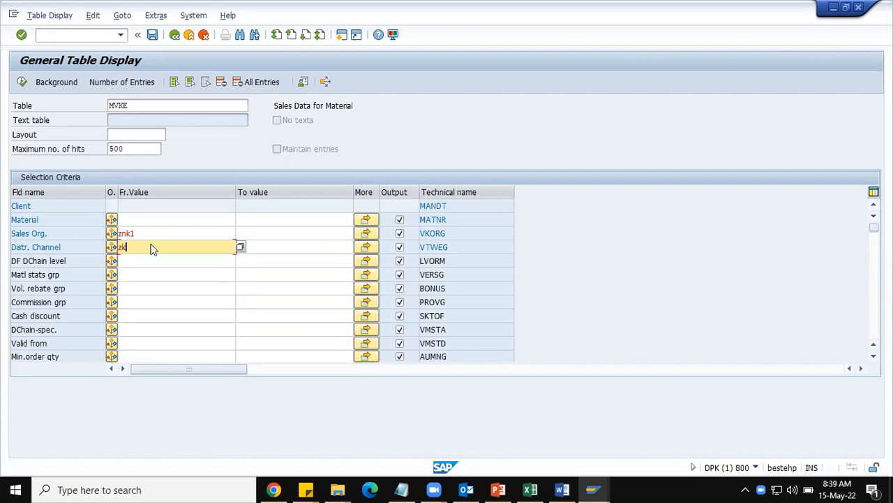
Check the ERLA materials in the Excel notes and enter ERLA0005 and ERLA001 in SAP's multiple selection for Material
key("alt+Tab")
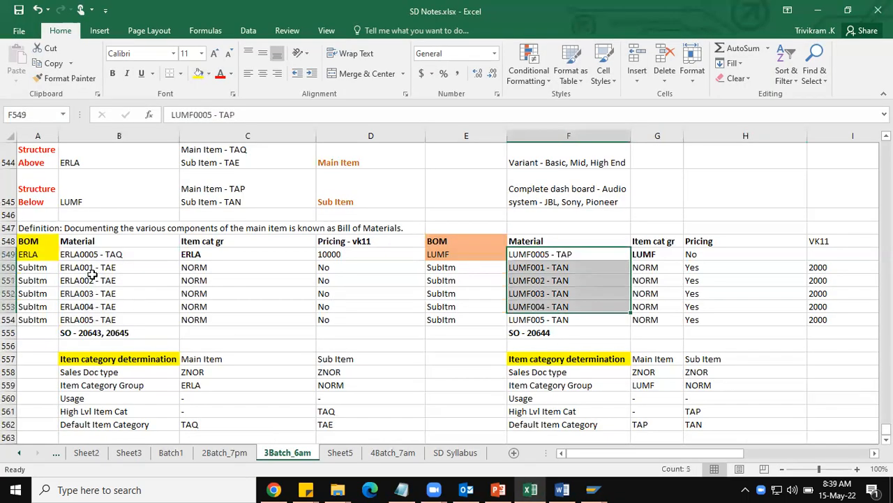
key("alt+Tab")
left_click(368, 221)
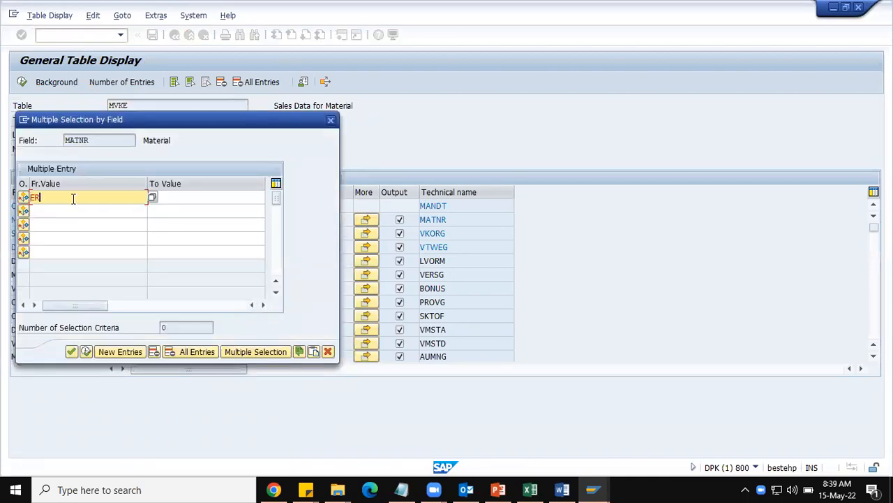
type("ERLA0005")
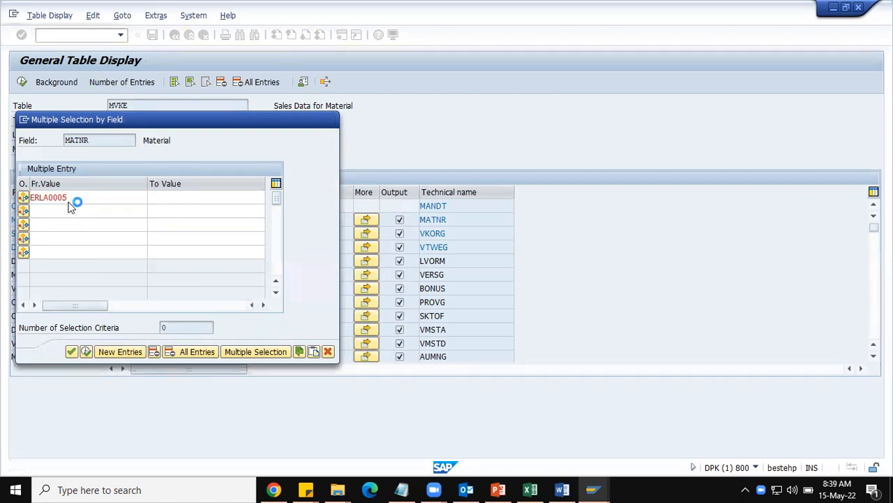
left_click(60, 213)
type("E")
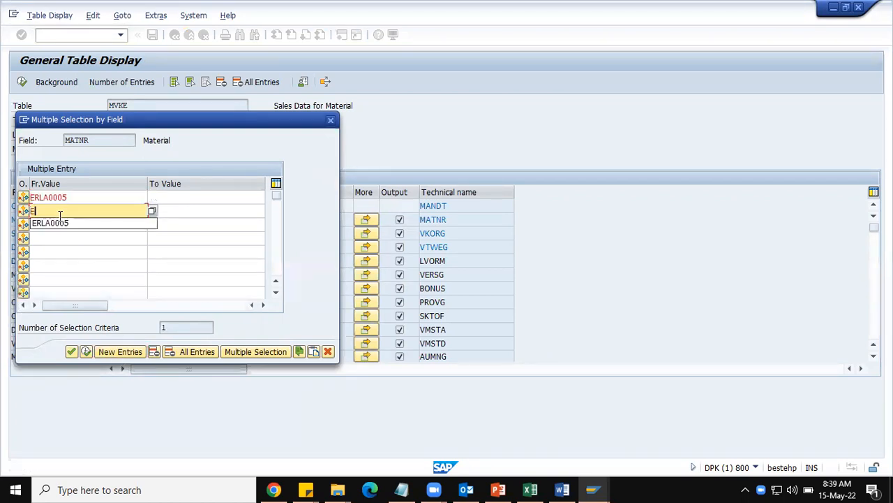
type("RLA001")
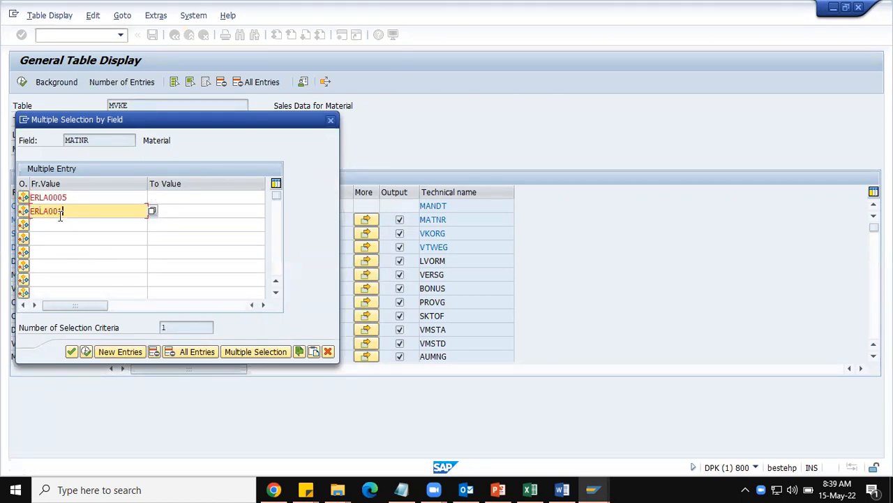
Add materials ERLA002, ERLA003, ERLA004 and ERLA005 to the multiple selection and display the matching MVKE entries
left_click(67, 225)
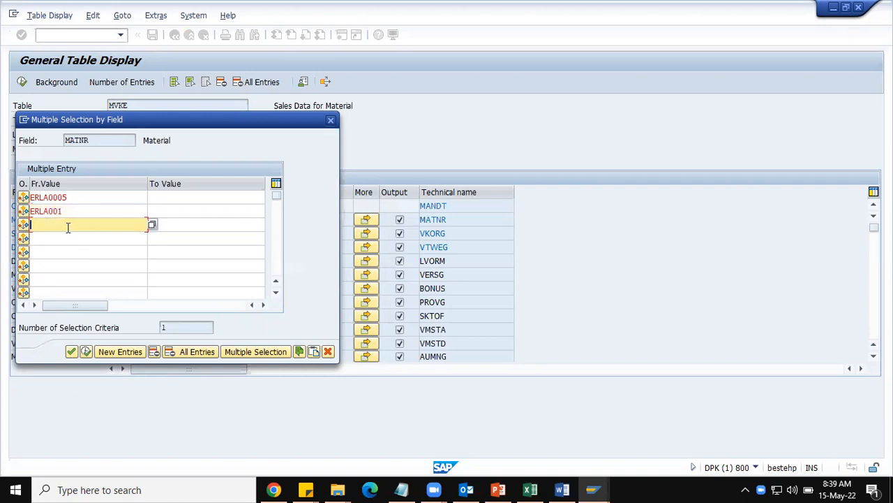
type("ERLA002")
left_click(69, 239)
type("ERLA003")
left_click(74, 251)
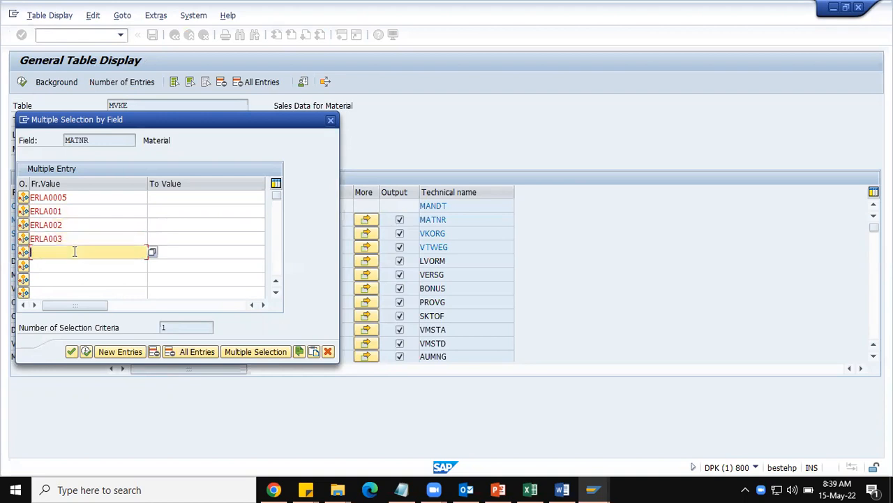
type("ERLA004")
left_click(91, 265)
type("ERLA00")
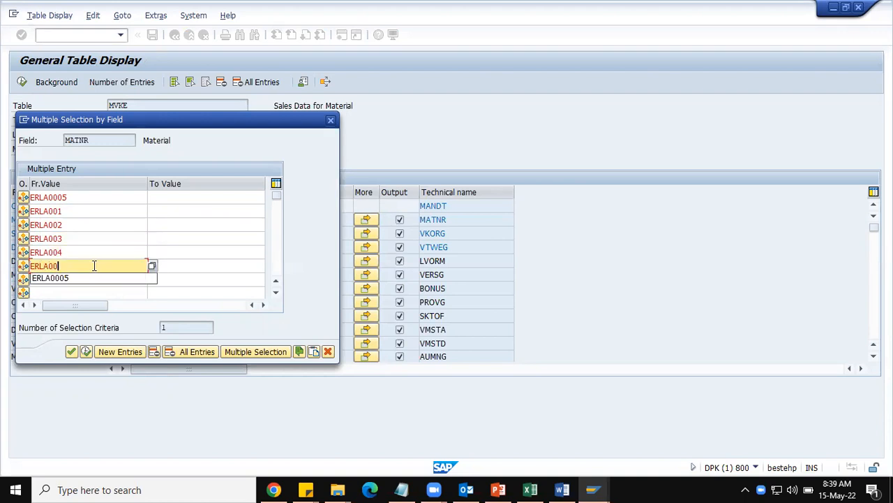
type("5")
left_click(87, 353)
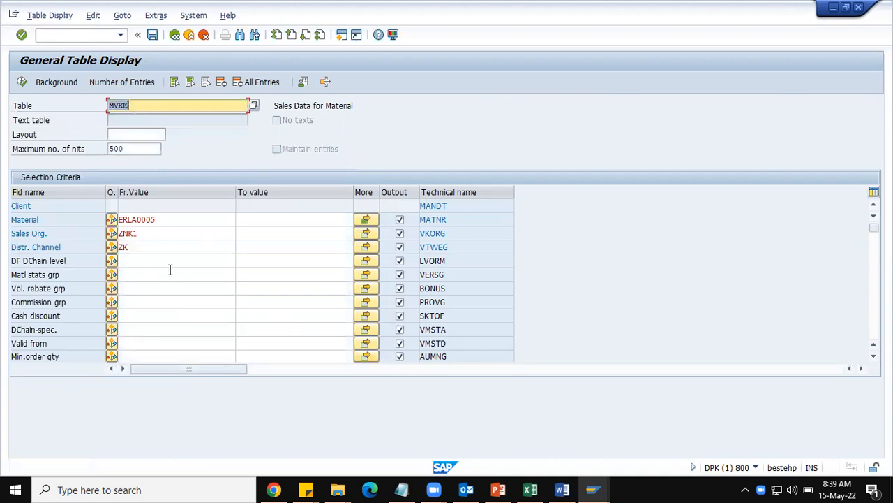
left_click(23, 83)
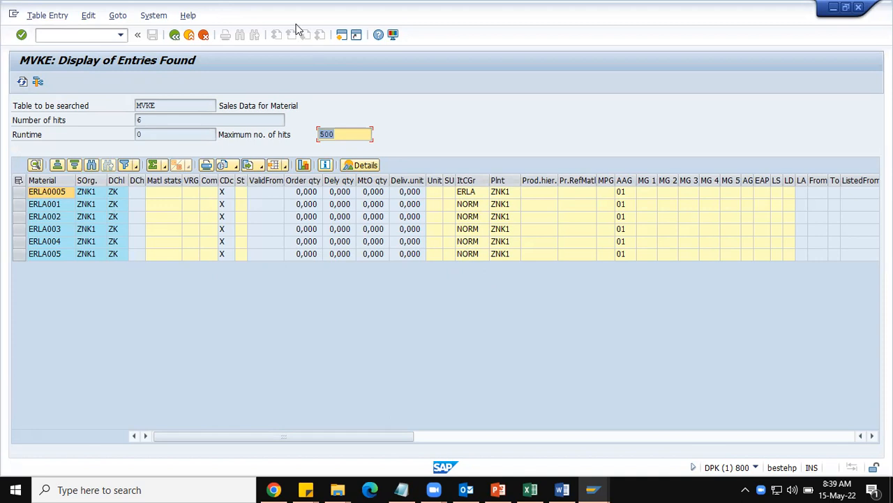
Open transaction VOV4 in a new session and position the list at sales document type ZNOR with item category group ERLA
left_click(340, 37)
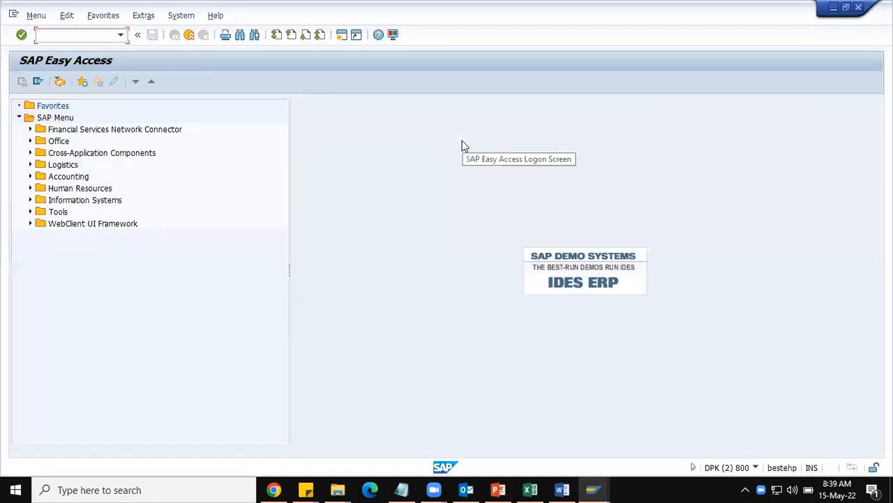
type("VOV4")
key("Return")
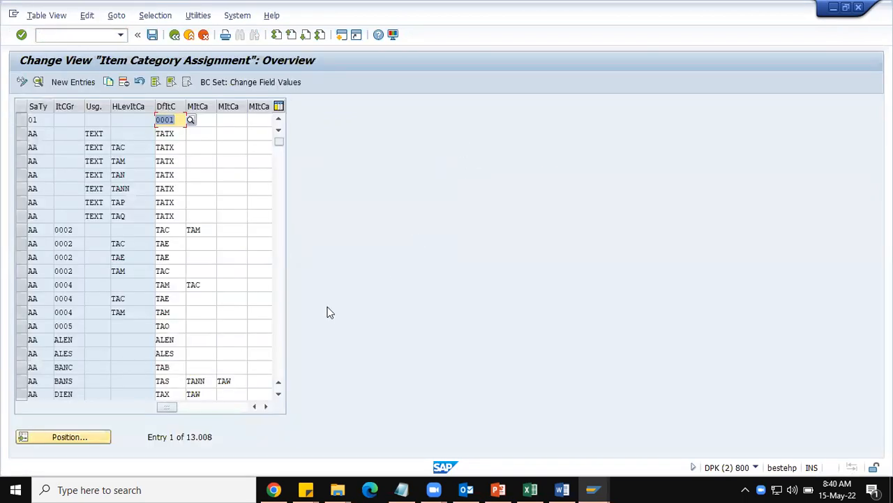
left_click(78, 437)
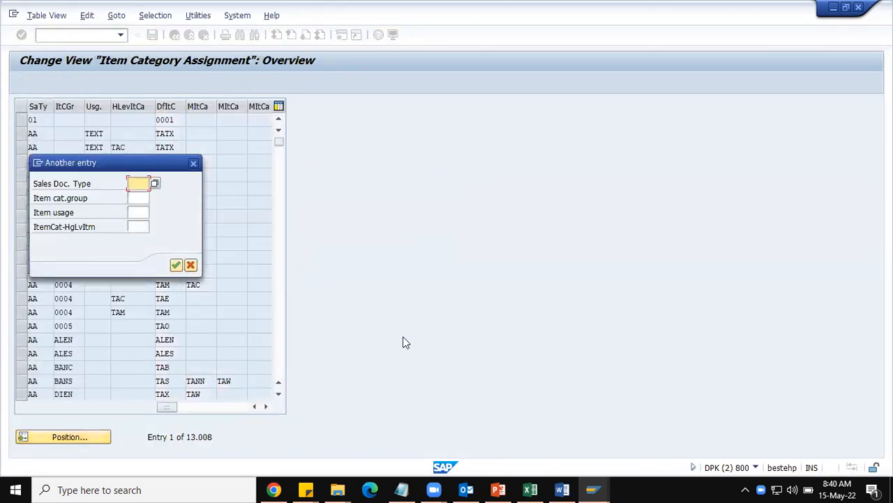
type("ZNOR")
type("ERLA")
key("Return")
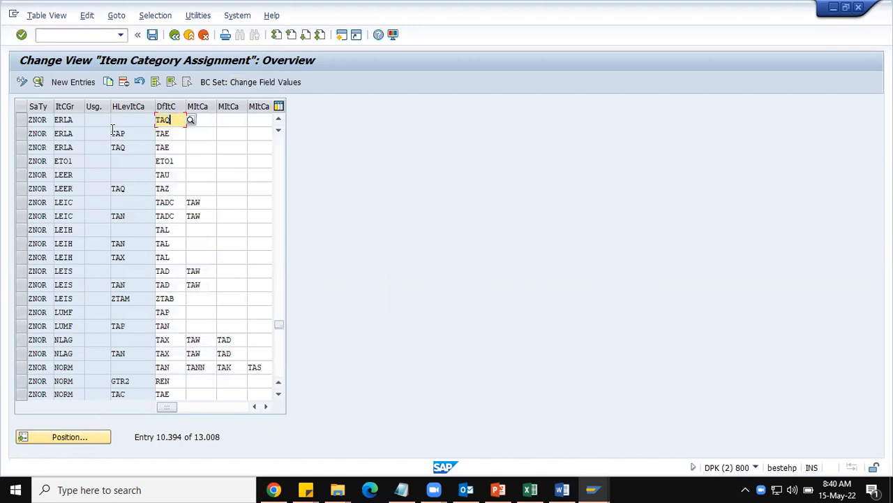
Examine the higher-level and default item categories of the first two ZNOR/ERLA entries in the item category assignment
left_click(21, 120)
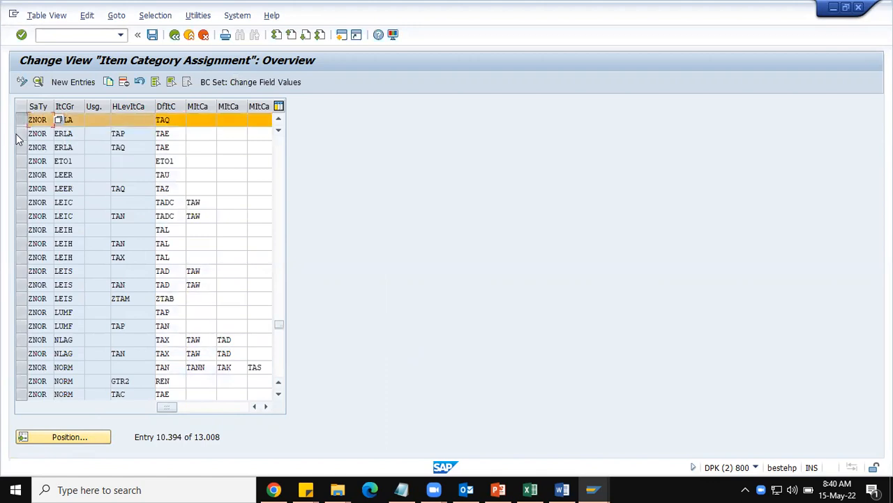
left_click(20, 133)
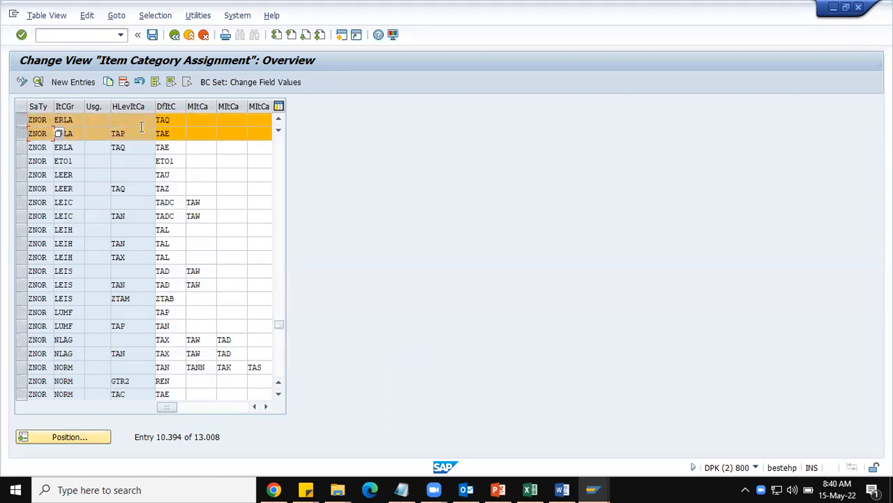
left_click(139, 120)
left_click_drag(155, 119, 186, 120)
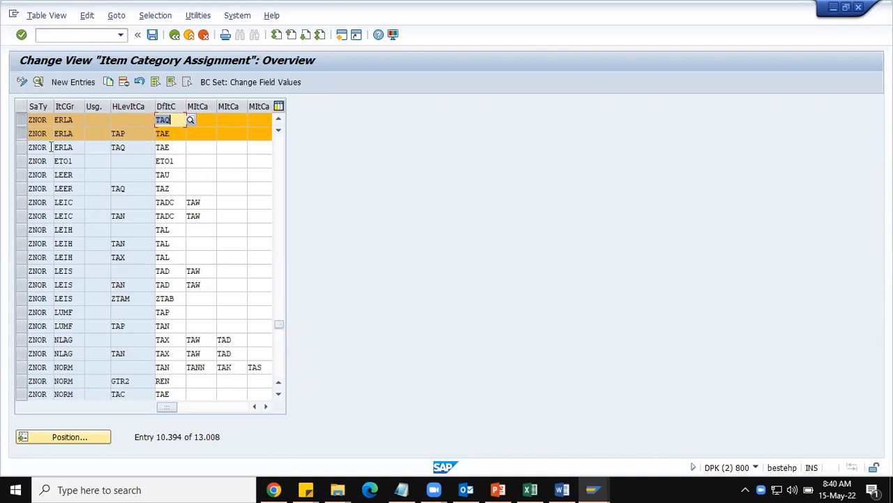
left_click(145, 133)
left_click(180, 134)
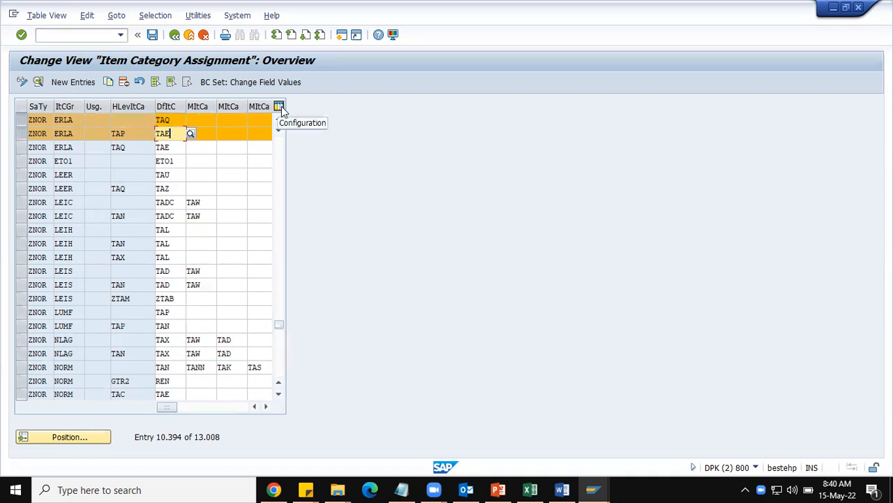
left_click(20, 134)
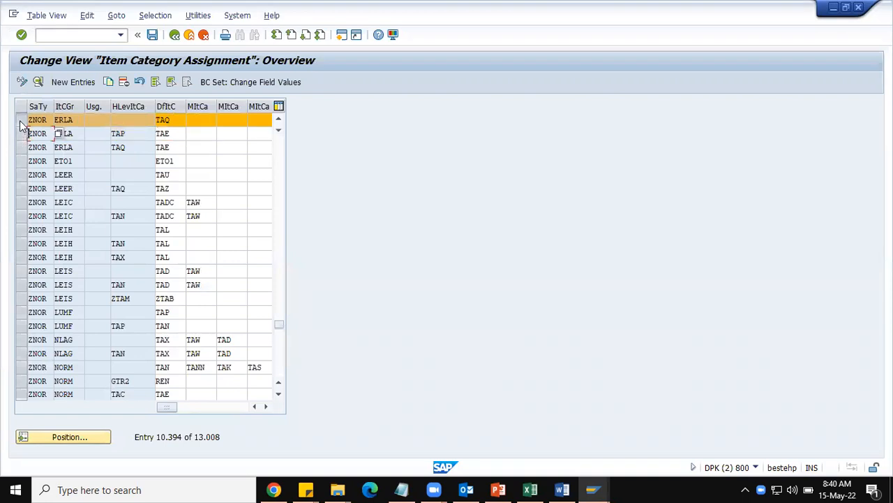
left_click(20, 124)
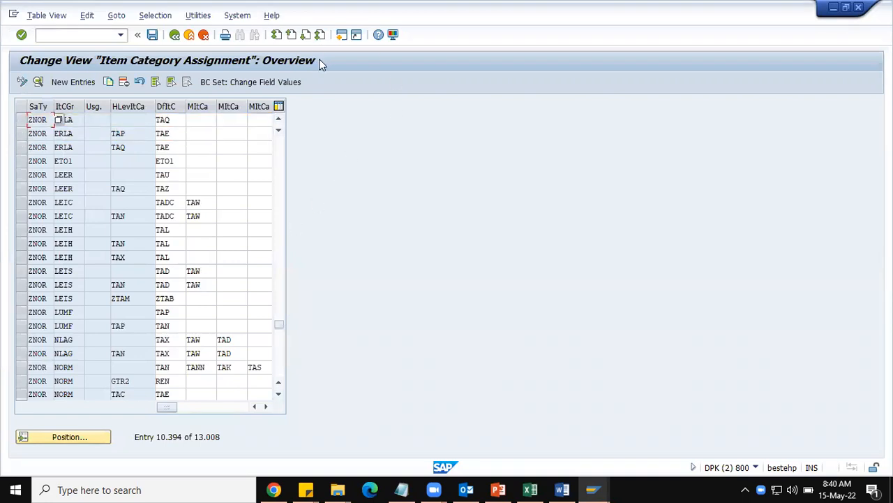
Open VK12 in a new session for condition type ZNPR using the Sales org./Distr. Chl/Division/Customer/Material key combination
left_click(343, 36)
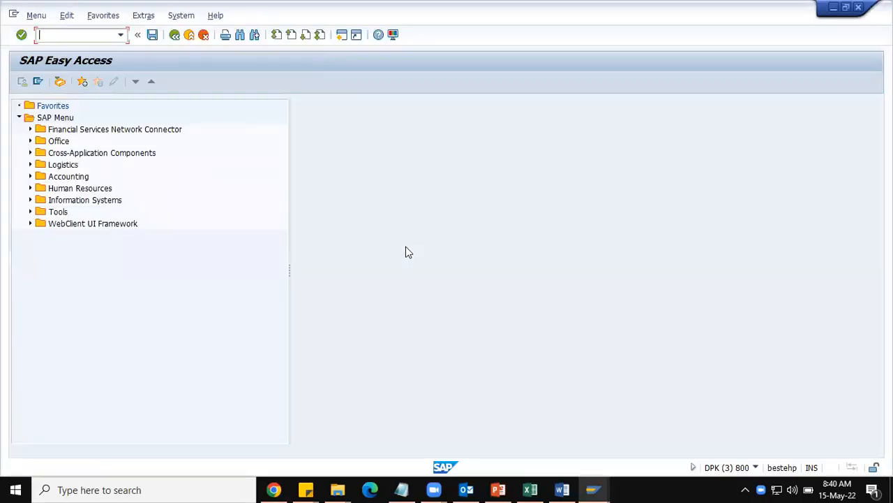
type("VK")
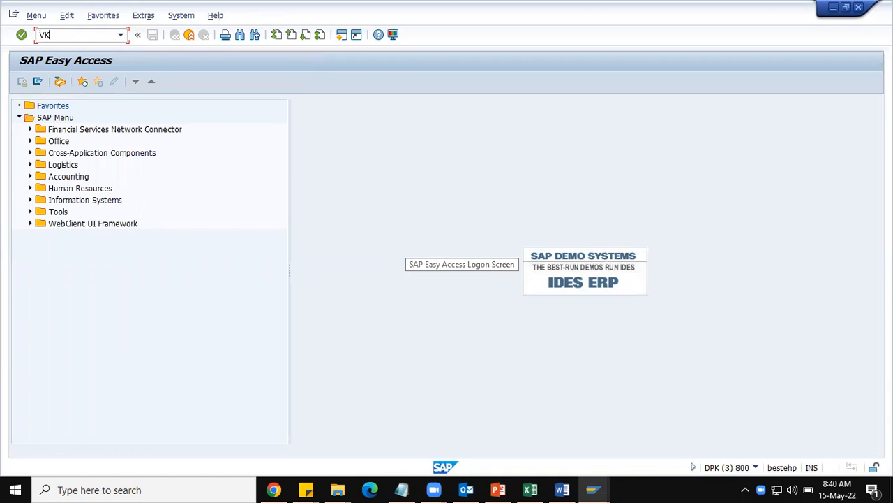
type("12")
key("Return")
type("ZNPR")
key("Return")
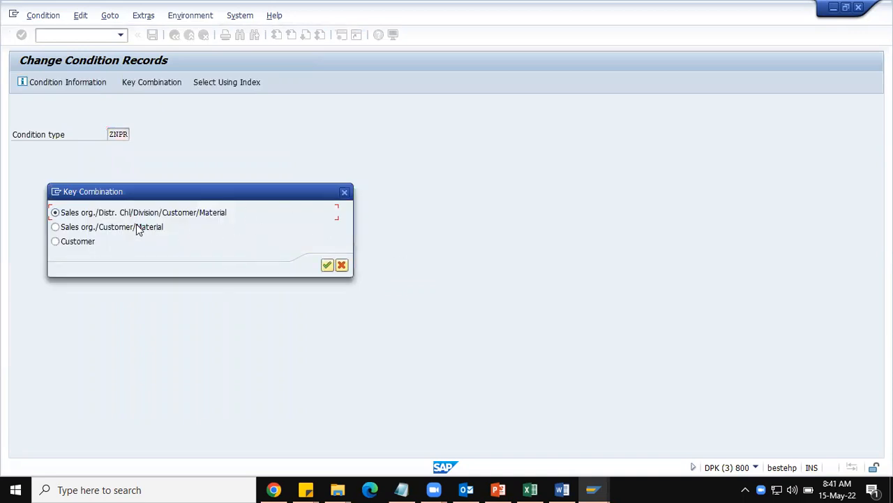
left_click(328, 266)
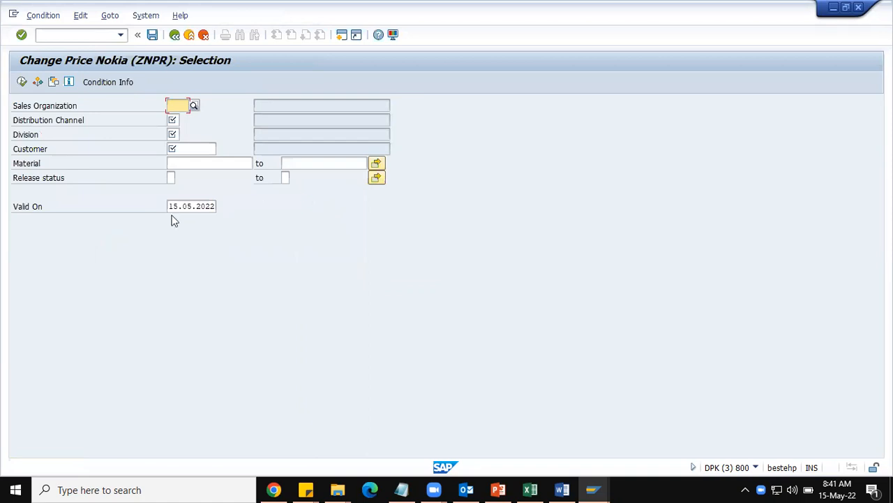
Set the sales organization for the ZNPR price selection to ZNK1
left_click(179, 108)
left_click(186, 96)
type("ANK1")
key("Tab")
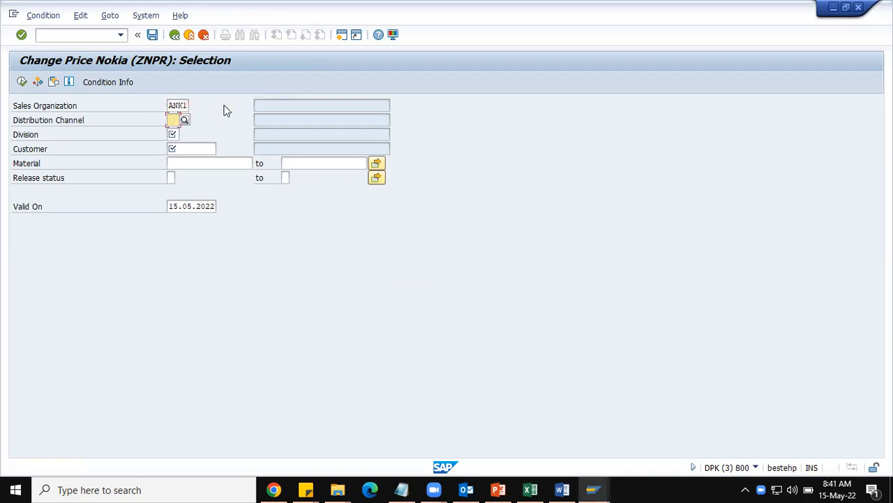
left_click(172, 104)
key("BackSpace")
type("Z")
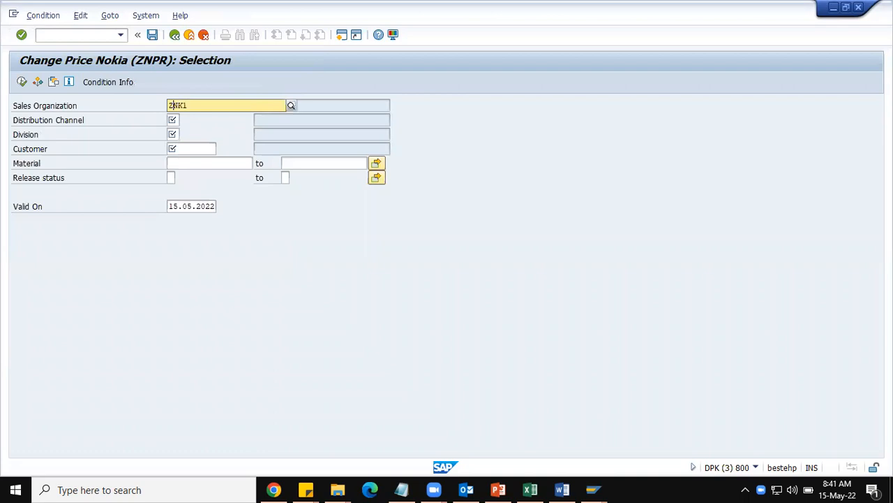
Enter distribution channel ZK, division ZK and the customer number, and execute the price selection
key("Tab")
type("ZK")
key("Tab")
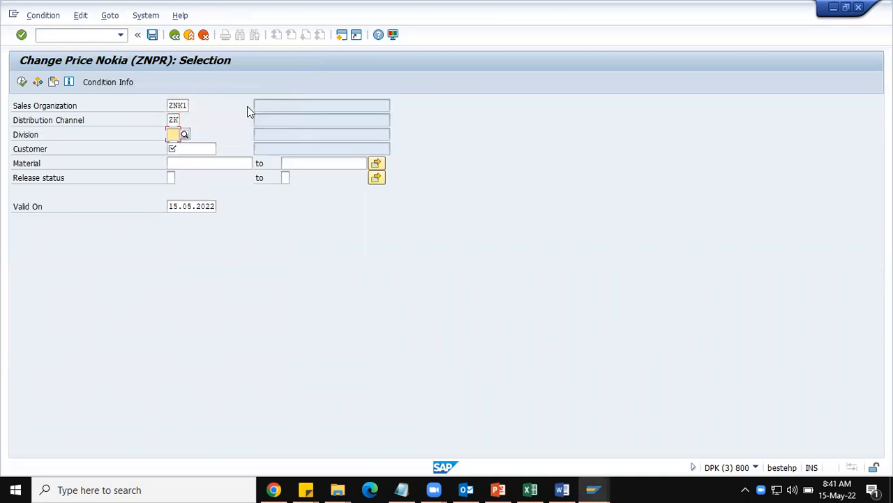
type("ZK")
key("Tab")
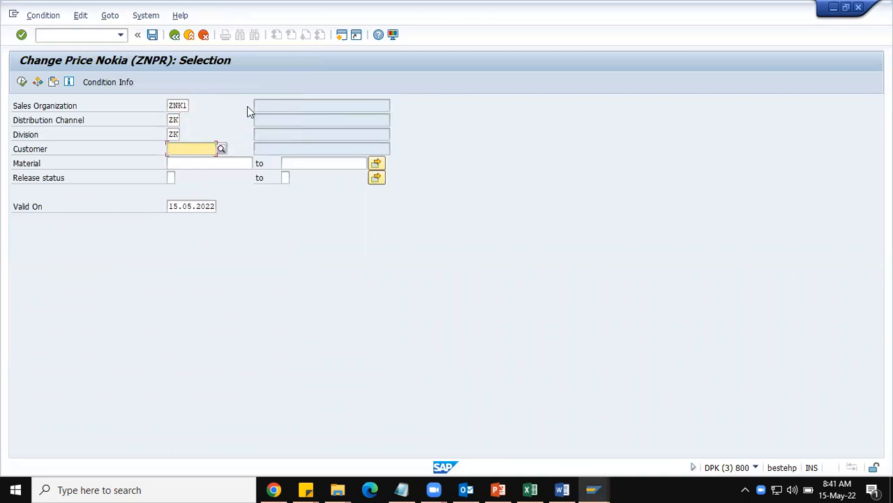
type("500251")
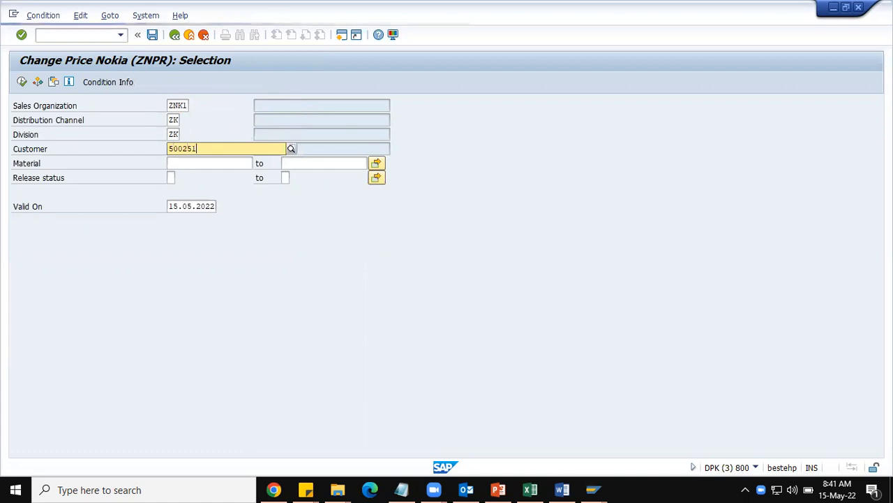
left_click(21, 82)
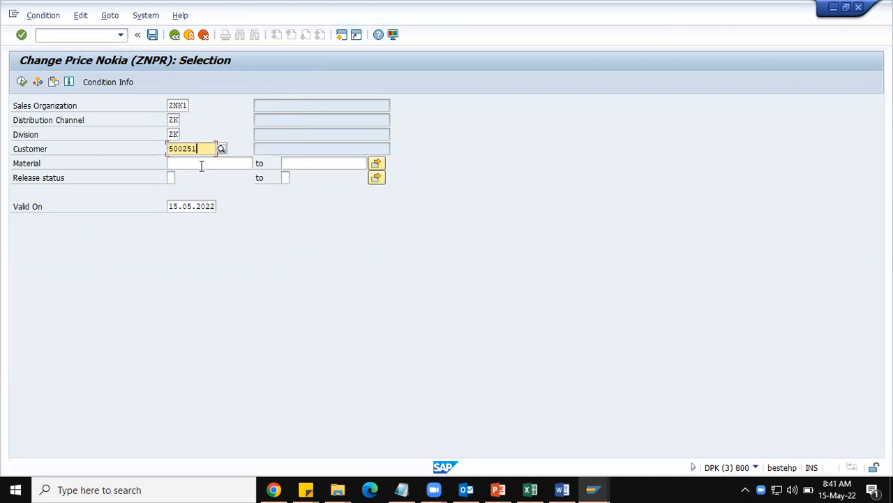
Copy the six material numbers ERLA0005 and ERLA001 to ERLA005 from the MVKE entries found
left_click(201, 165)
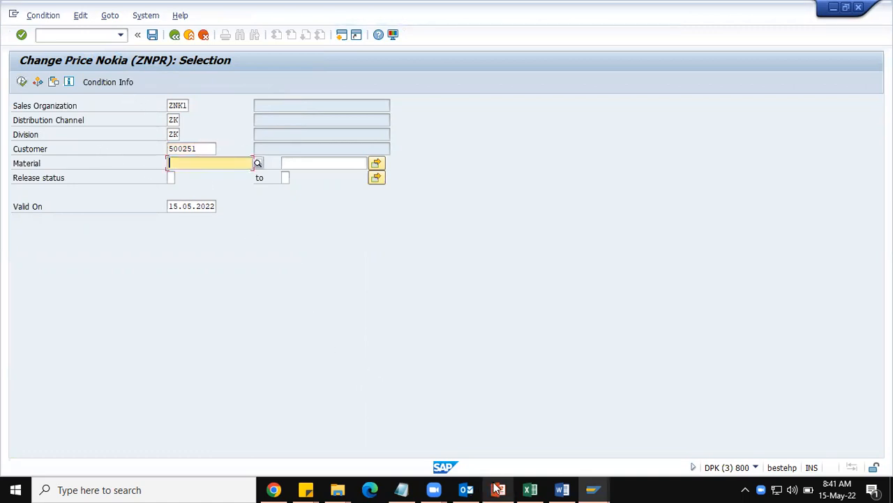
left_click(532, 489)
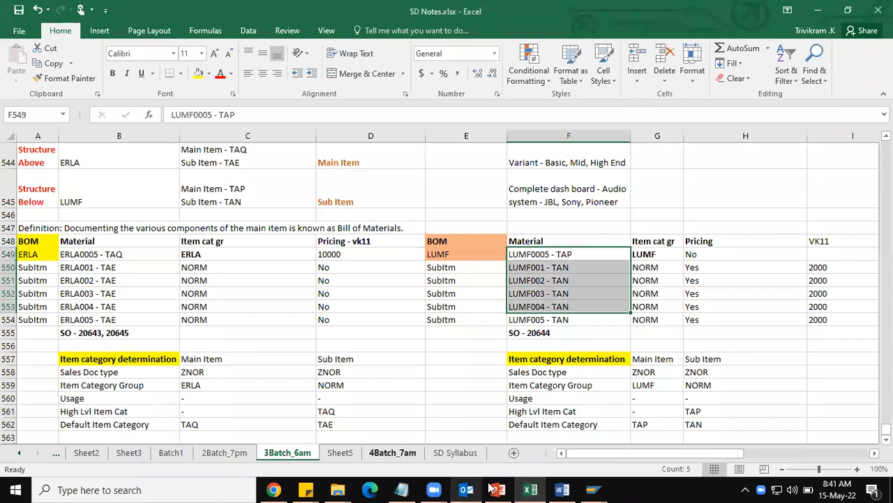
mouse_move(589, 487)
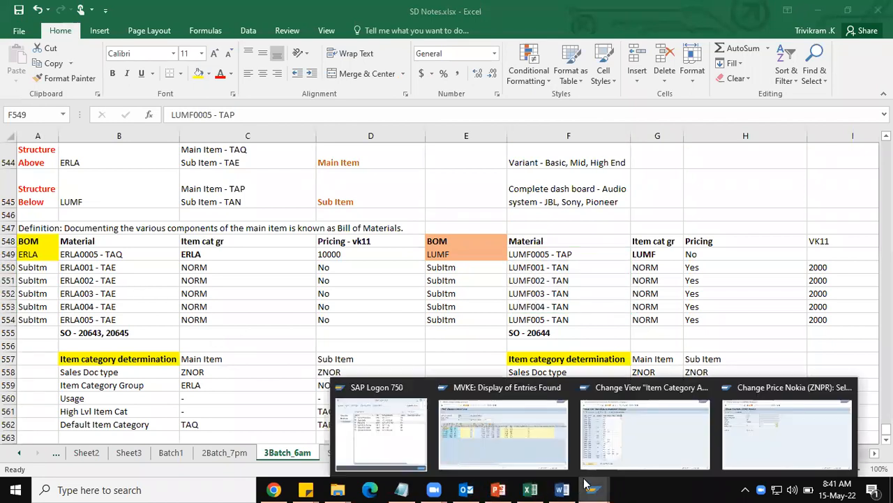
left_click(485, 449)
left_click_drag(48, 192, 53, 246)
key("shift+Down")
key("shift+Down")
key("shift+Down")
key("shift+Down")
key("shift+Down")
key("ctrl+c")
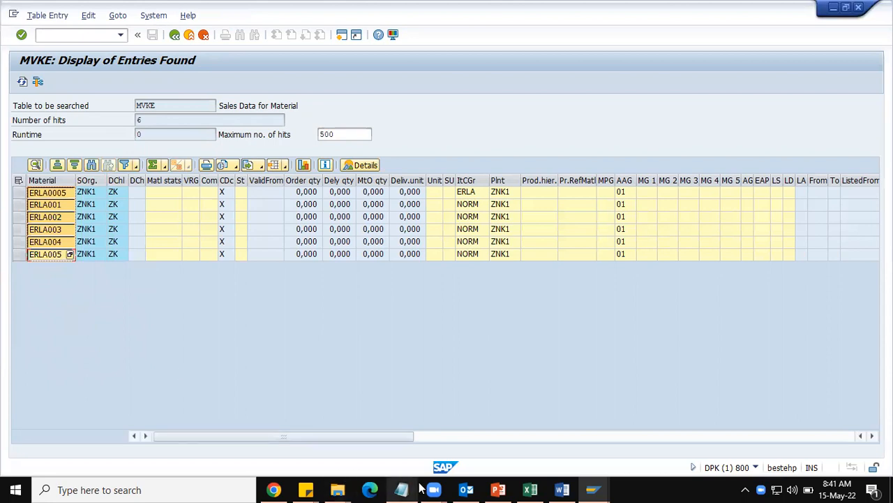
Restrict the ZNPR price selection to the copied ERLA0005 and ERLA001 to ERLA005 materials and display their condition records
mouse_move(597, 488)
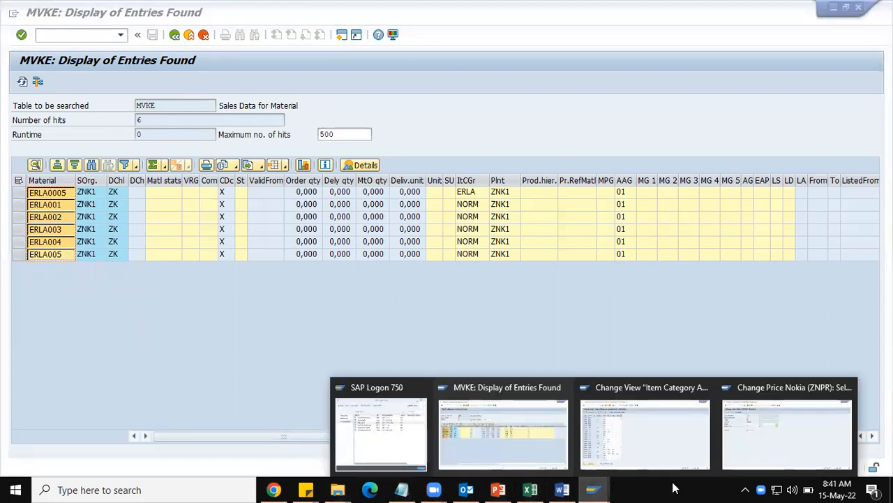
left_click(770, 443)
left_click(378, 163)
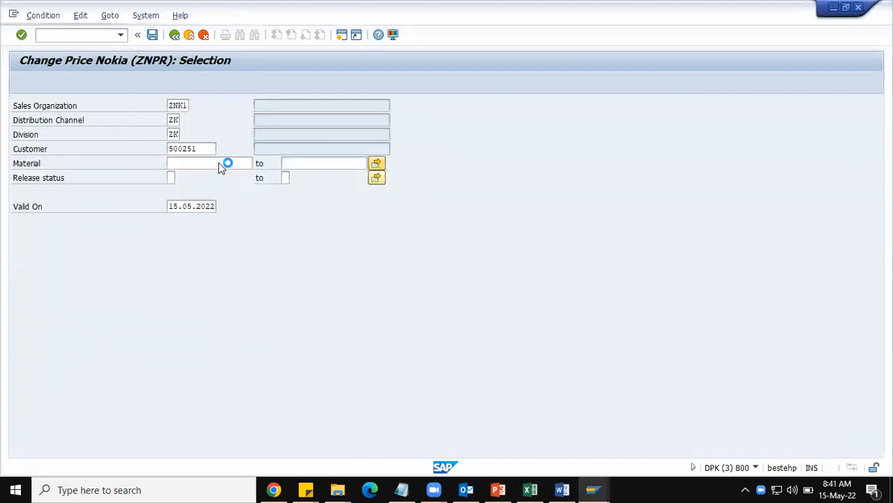
key("ctrl+v")
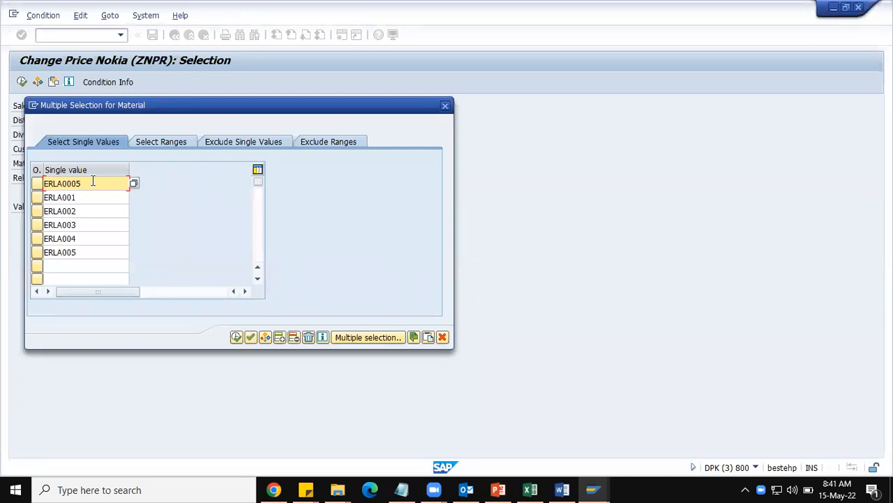
left_click(236, 338)
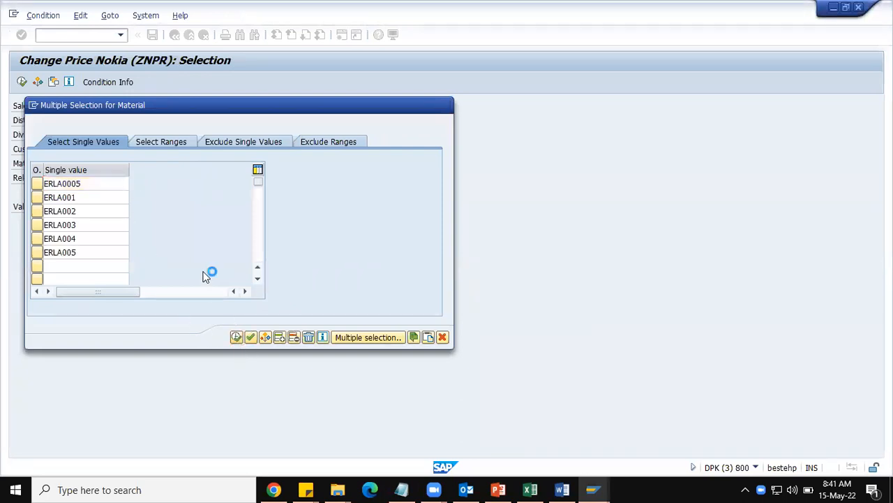
key("F8")
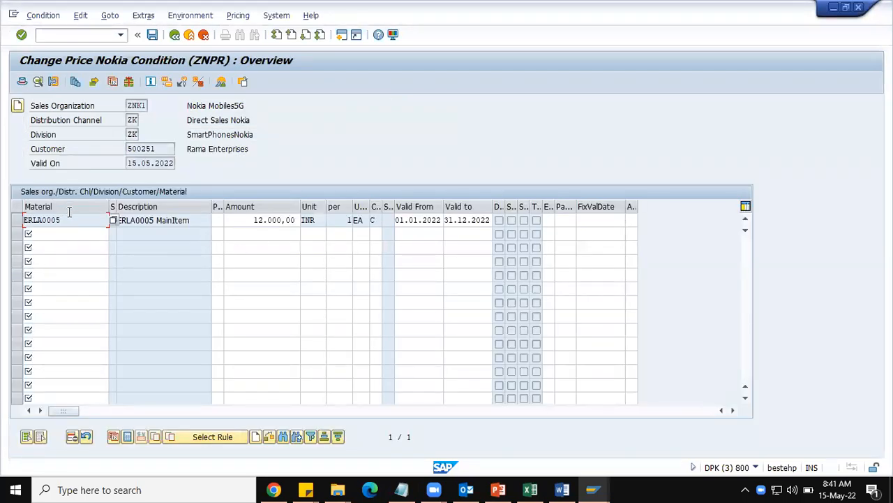
left_click(228, 222)
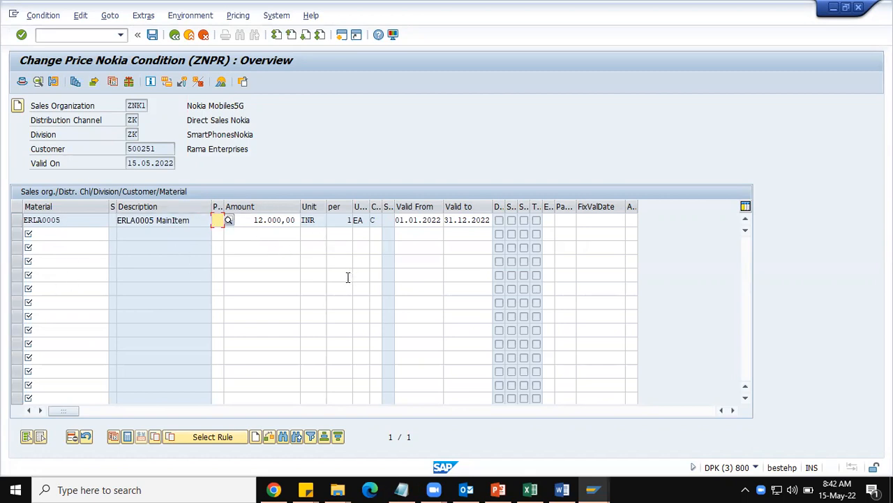
Leave the ZNPR price change and return to SAP Easy Access
left_click(174, 36)
left_click(66, 36)
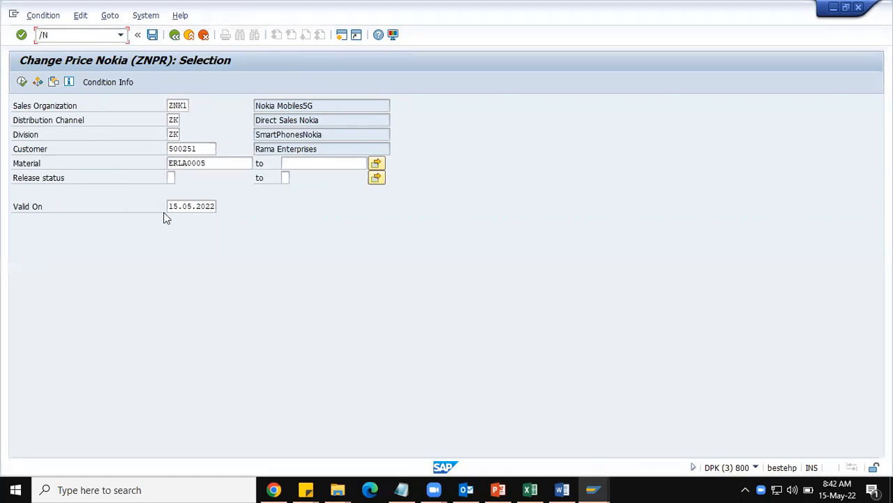
key("Return")
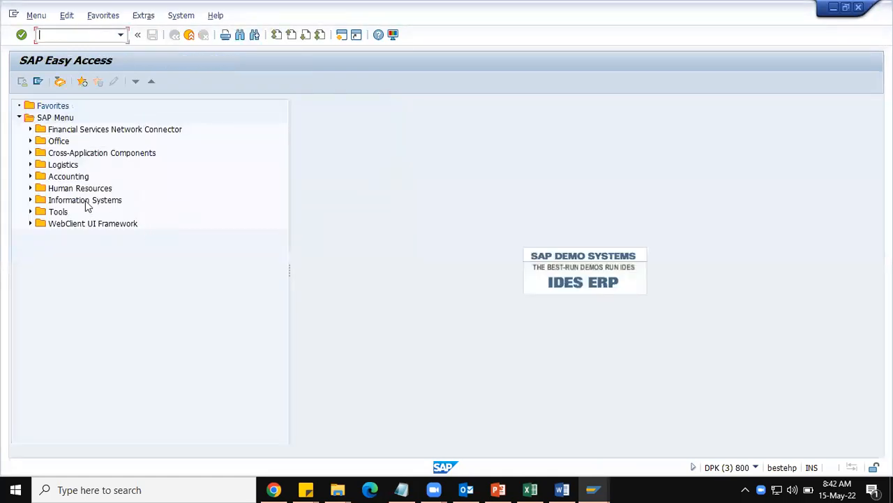
Open CS02 for changing a material BOM from the Sales and Distribution product master data
left_click(30, 165)
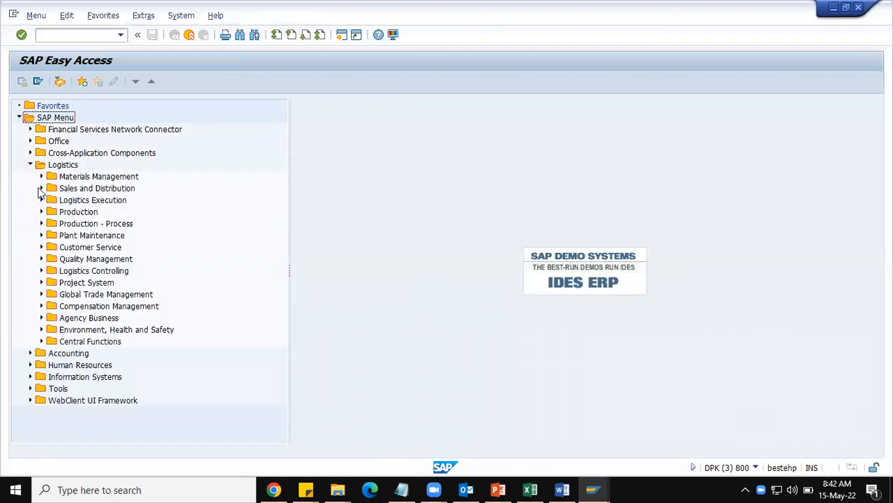
left_click(41, 188)
left_click(52, 199)
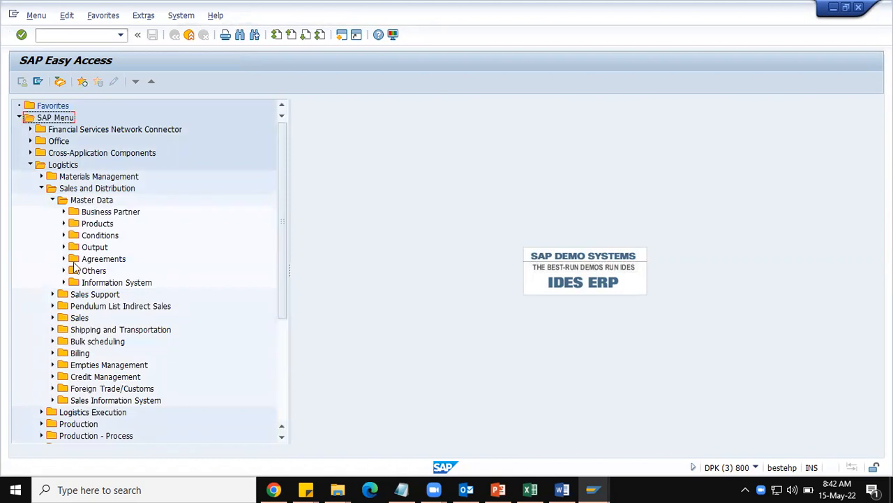
left_click(64, 223)
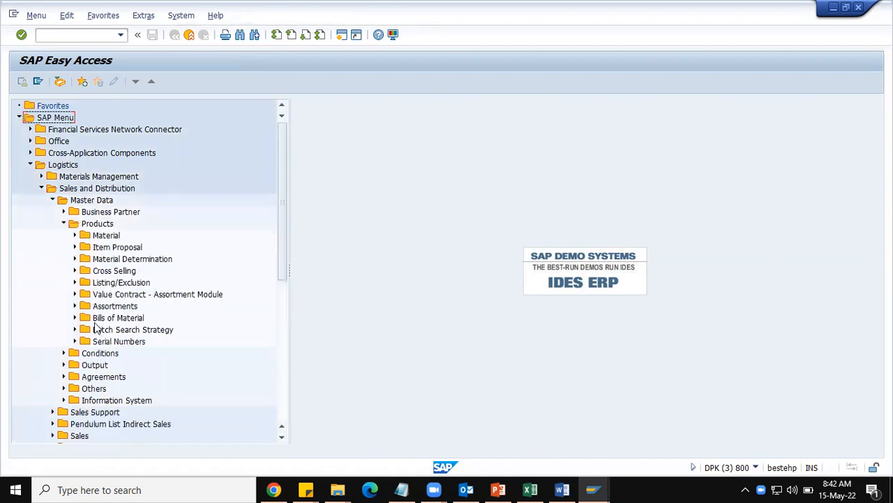
left_click(75, 318)
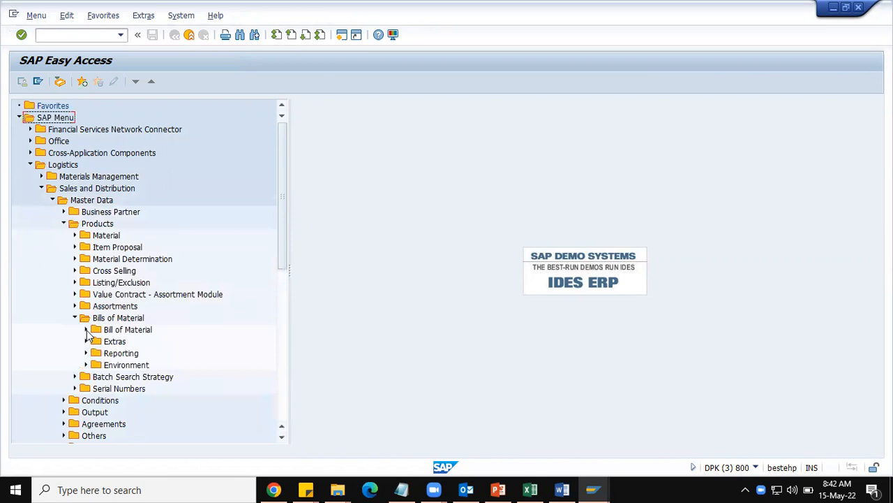
left_click(86, 330)
left_click(97, 342)
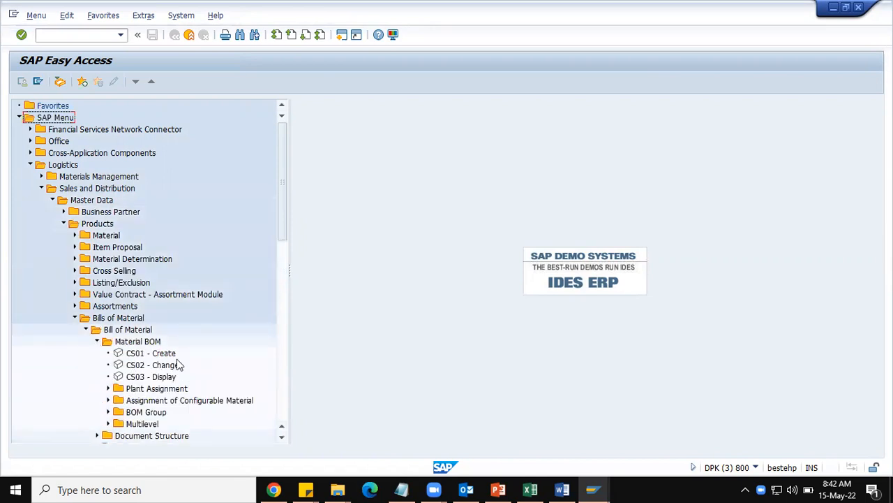
double_click(119, 368)
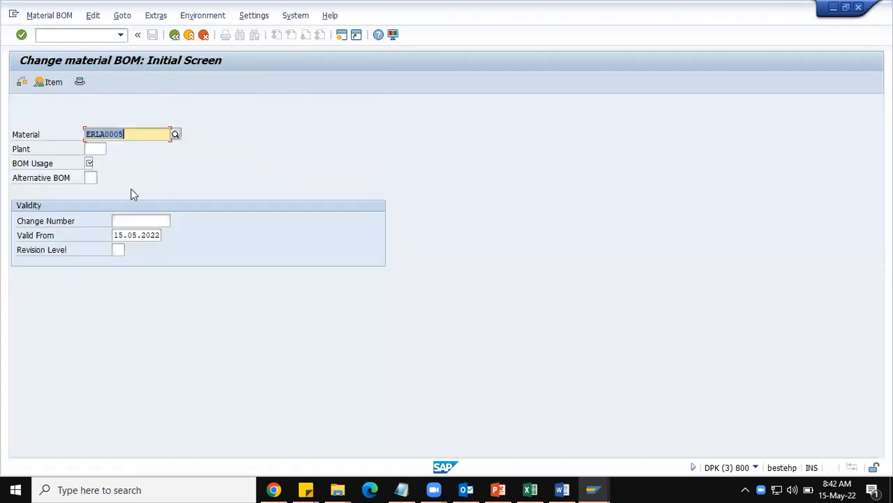
Open the item overview of ERLA0005's BOM for plant ZNK1, BOM usage 5 and alternative BOM 1
left_click(99, 148)
type("ZN01")
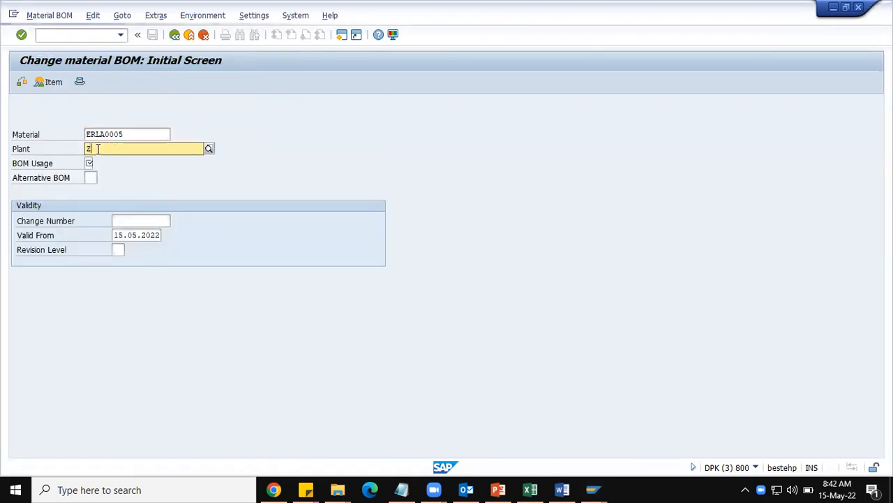
key("Tab")
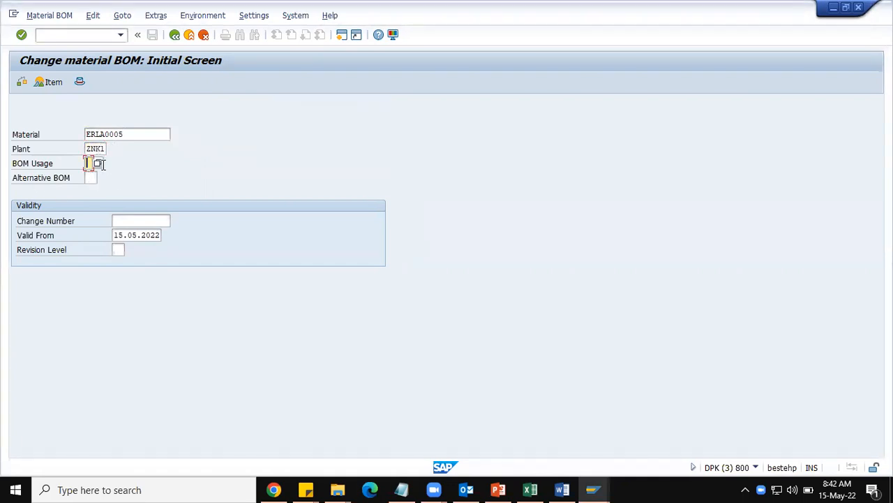
left_click(98, 163)
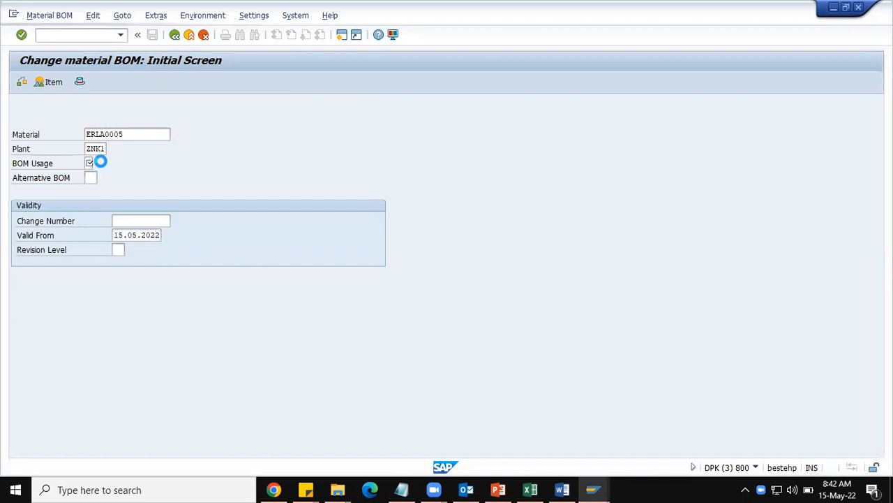
double_click(122, 213)
type("1")
left_click(89, 188)
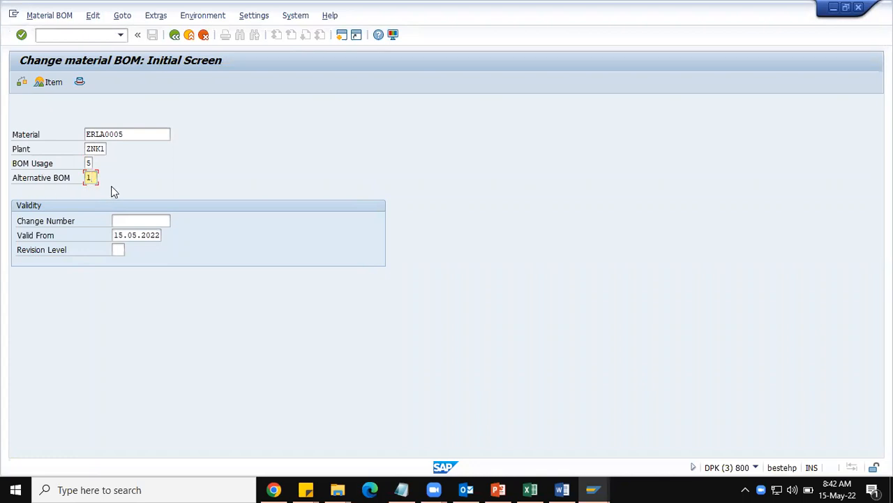
key("Return")
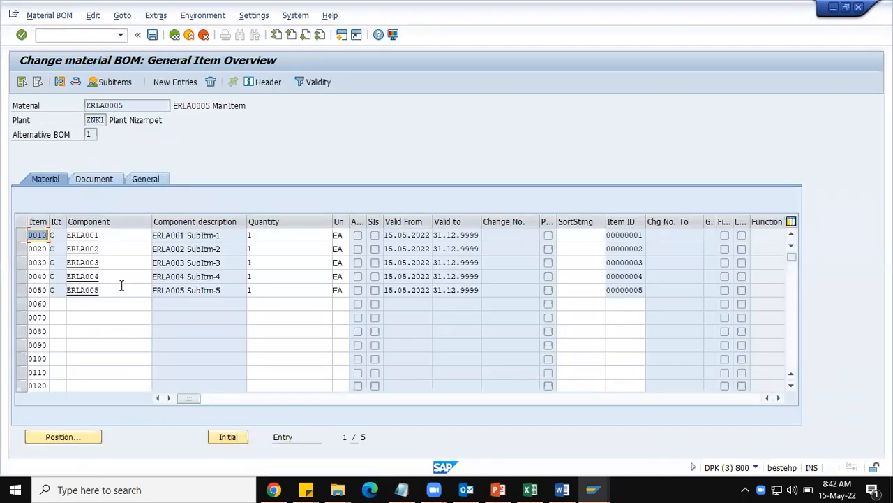
Leave the ERLA0005 BOM item overview and open the initial screen for creating a material BOM
double_click(135, 106)
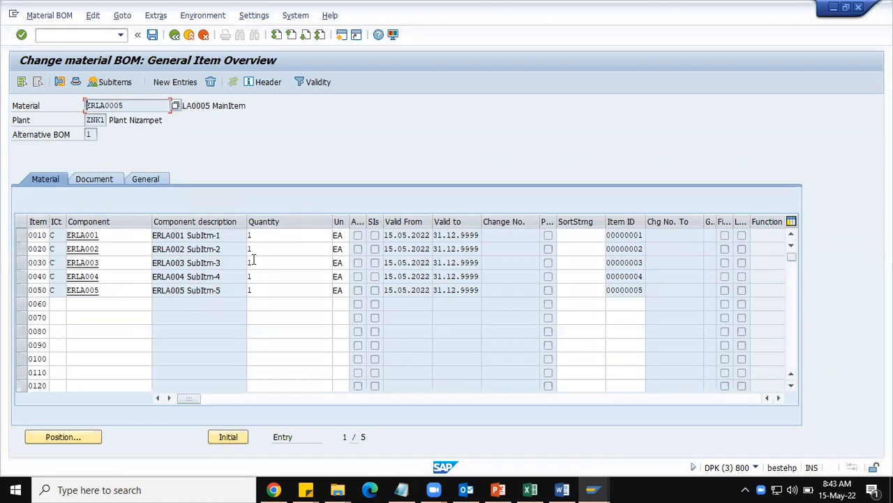
left_click(87, 36)
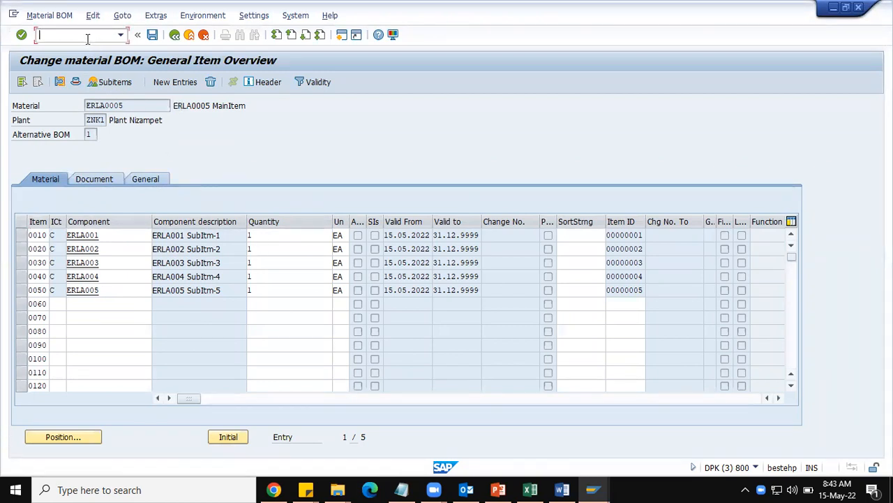
left_click(174, 37)
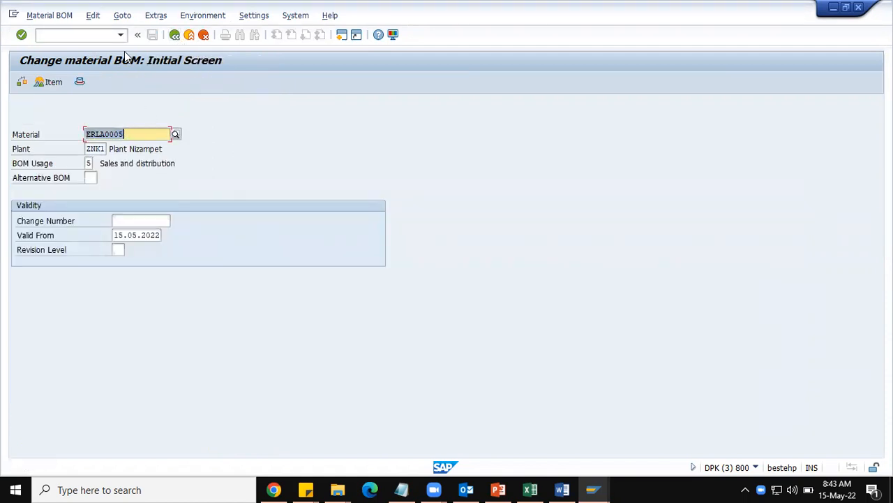
left_click(56, 18)
left_click(63, 44)
Examine the possible BOM usage values, highlight the Sales and distribution entry, and close the list without changing the usage
left_click(89, 163)
key("Return")
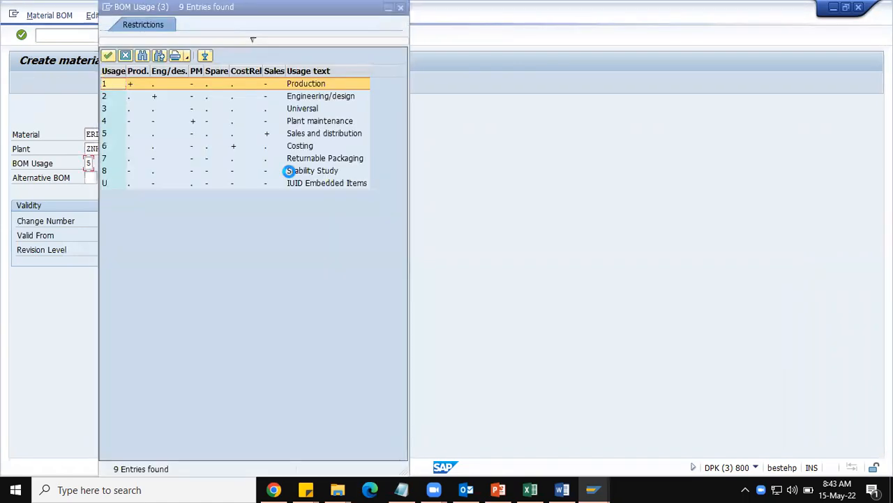
left_click(310, 134)
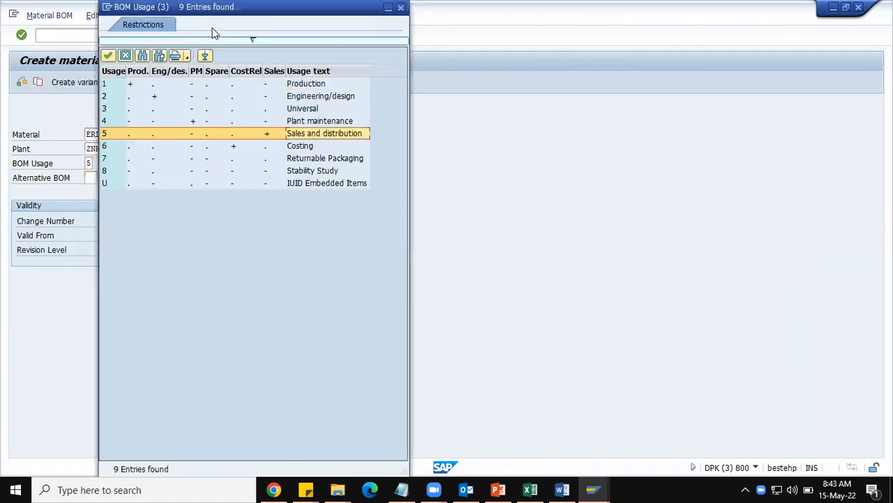
left_click_drag(186, 10, 406, 82)
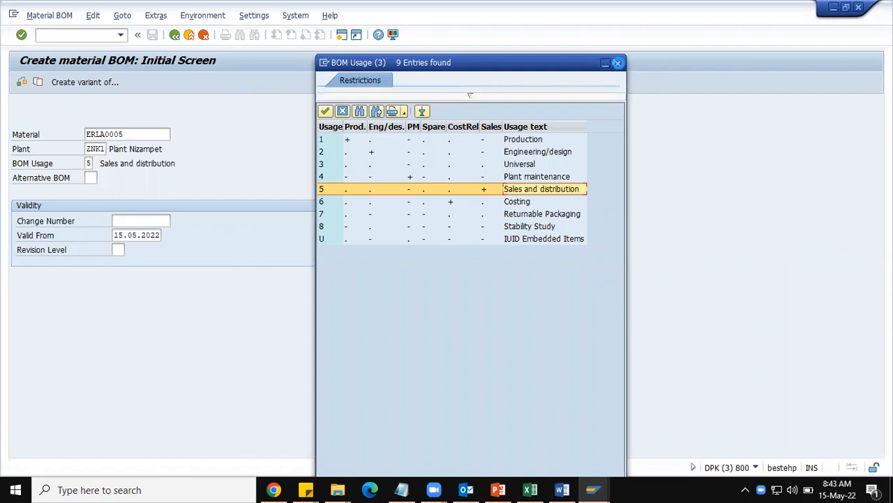
left_click(618, 63)
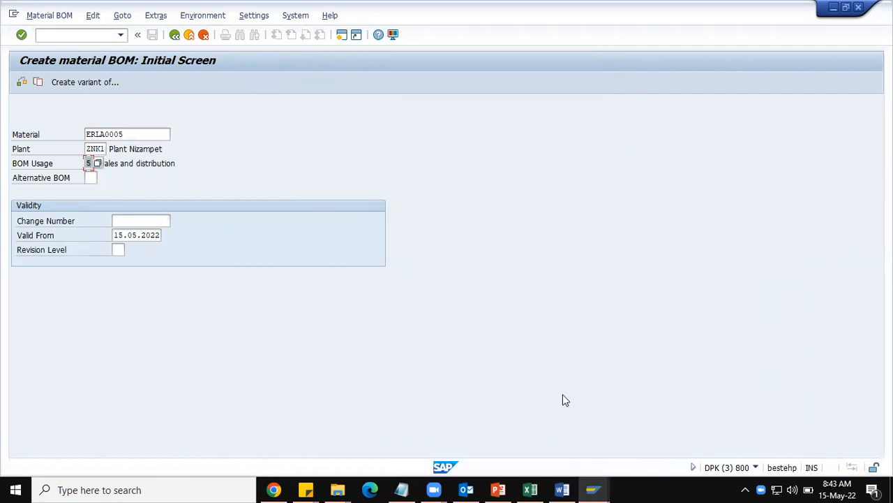
Open VA01 and start a sales order with order type ZNOR
left_click(77, 35)
type("/NVA01")
key("Return")
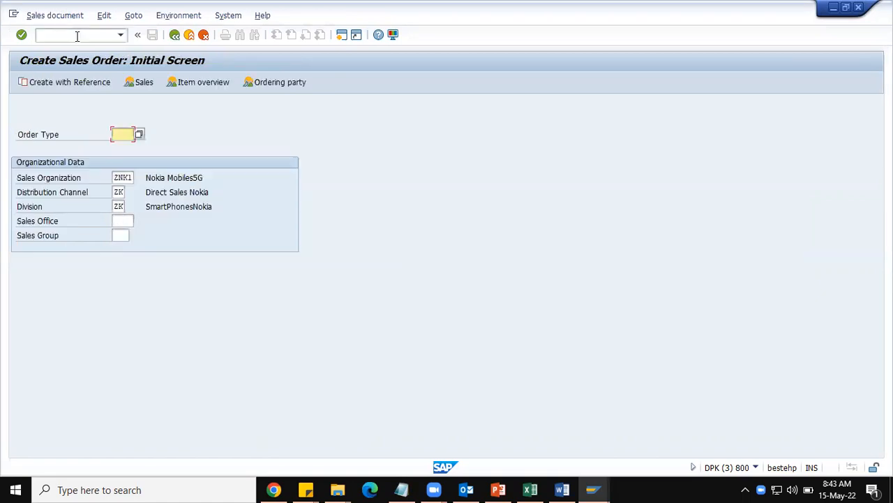
type("ZNOR")
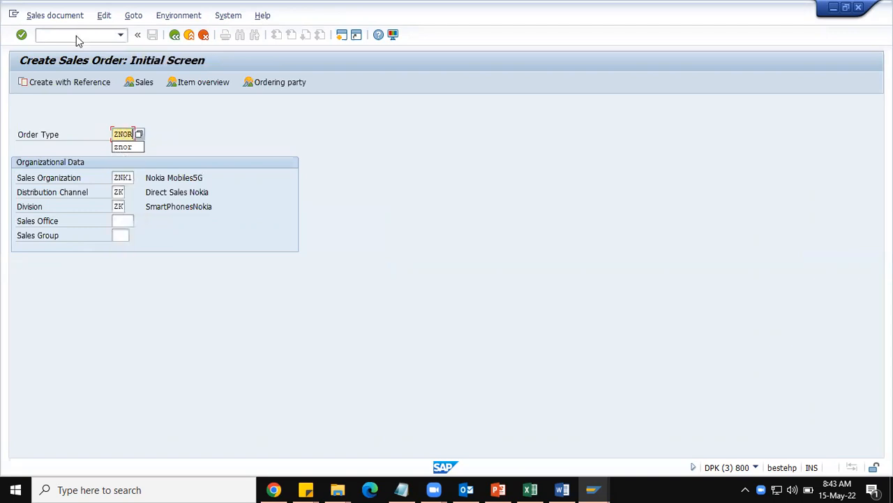
key("Return")
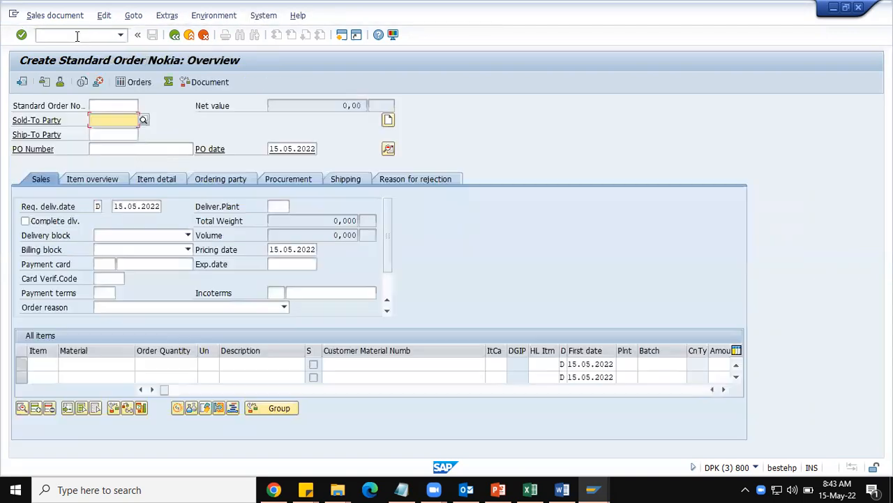
Enter the customer's number as sold-to and ship-to party, and set the PO reference to BoM_ERLA_003
key("BackSpace")
left_click(123, 136)
key("Tab")
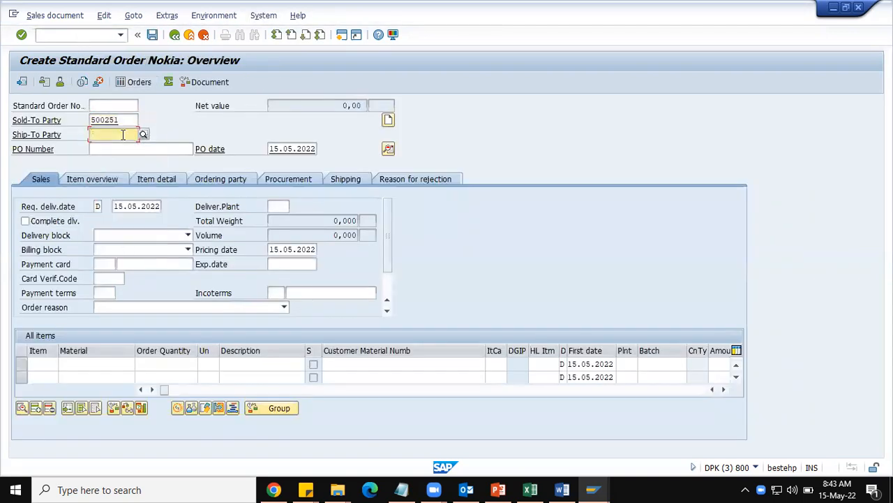
left_click(123, 145)
key("Down")
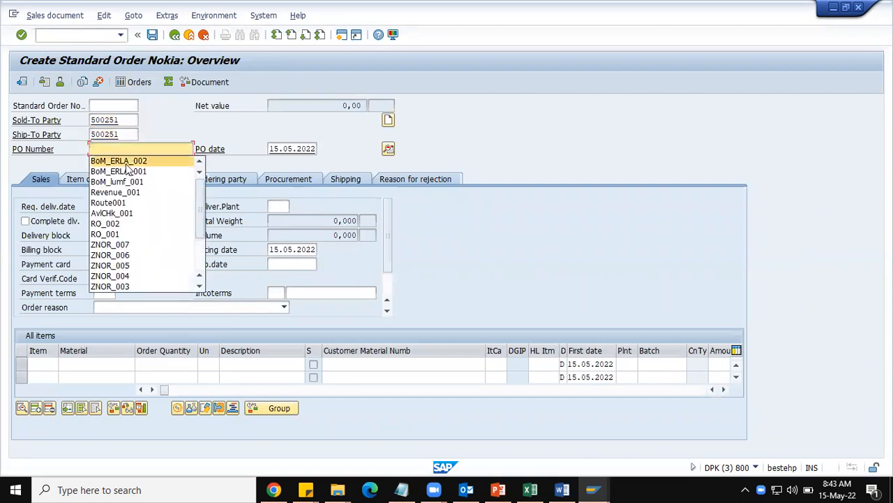
key("Return")
key("BackSpace")
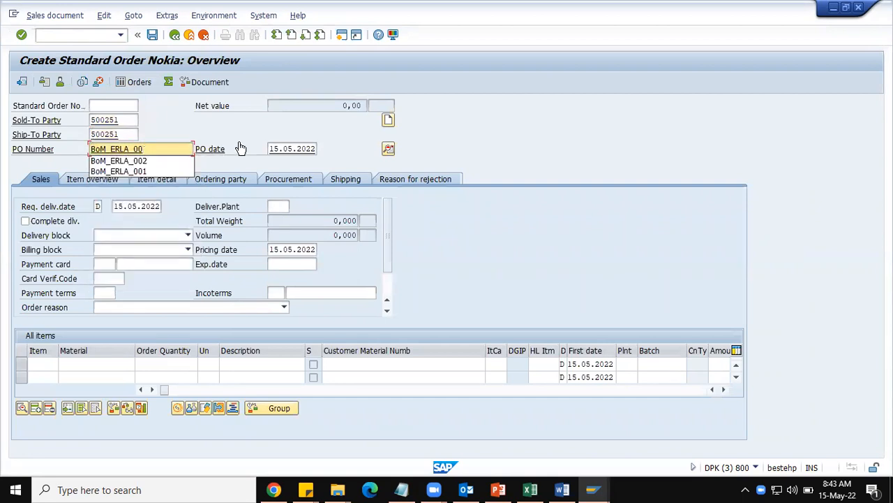
type("3")
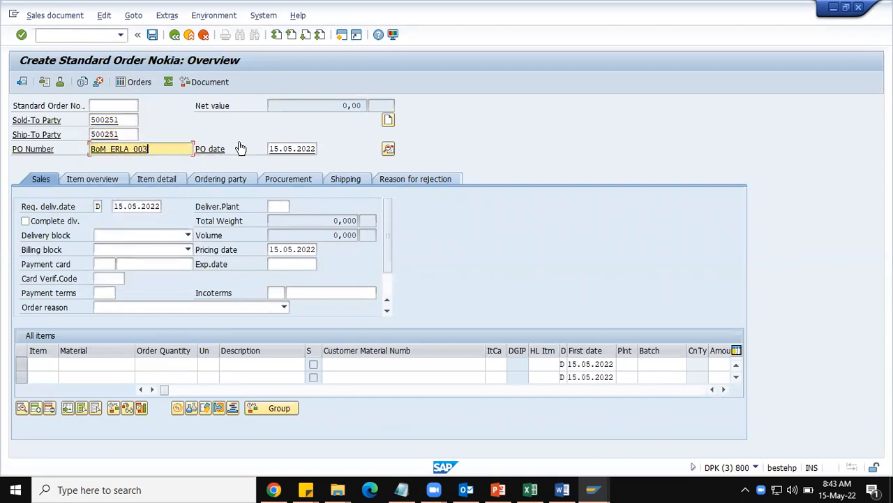
Add material ERLA0005 to the order's item overview with quantity 1 EA and explode its BOM
left_click(115, 179)
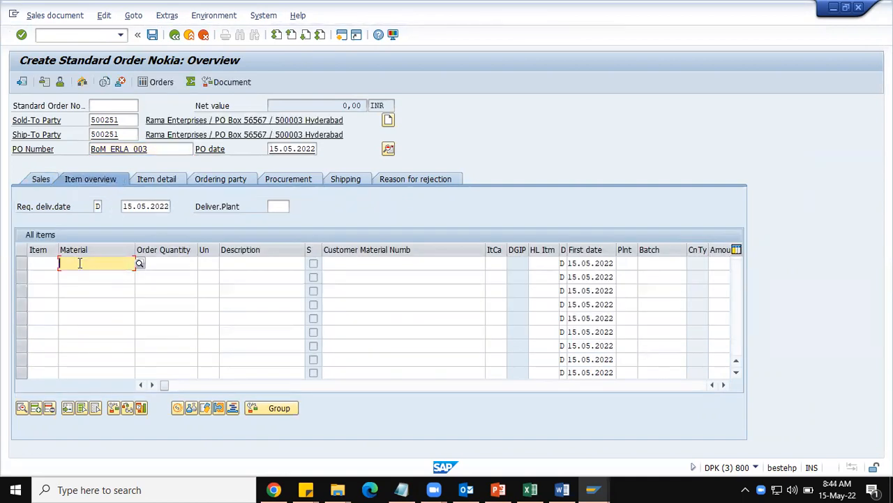
left_click(79, 262)
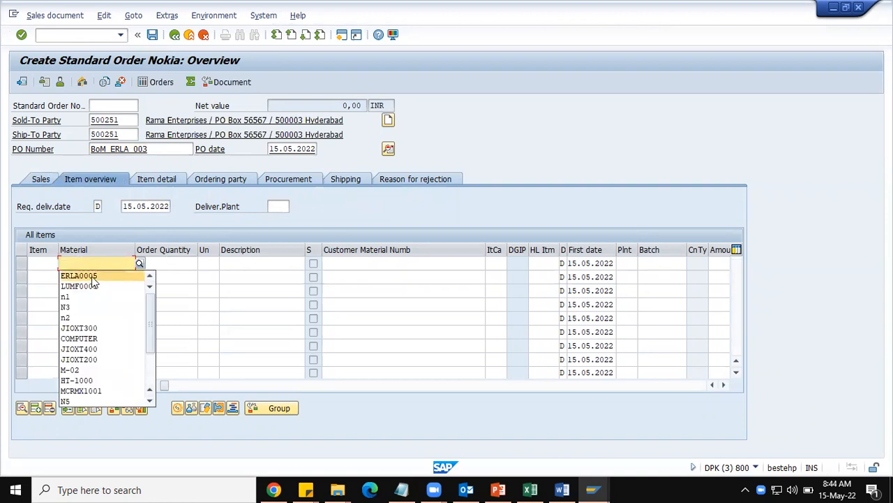
left_click(129, 273)
left_click(174, 264)
type("1")
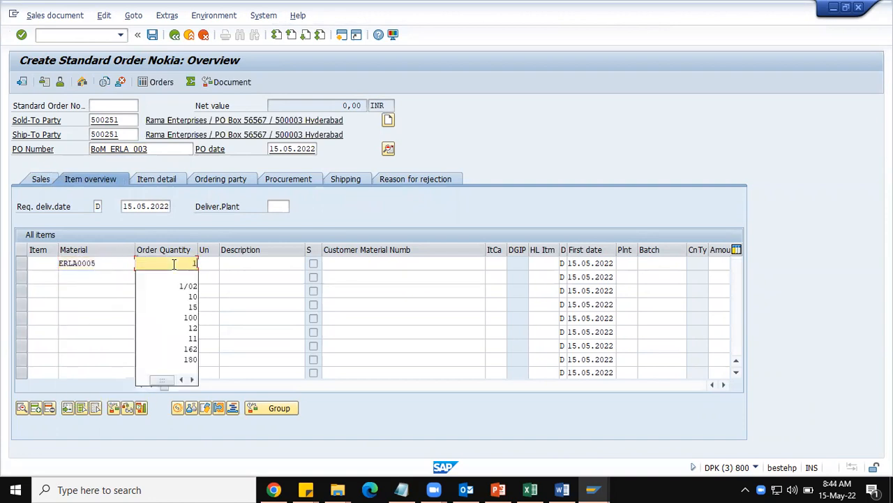
key("Tab")
type("EA")
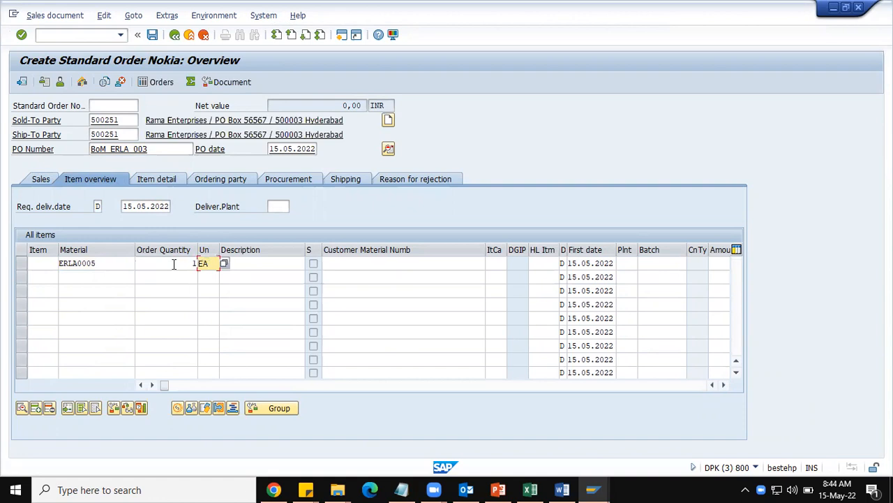
key("Return")
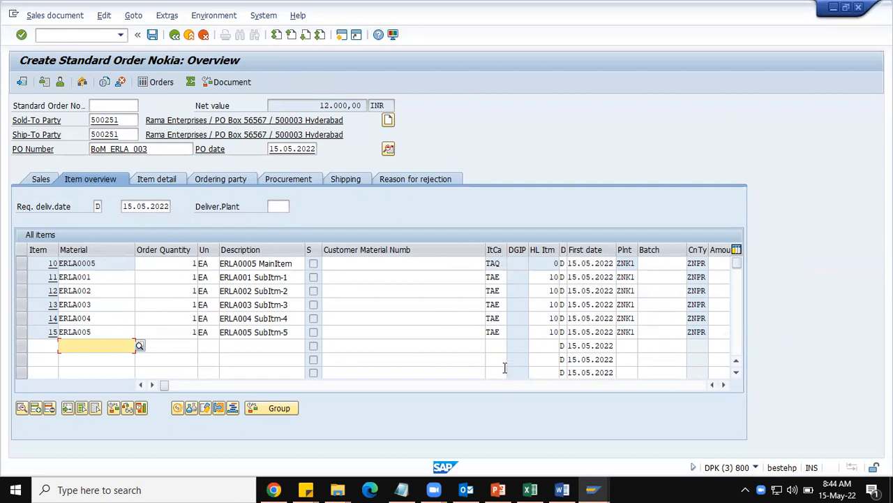
Examine the pricing conditions of main item ERLA0005 and its sub-items, and return to the order overview
double_click(109, 263)
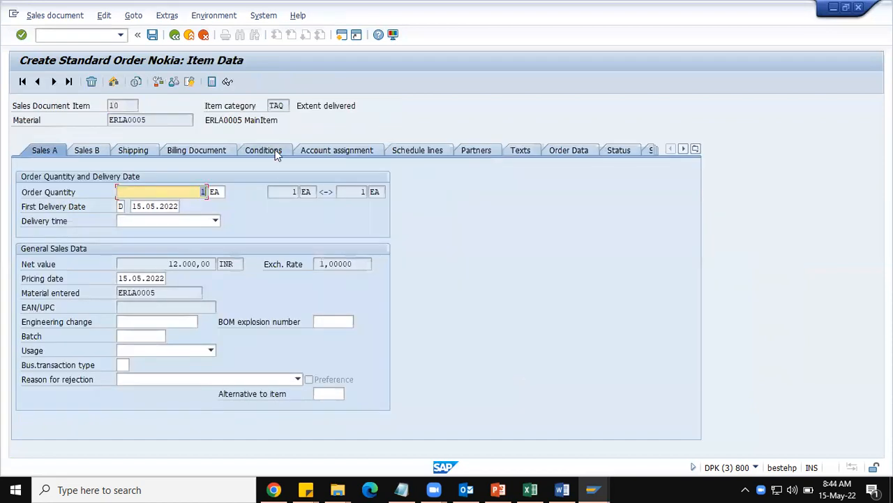
left_click(275, 151)
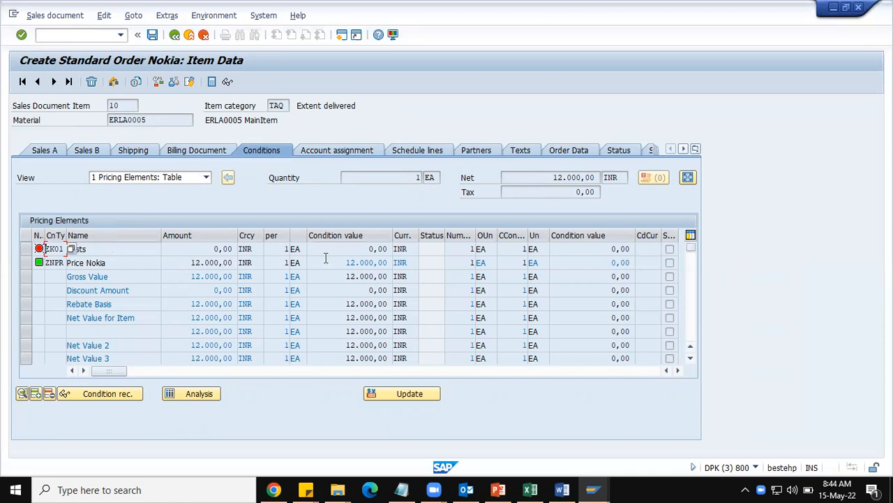
left_click(54, 82)
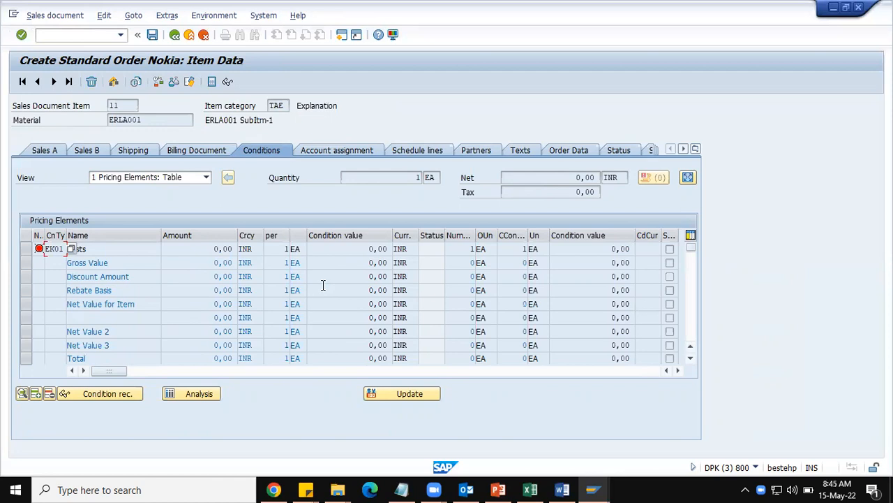
left_click(54, 81)
left_click(55, 82)
left_click(56, 82)
left_click(57, 82)
left_click(175, 35)
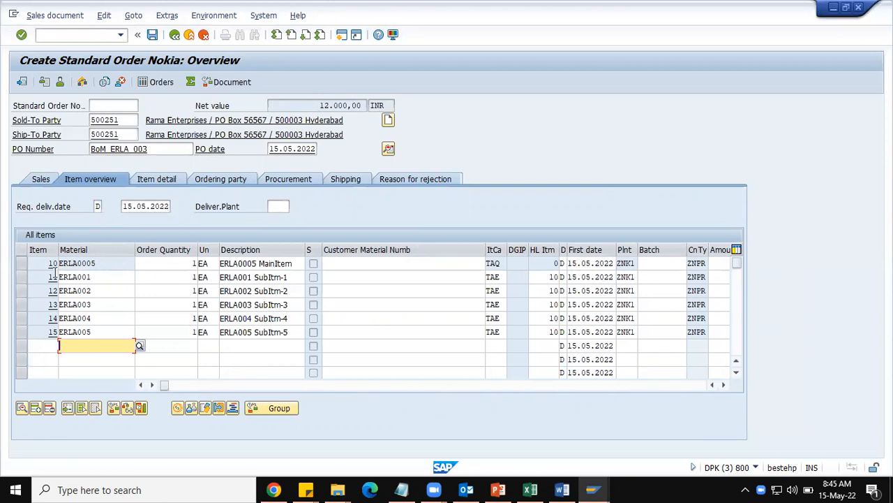
Display the material master of item ERLA0005 from the order, check its item category group, and return to the order
left_click(23, 264)
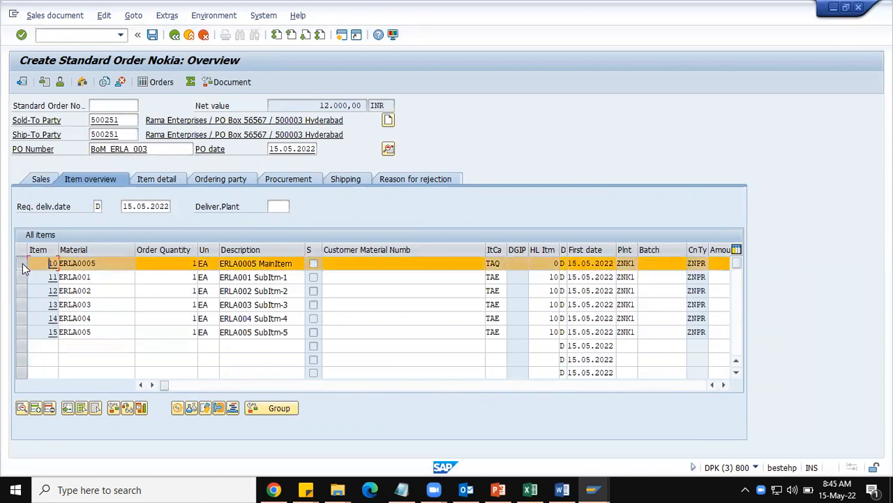
left_click(213, 15)
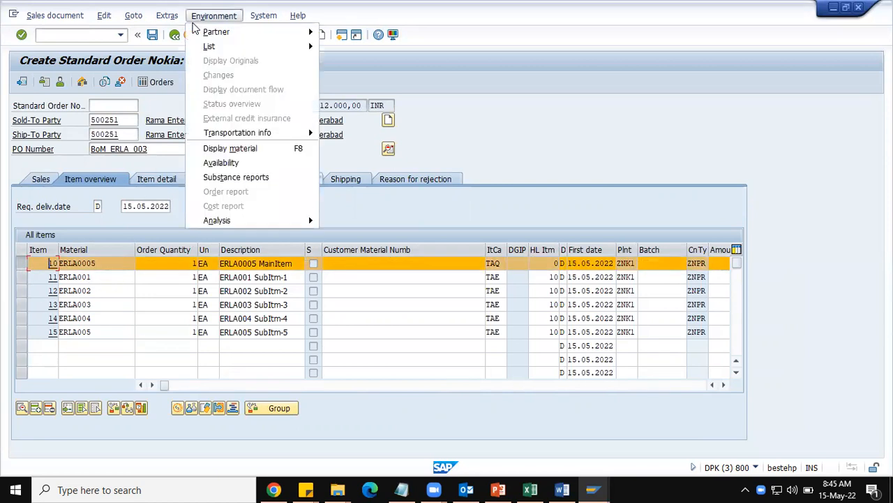
left_click(241, 149)
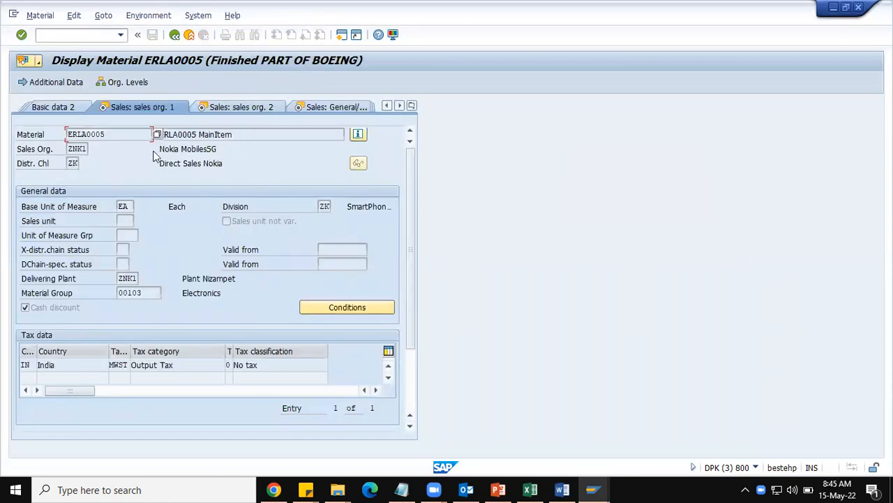
left_click(272, 111)
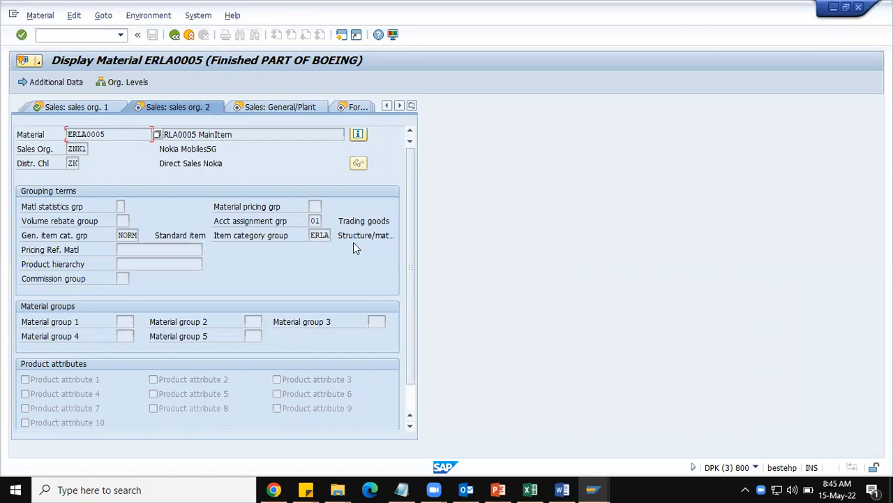
left_click(314, 235)
left_click(179, 37)
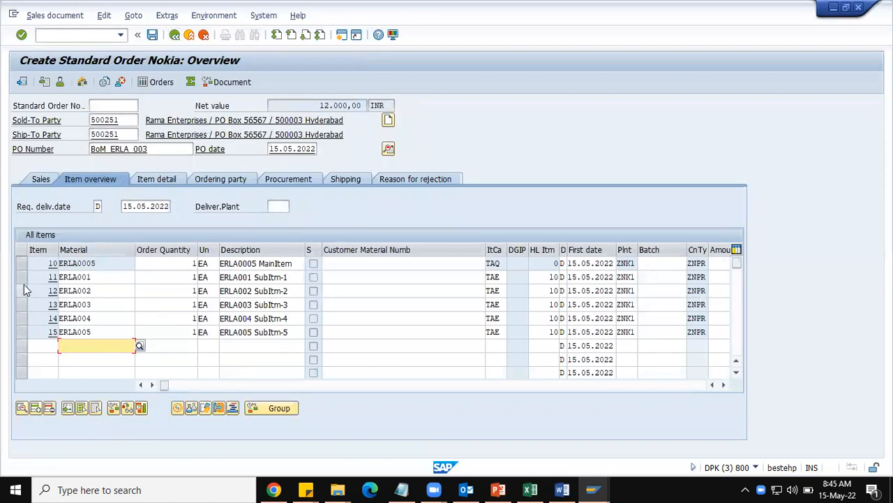
Display sub-item ERLA001's material master, check its item category group and Accounting 1 data, and return to the order
left_click(22, 277)
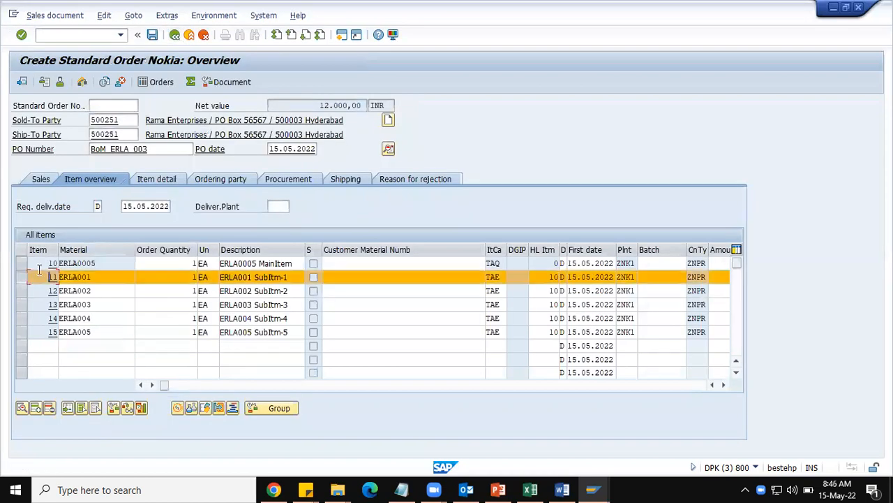
left_click(208, 16)
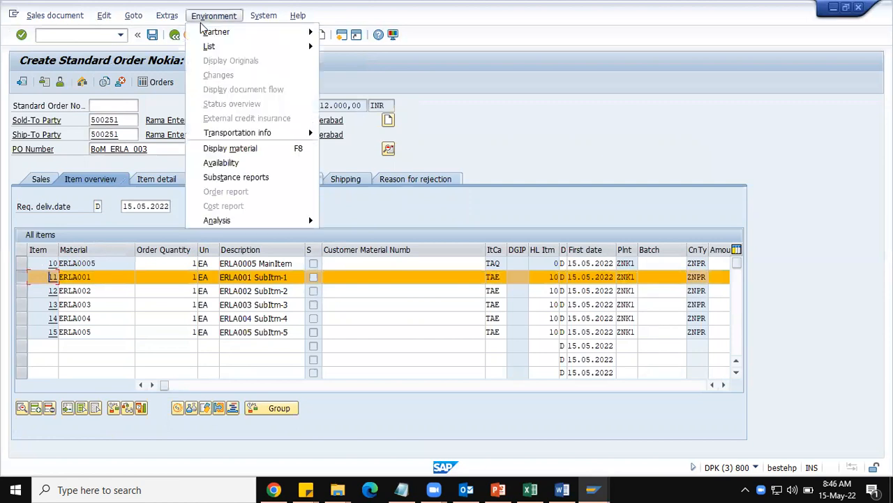
left_click(235, 148)
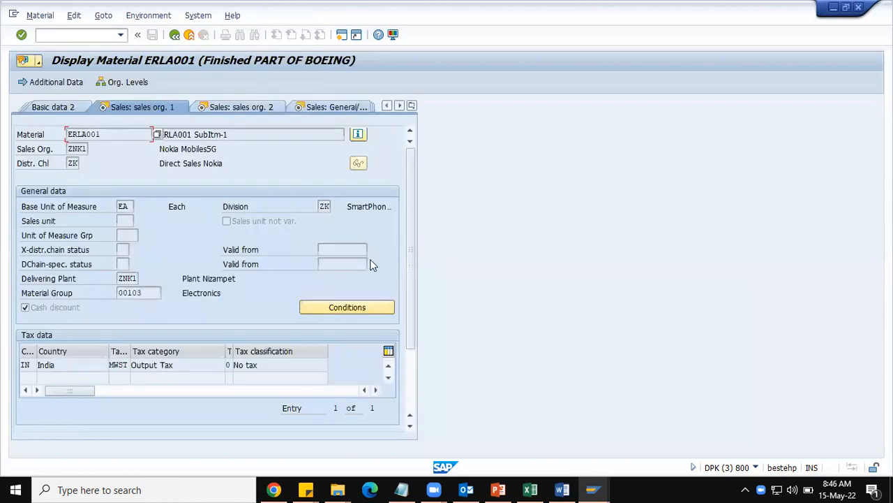
left_click(254, 107)
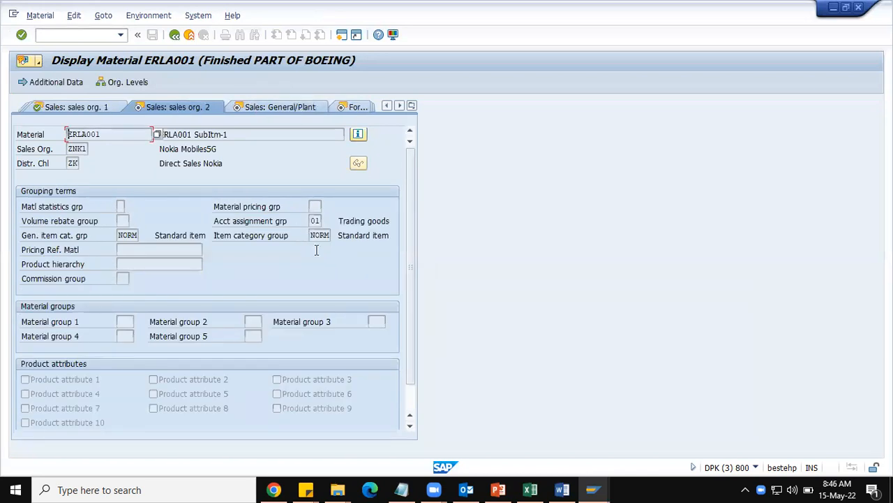
left_click(412, 106)
left_click(463, 281)
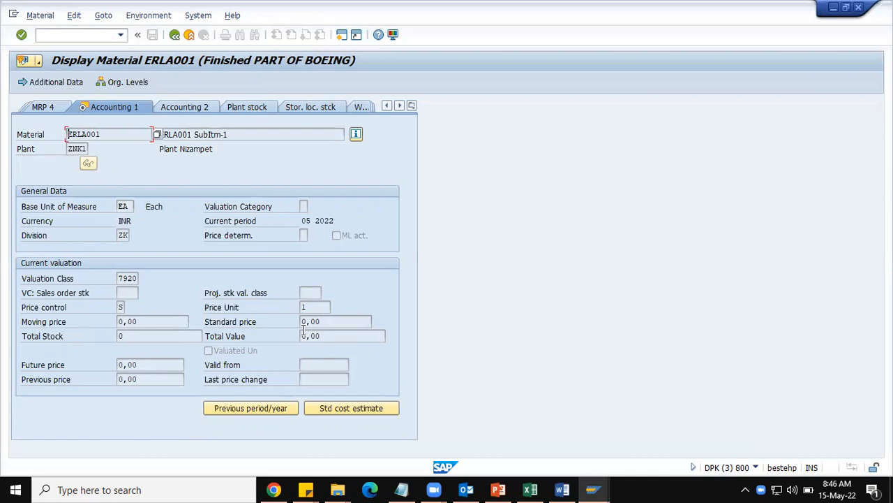
left_click(176, 38)
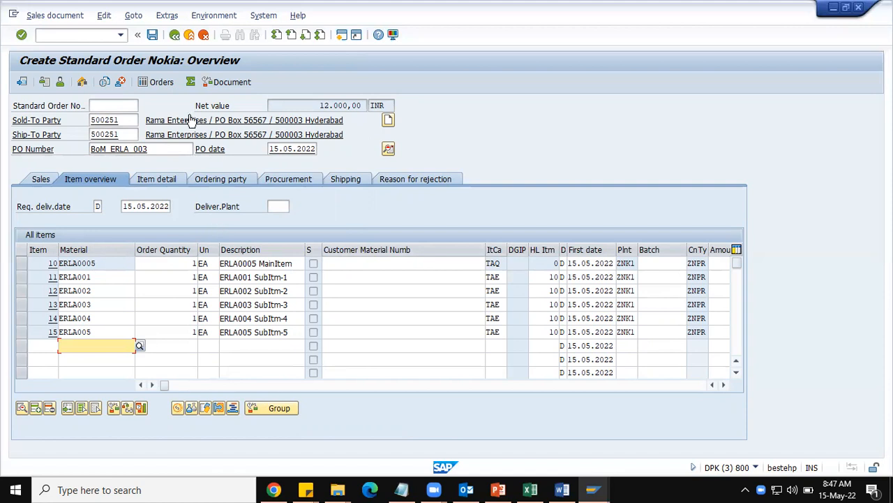
Save the ERLA sales order and start another sales order of type ZNOR
left_click(153, 35)
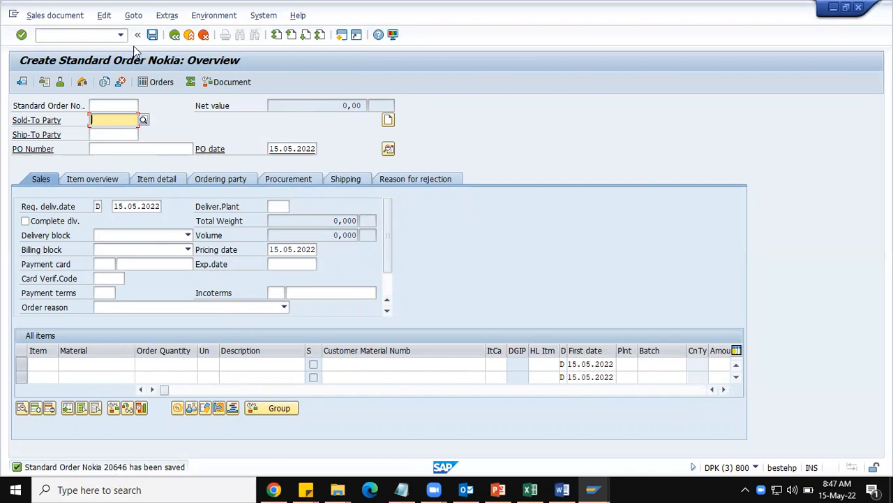
left_click(174, 35)
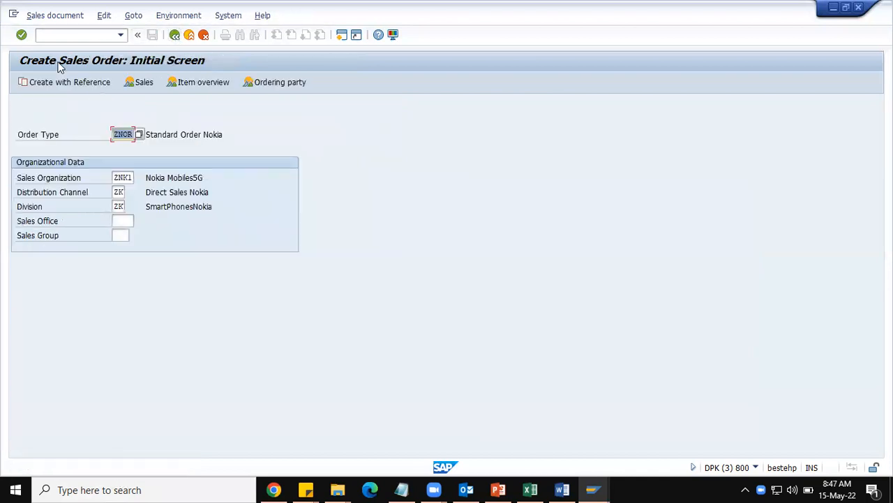
key("Return")
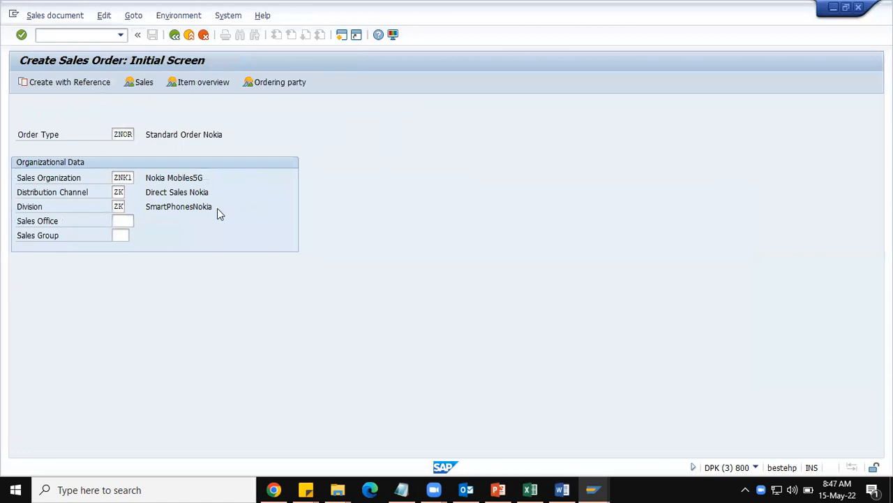
Enter the customer's number as sold-to and ship-to party, and set the PO reference to BoM_lumf_002
left_click(111, 120)
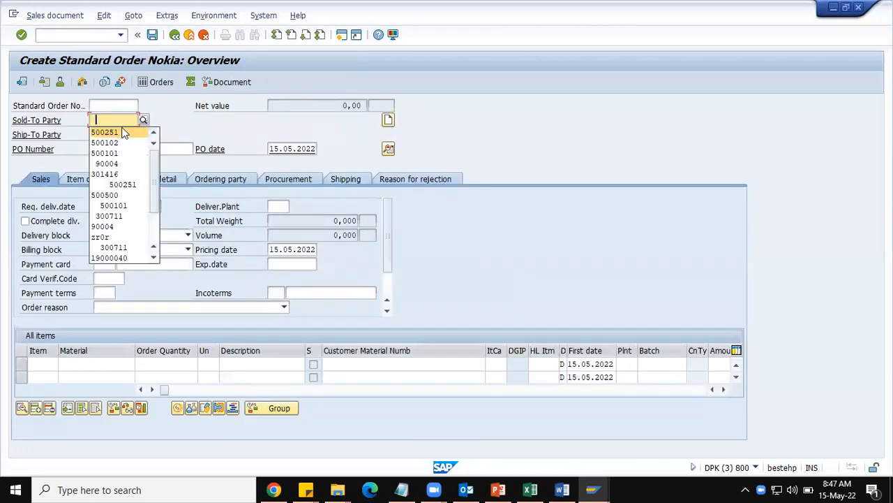
left_click(106, 130)
left_click(111, 134)
left_click(119, 147)
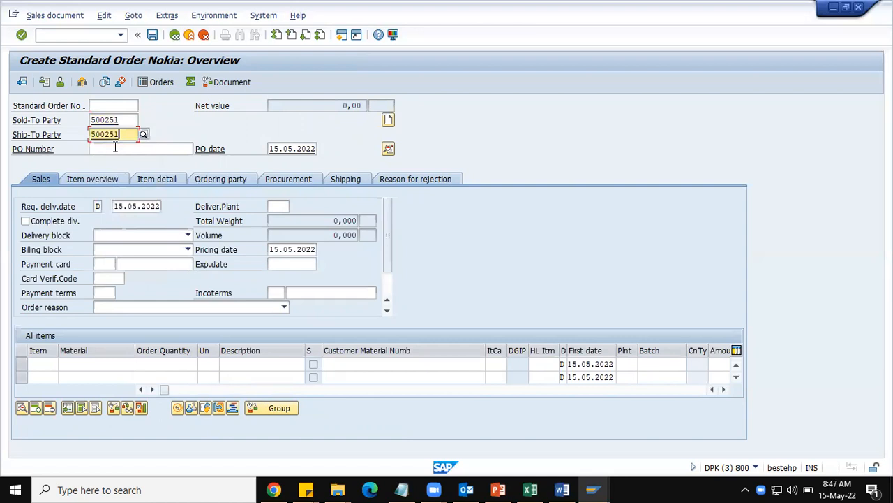
left_click(115, 149)
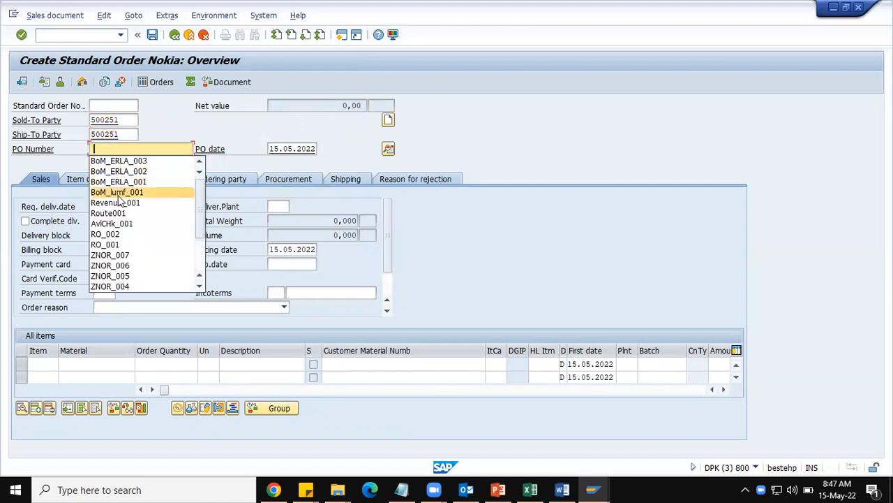
left_click(118, 192)
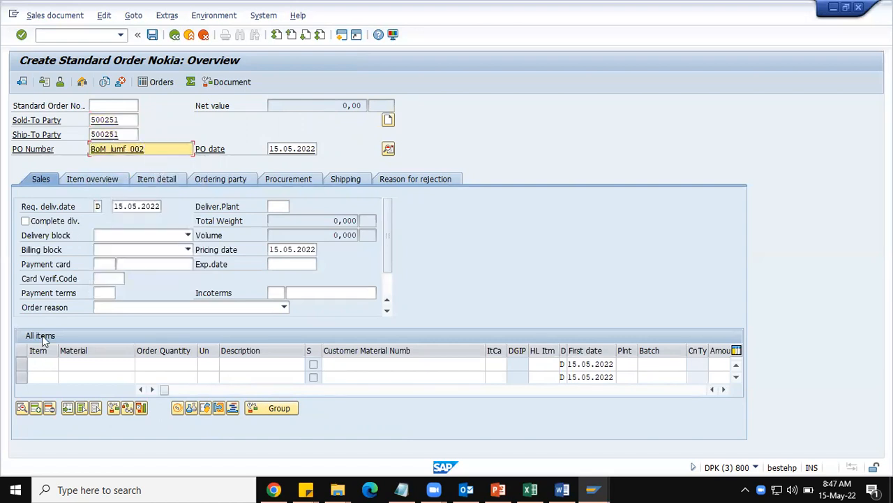
Enter material LUMF0005 with an order quantity of 1 in the order's item overview
left_click(81, 179)
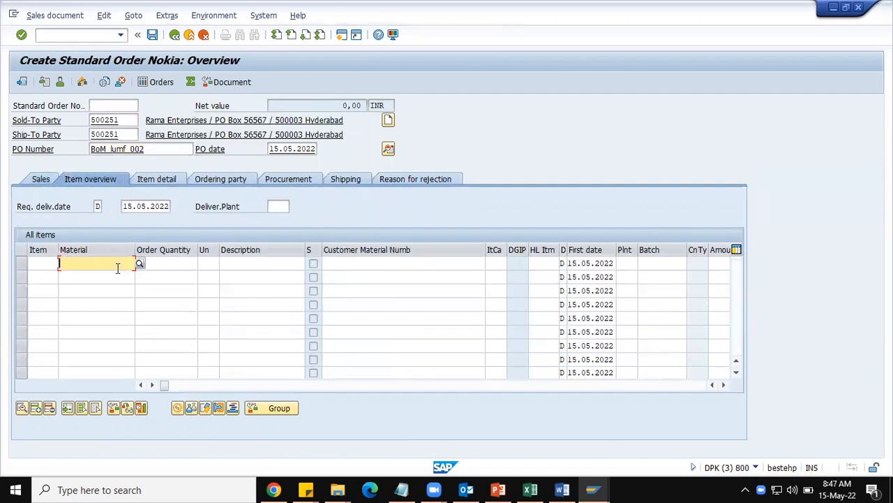
left_click(117, 267)
left_click(111, 286)
left_click(144, 269)
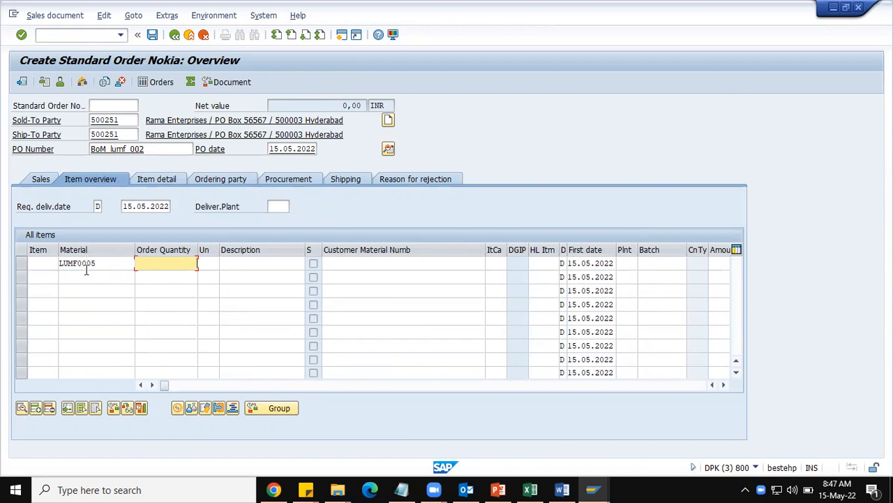
left_click_drag(102, 261, 57, 263)
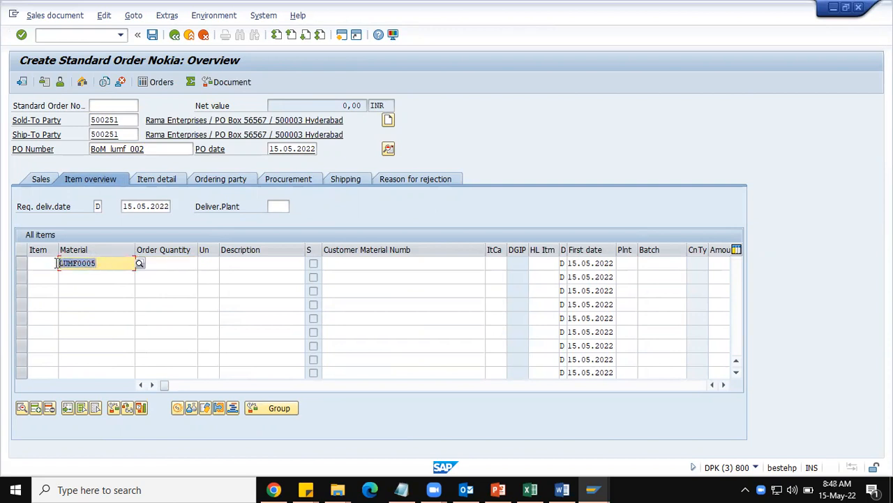
left_click(59, 262)
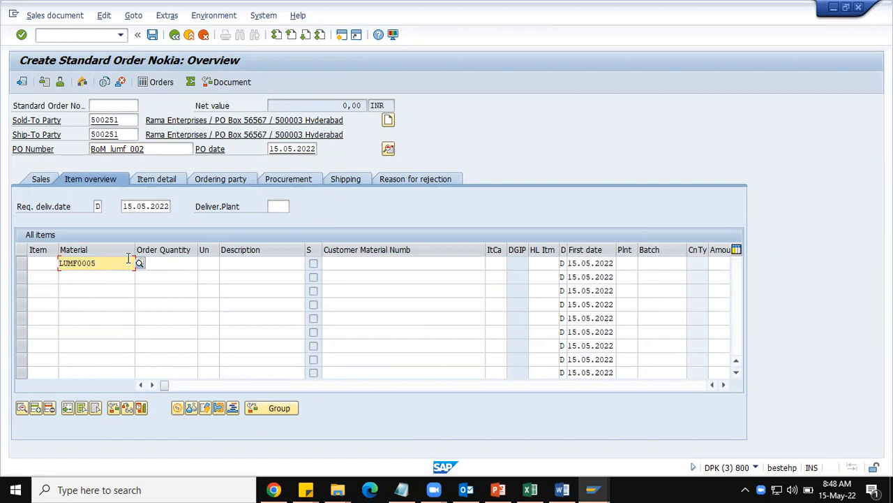
left_click(168, 263)
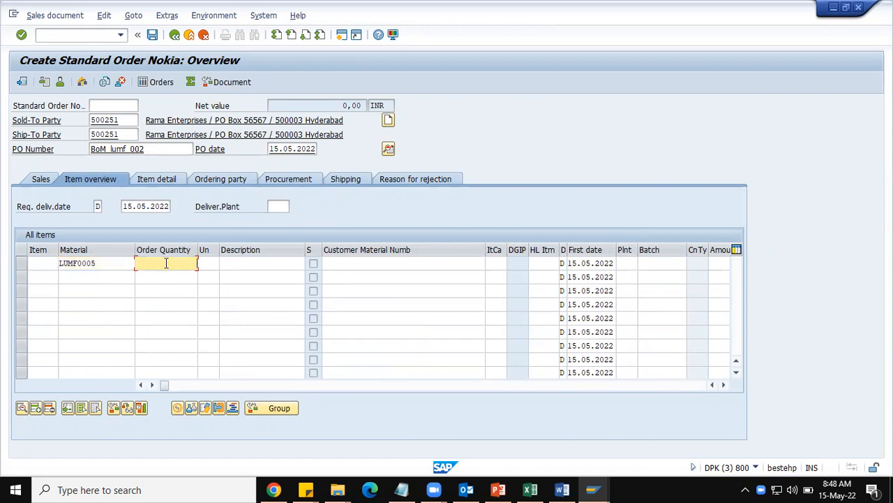
type("1")
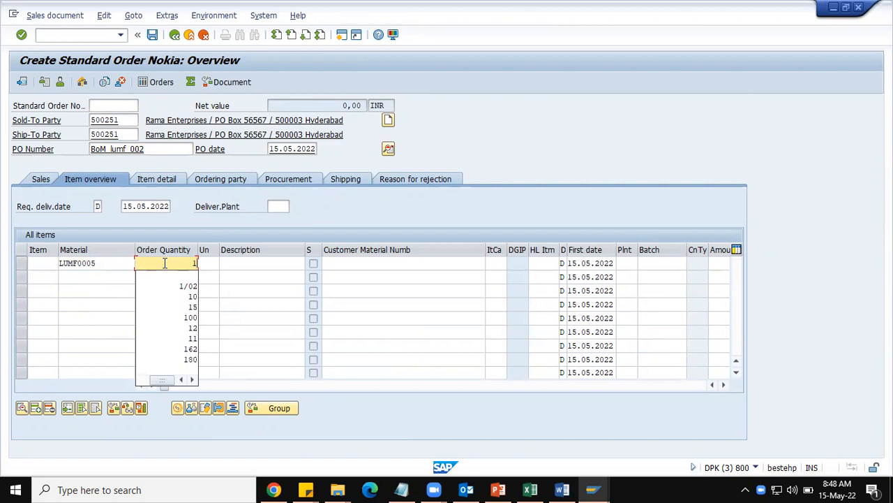
key("Return")
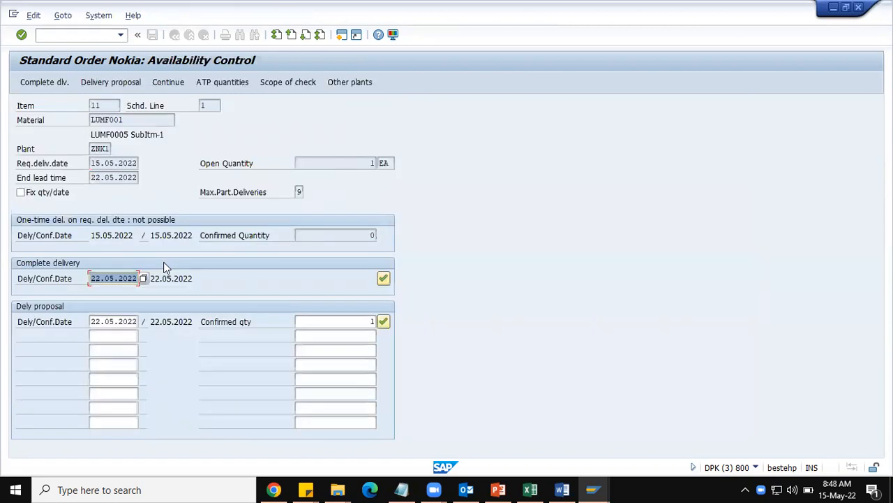
Accept the proposed delivery dates and confirmed quantities for the LUMF sub-items in availability control
left_click(384, 321)
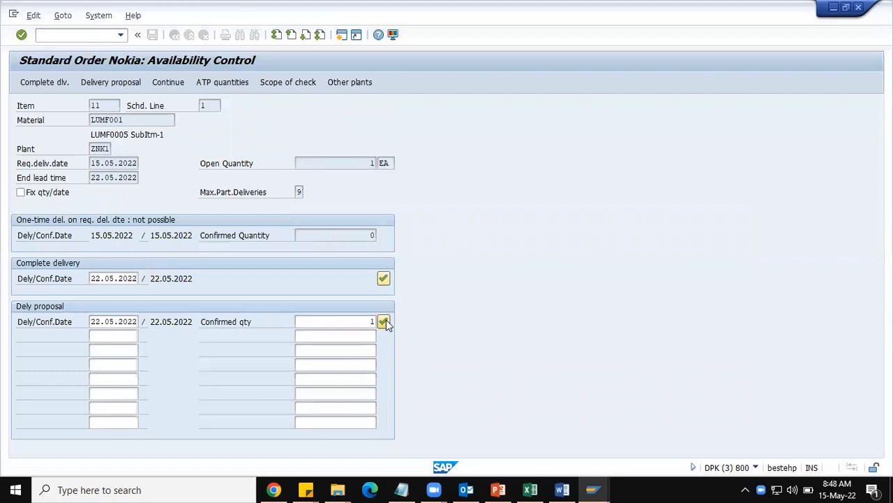
left_click(384, 321)
left_click(384, 321)
left_click(384, 321)
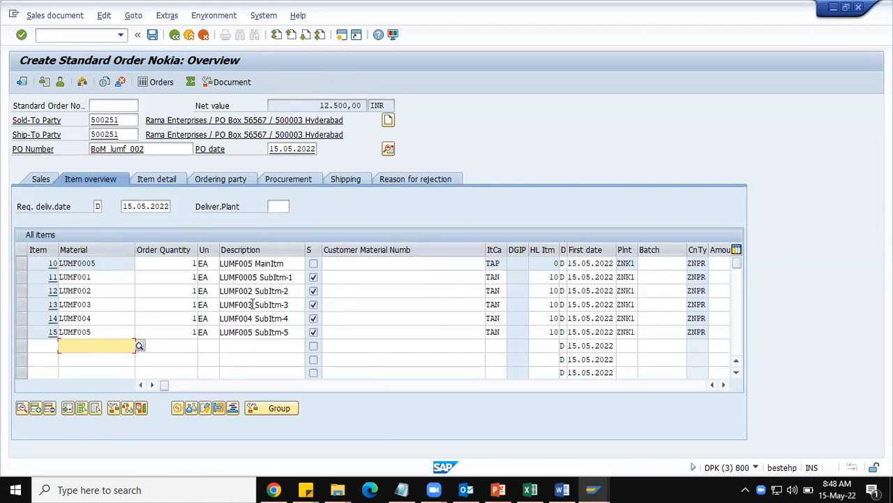
Check the pricing conditions of main item LUMF0005 and return to the order overview
double_click(113, 265)
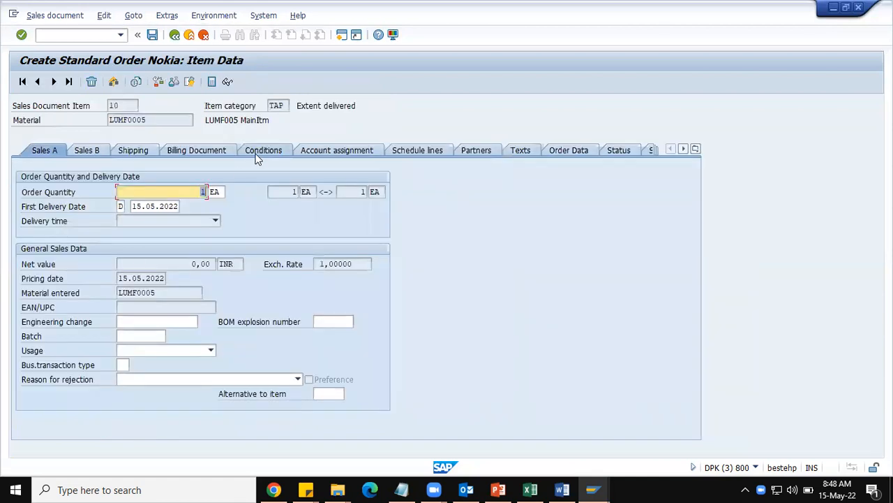
left_click(255, 155)
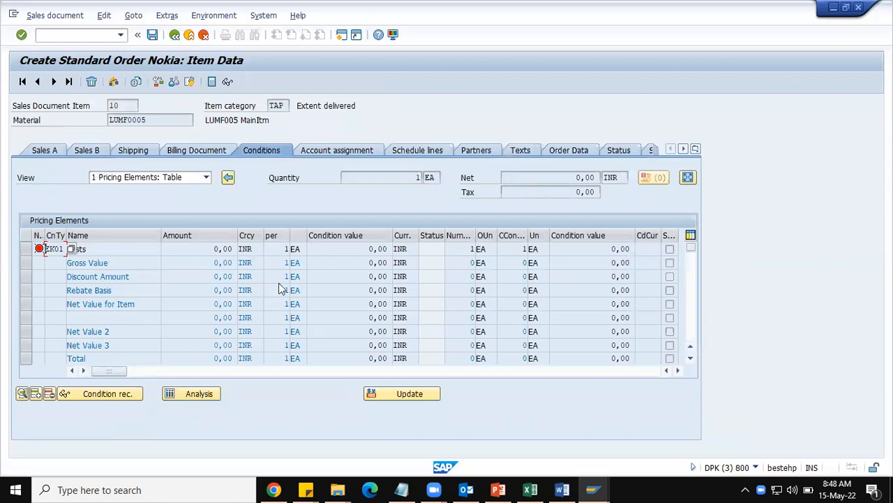
left_click(174, 36)
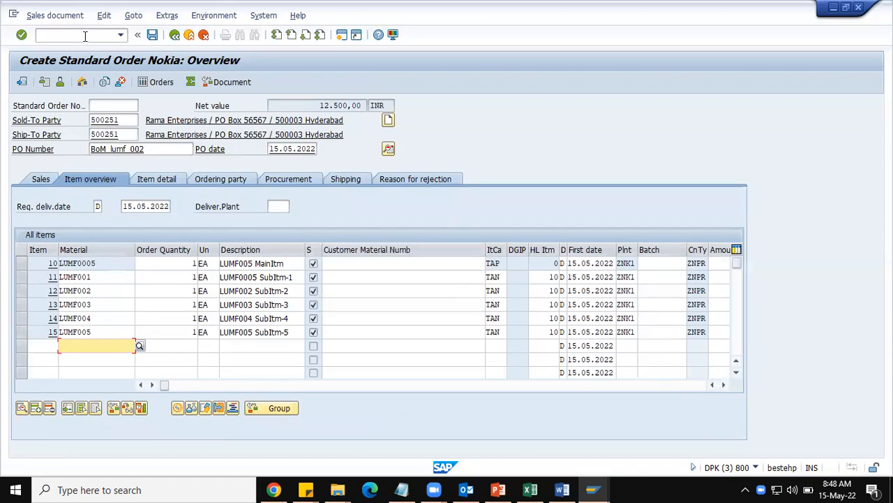
Open the ZNPR condition records for changing in a new session, using the Sales org./Distr. Chl/Division/Customer/Material key combination
left_click(81, 36)
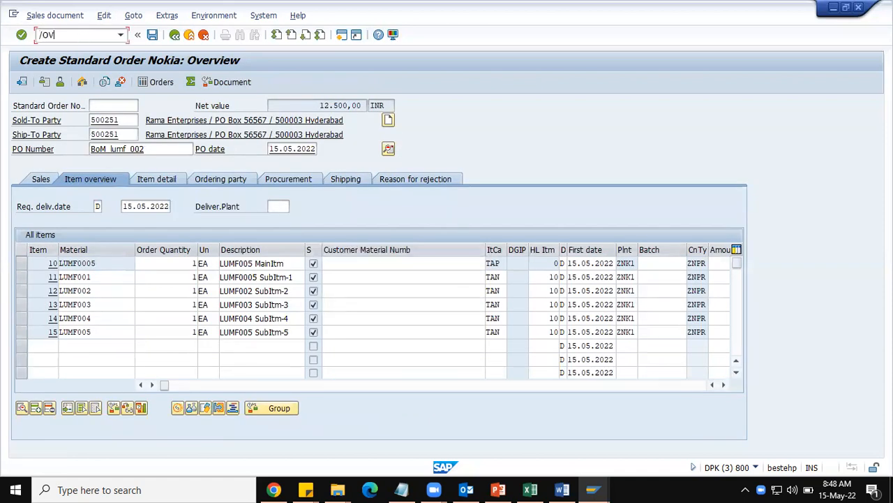
key("Return")
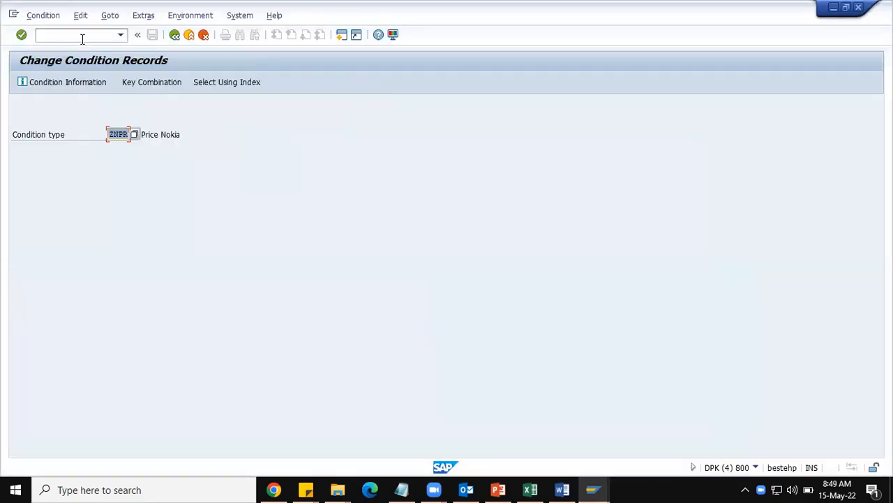
key("Return")
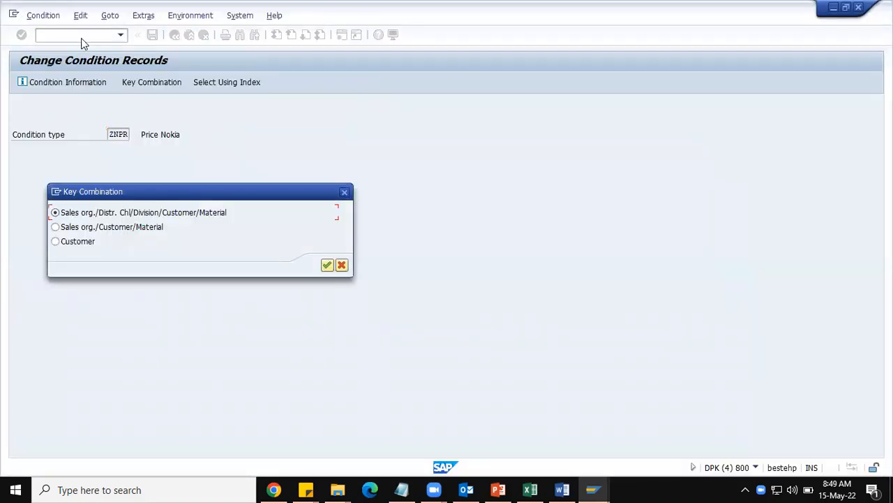
left_click(327, 266)
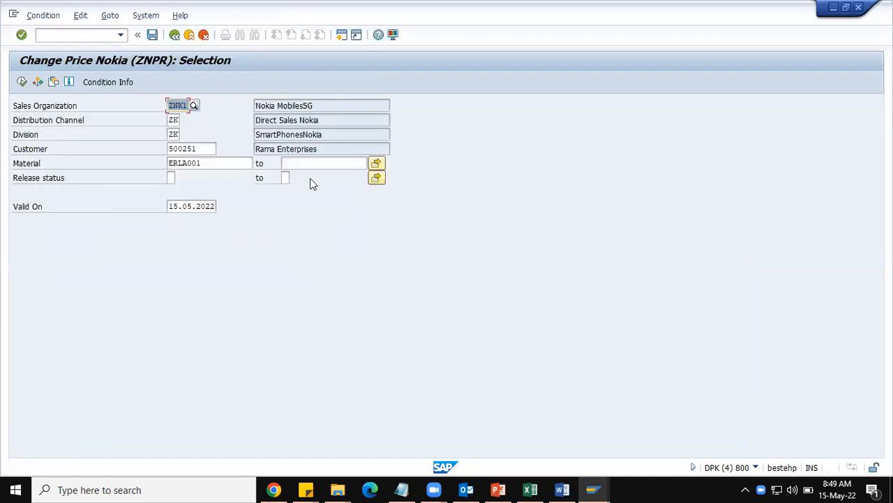
Display the ZNPR condition records for materials LUMF001, LUMF002, LUMF003, LUMF004, LUMF005 and LUMF0005
left_click(377, 163)
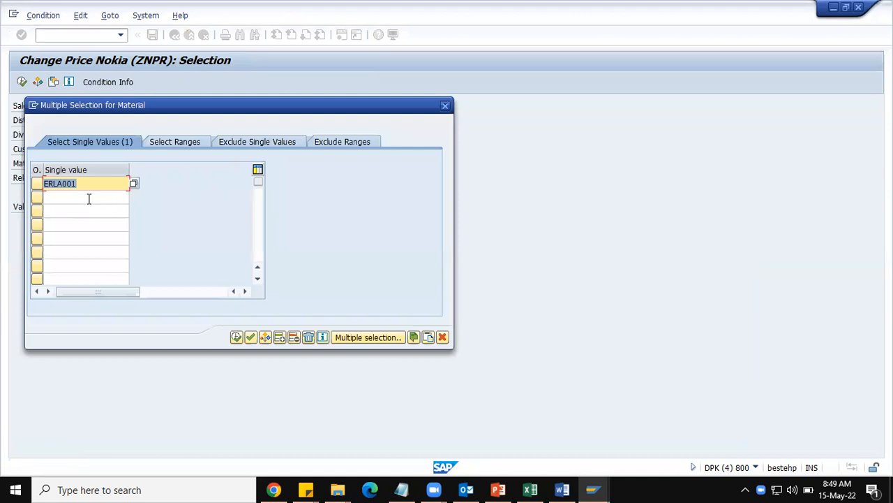
type("lumf")
key("BackSpace")
key("BackSpace")
key("BackSpace")
key("BackSpace")
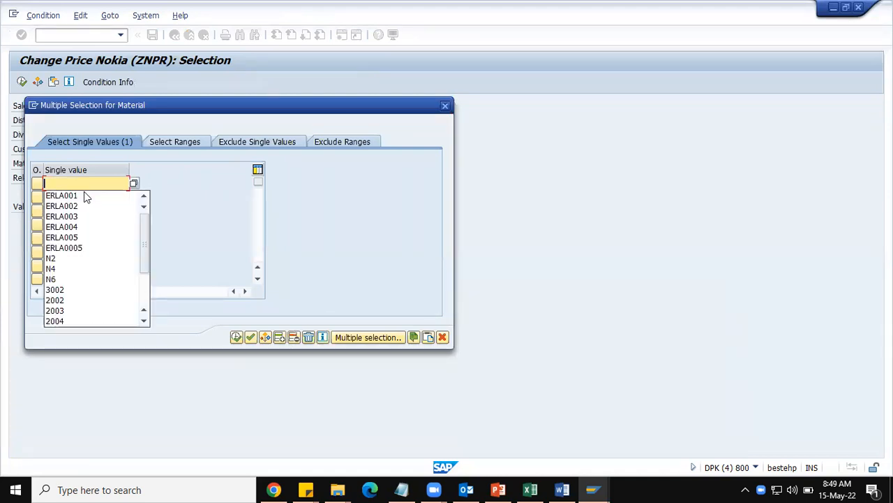
type("LUMF001")
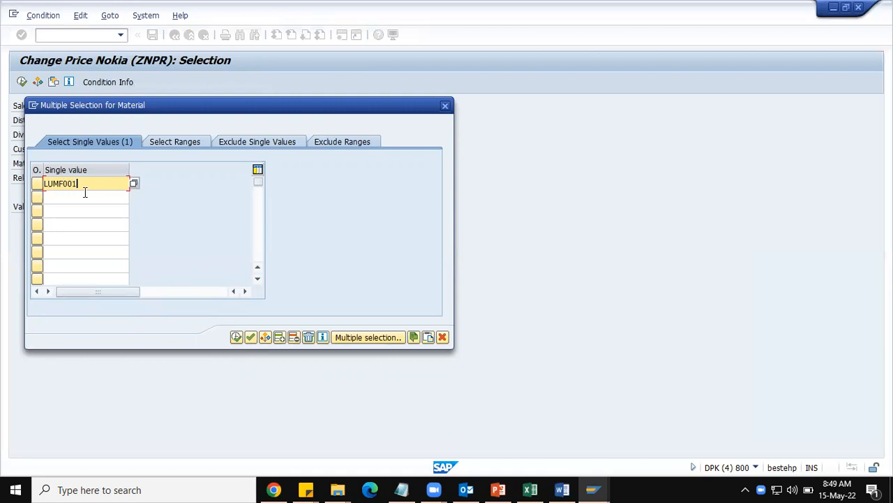
left_click(85, 192)
type("LUMF002")
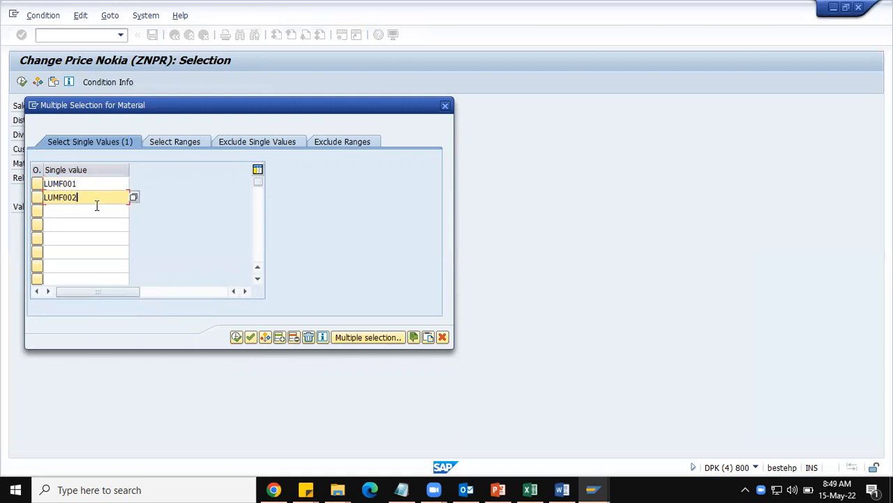
left_click(97, 205)
type("LUMF003")
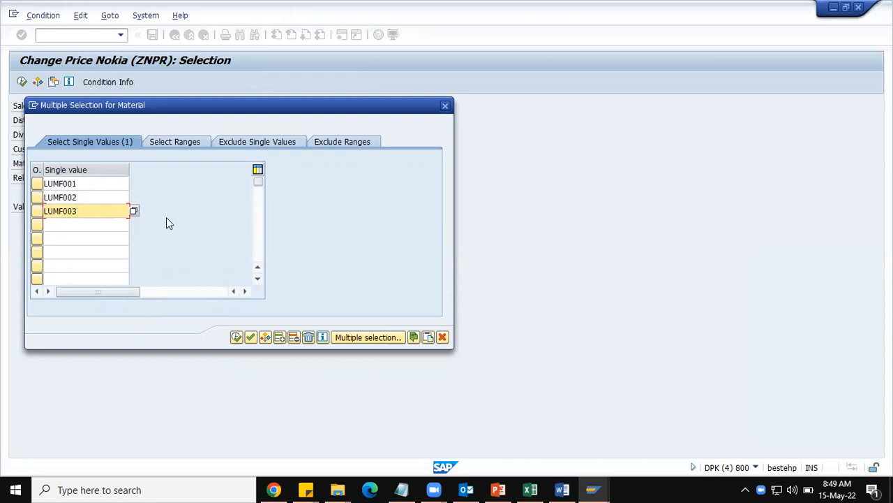
left_click(115, 225)
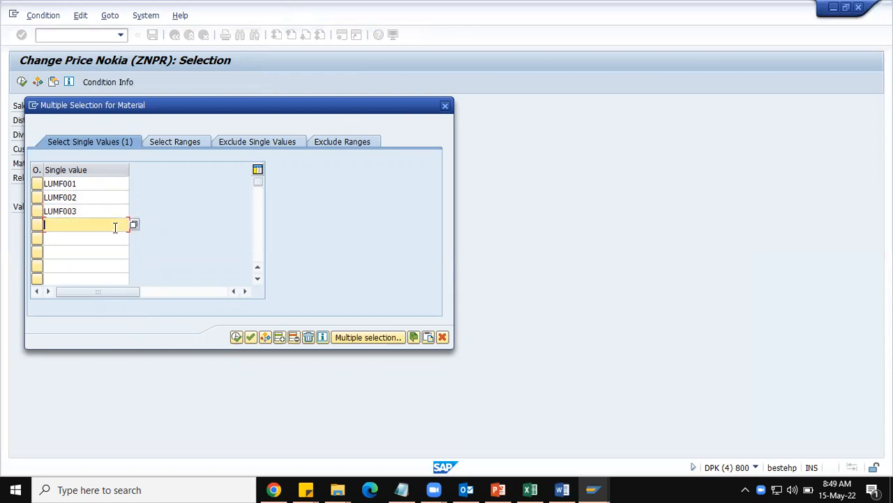
type("LUMF004")
left_click(117, 240)
type("LUMF005")
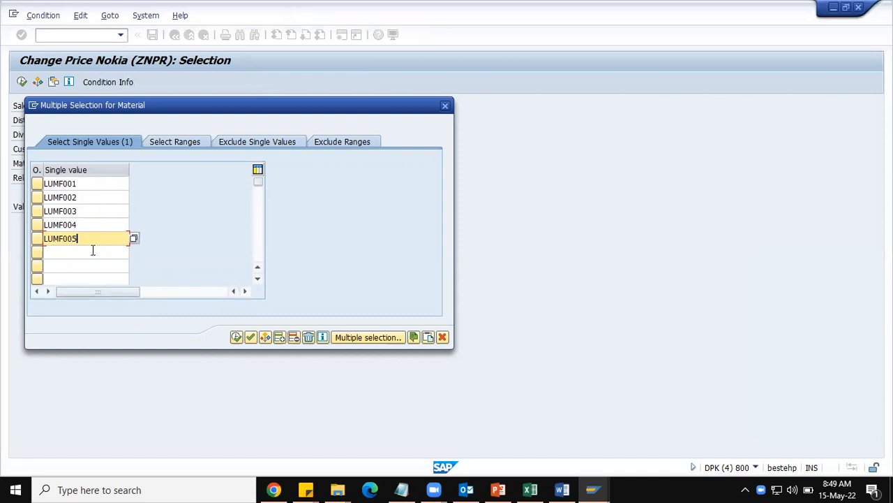
left_click(93, 251)
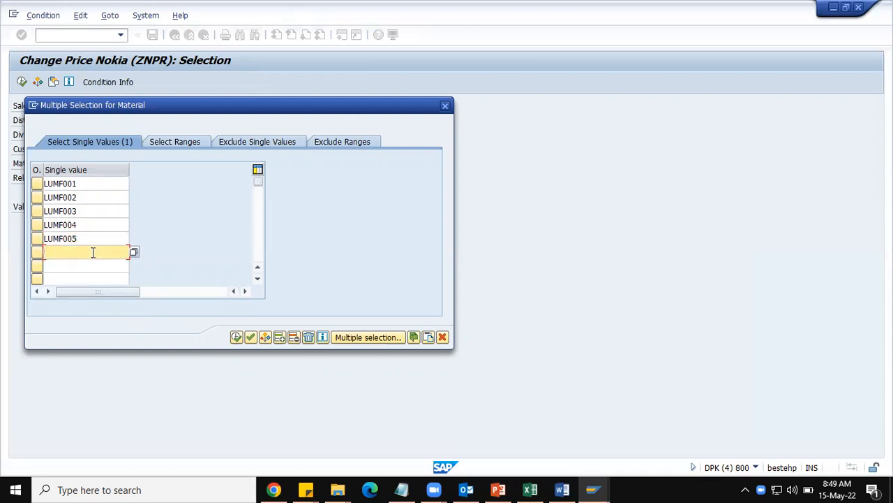
type("LUMF0005")
key("Return")
left_click(237, 338)
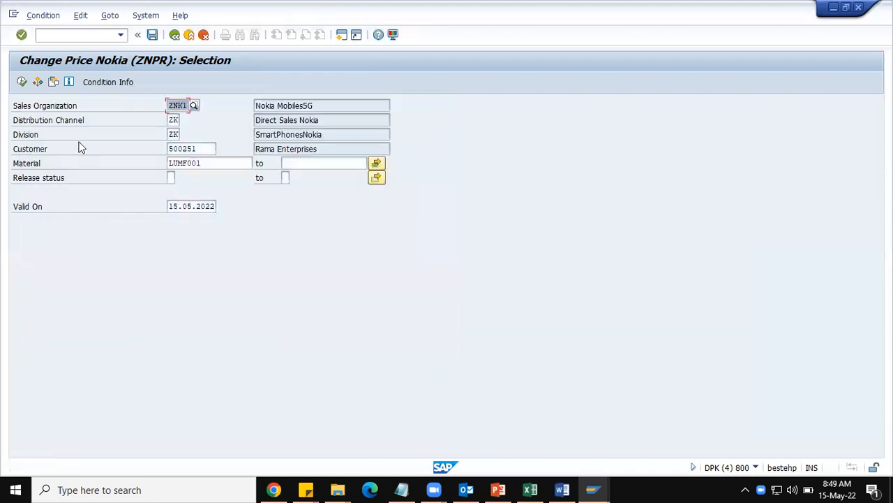
left_click(21, 81)
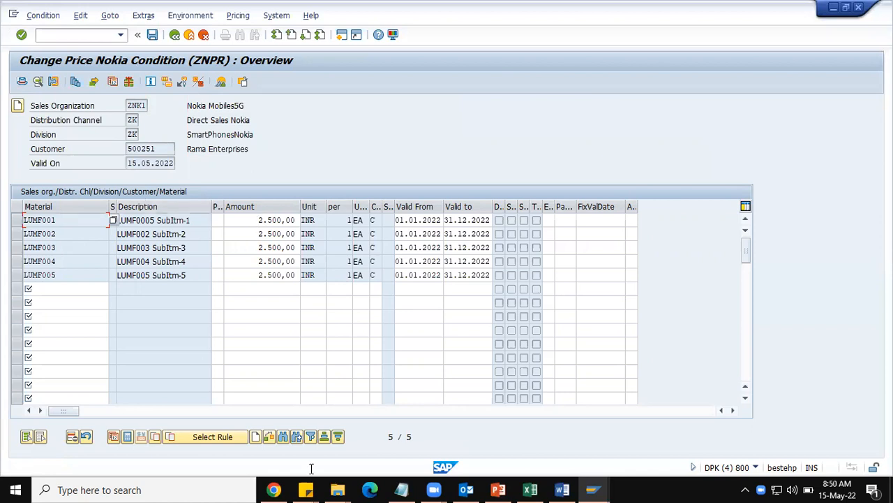
Display sub-item LUMF001's material master from the order, compare its Accounting 1 standard price with its ZNPR price, and return to the order
mouse_move(608, 488)
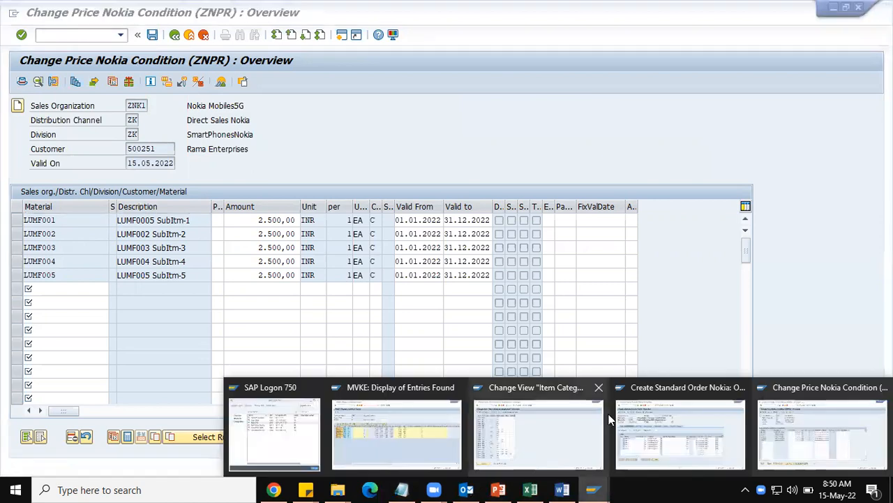
left_click(652, 429)
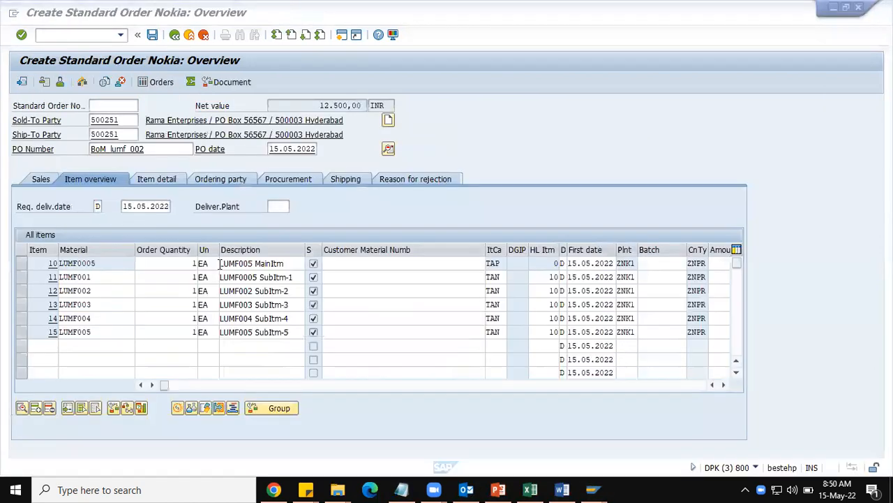
left_click(24, 278)
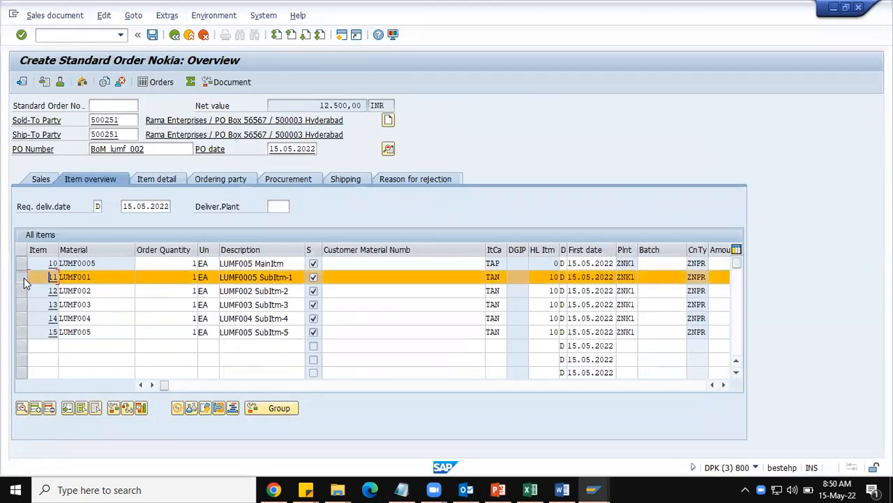
left_click(214, 16)
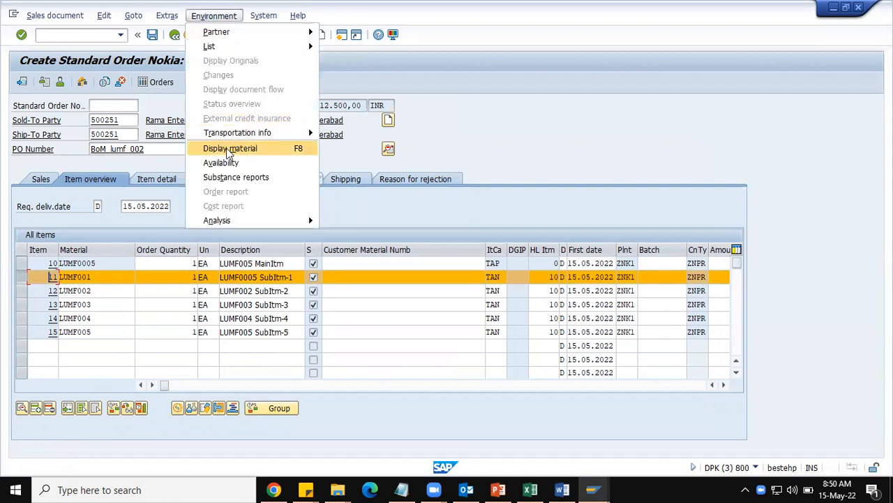
left_click(226, 148)
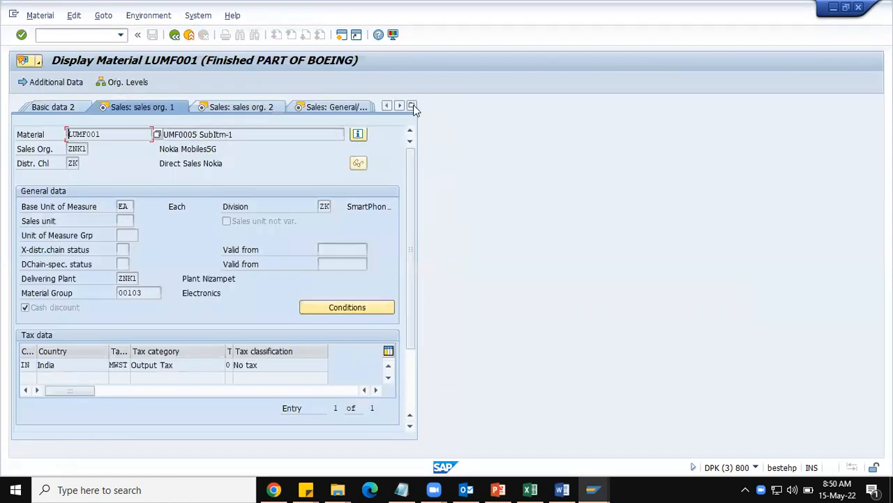
left_click(413, 107)
left_click(456, 281)
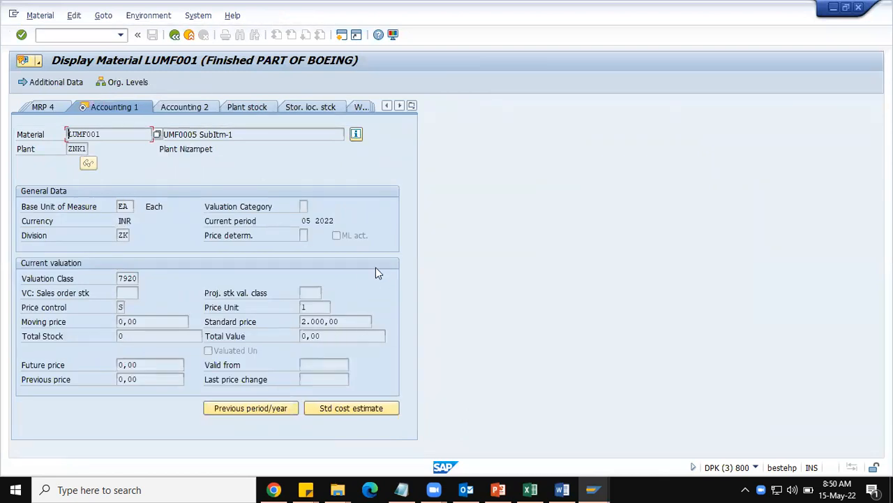
key("alt+Tab")
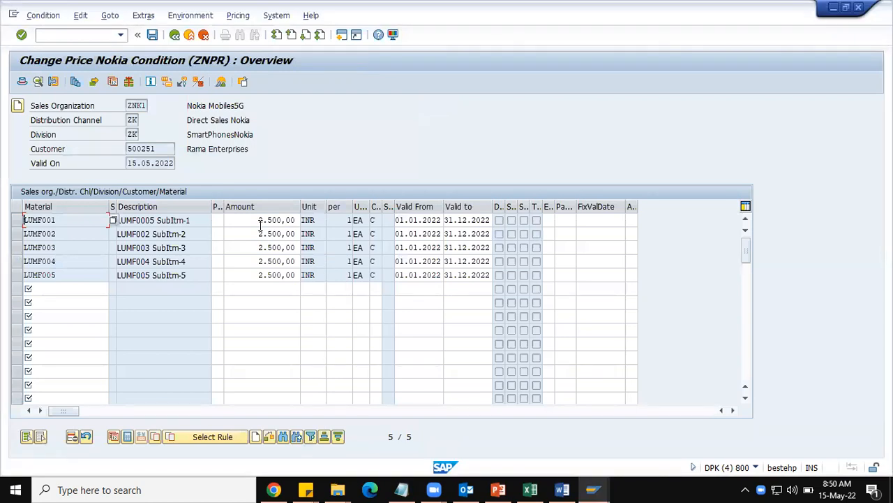
key("alt+Tab")
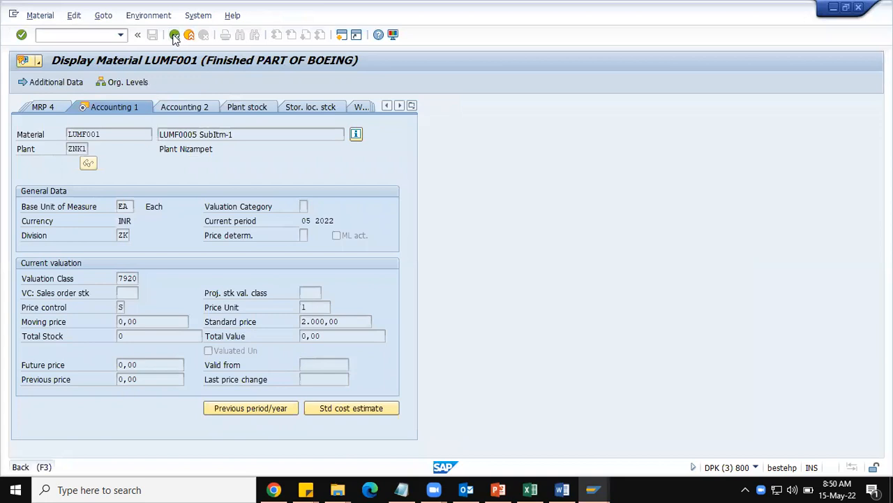
left_click(174, 35)
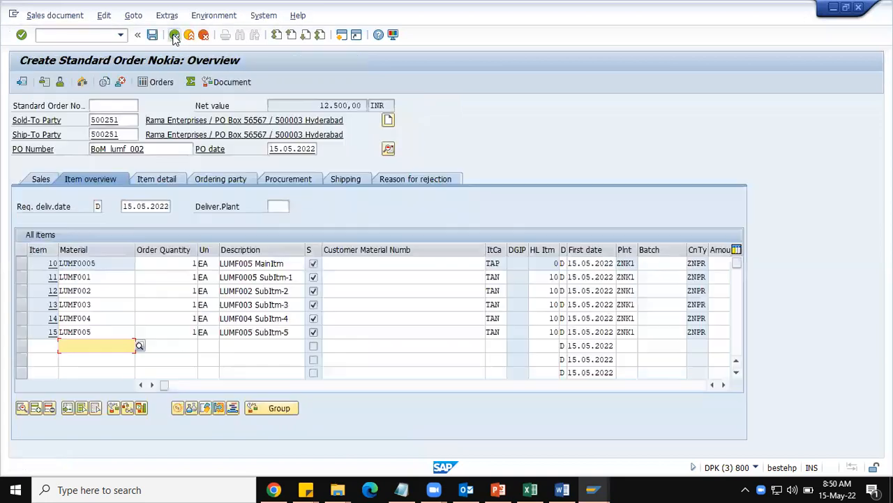
Check the pricing conditions of sub-item LUMF001 in the order, down to its cost and profit margin
left_click(95, 276)
double_click(96, 277)
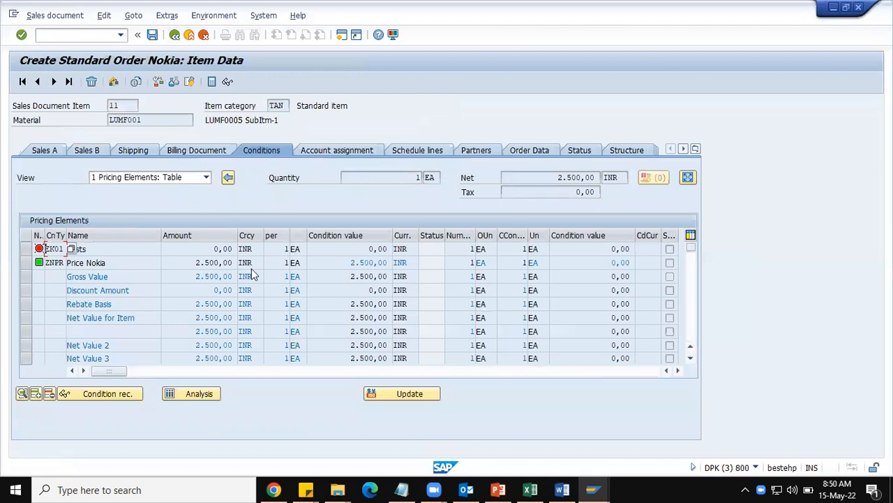
scroll(217, 293, "down", 1)
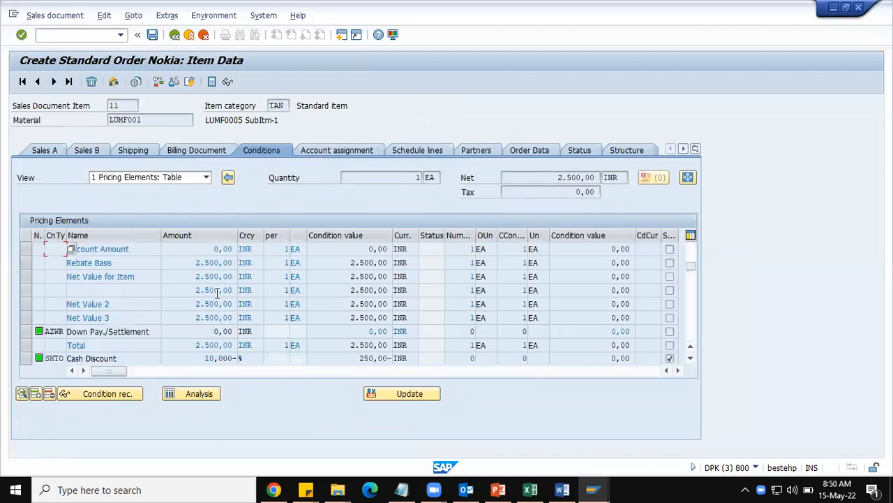
scroll(216, 293, "down", 1)
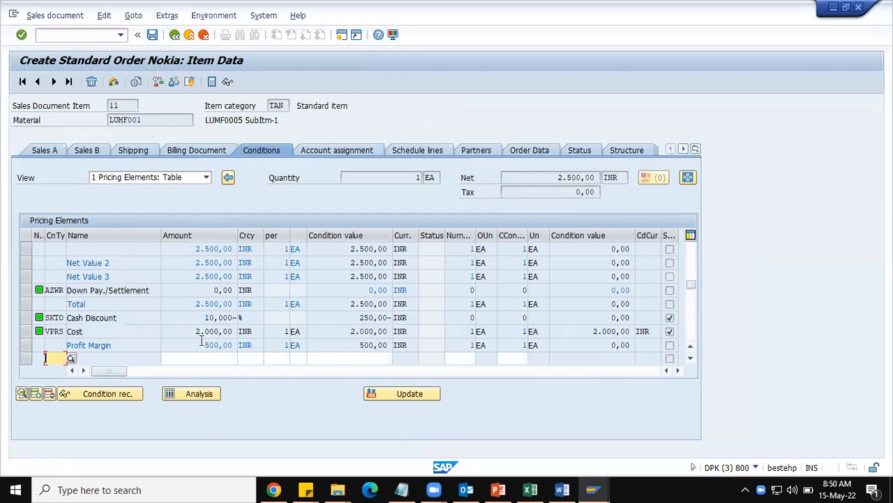
left_click_drag(204, 345, 234, 346)
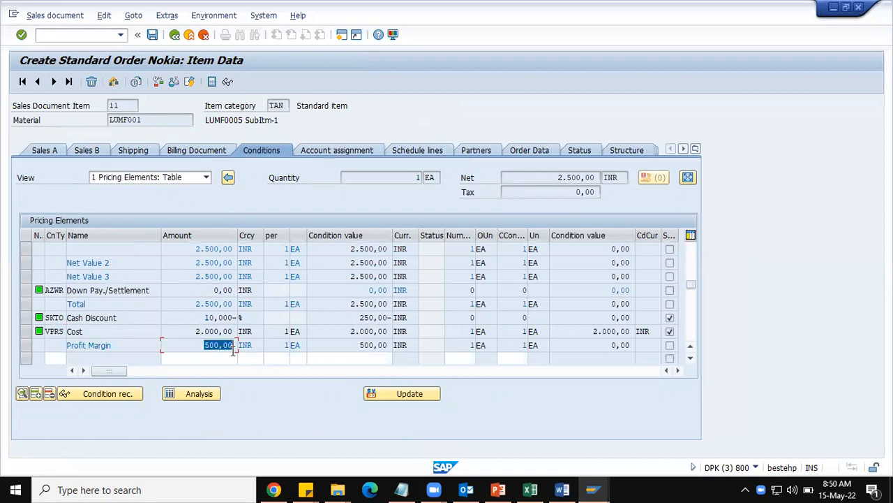
left_click(233, 348)
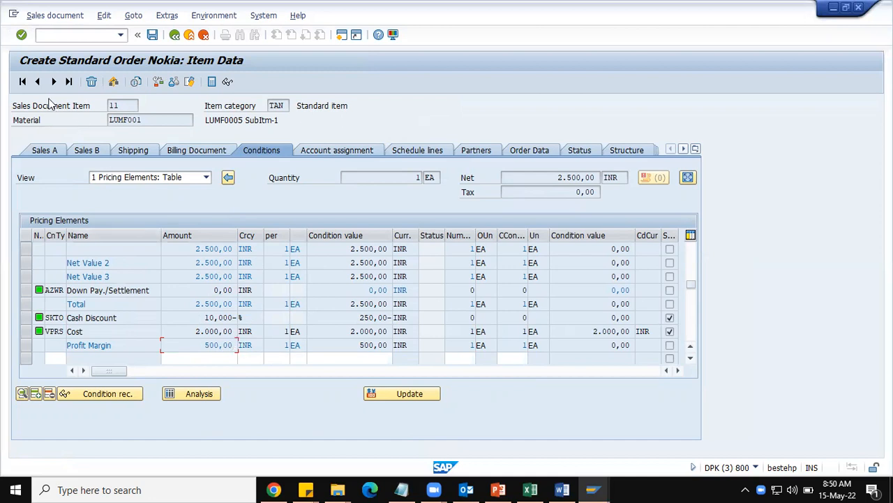
Check the conditions of sub-items LUMF002 to LUMF005, return to the order overview, and compare with the ZNPR condition records
left_click(53, 81)
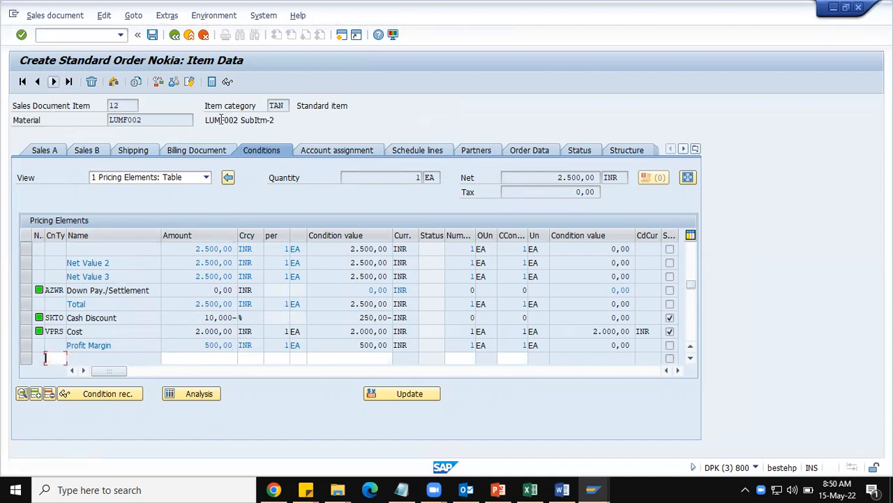
left_click(53, 82)
left_click(53, 81)
left_click(53, 81)
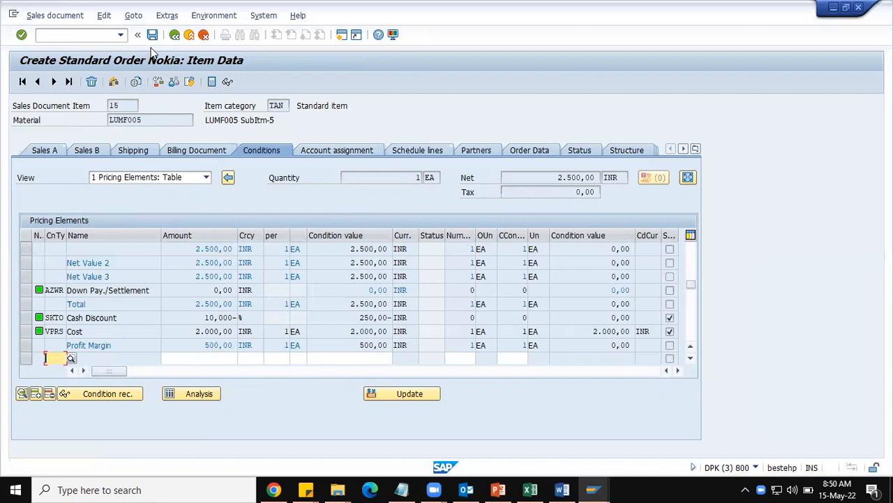
left_click(174, 36)
key("alt+Tab")
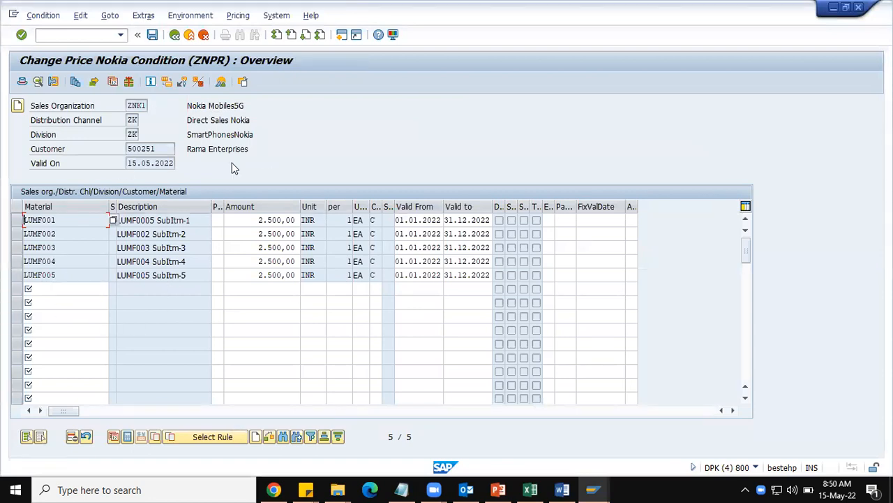
key("alt+Tab")
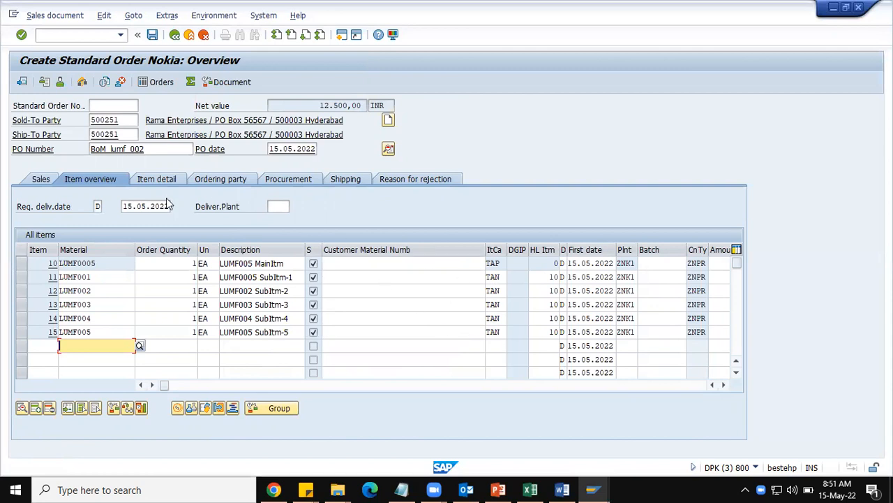
Check the LUMF0005 order's incompletion log and save the order
left_click(103, 15)
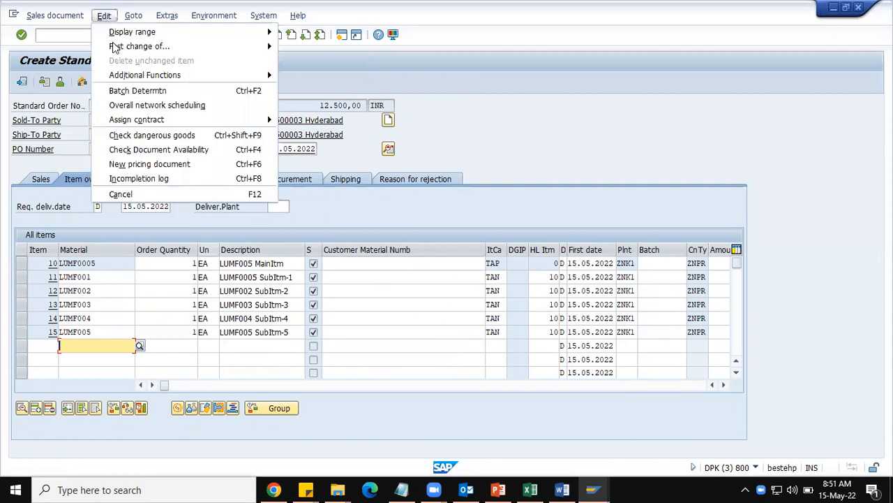
left_click(127, 181)
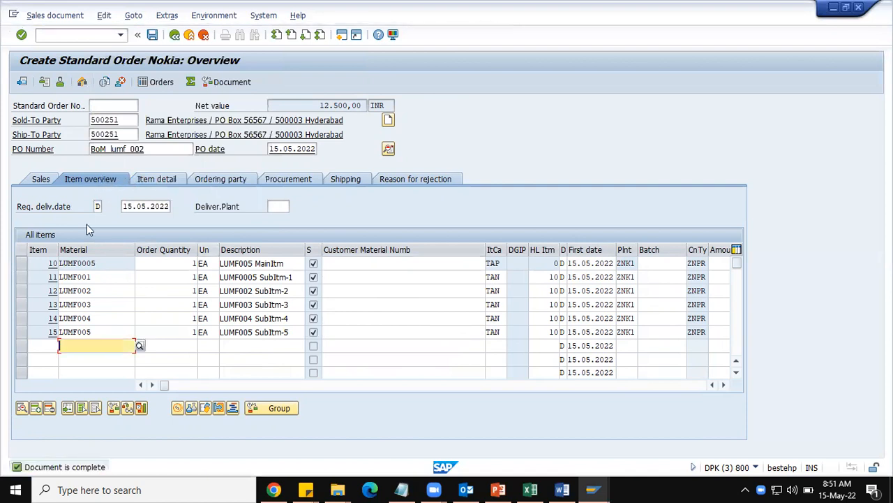
left_click(152, 35)
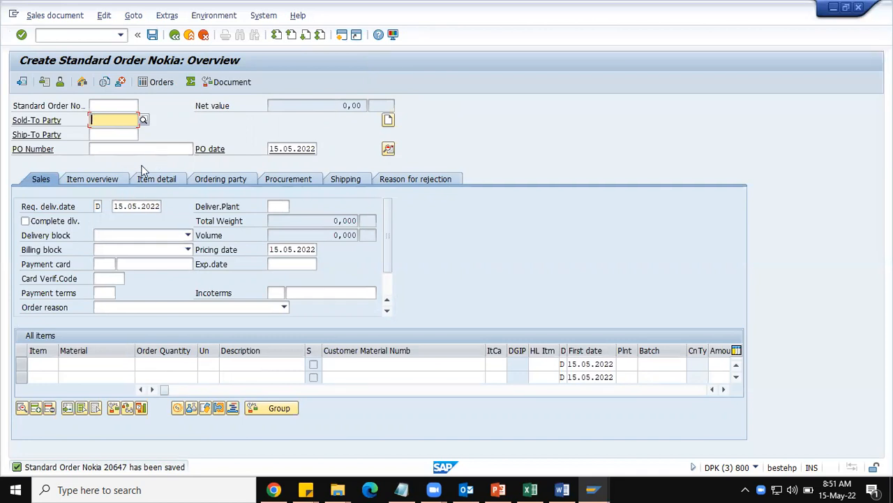
Leave order creation and open item category maintenance with transaction VOV7
left_click(83, 36)
type("/NVA")
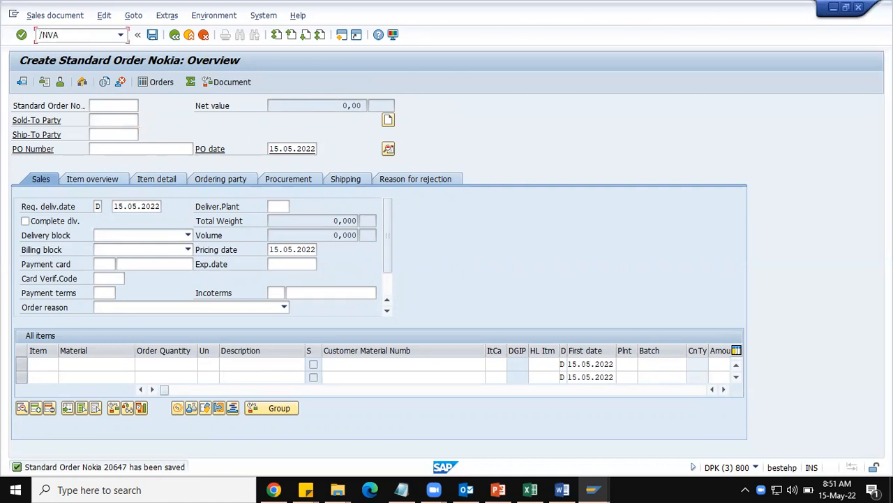
type("V7")
key("Return")
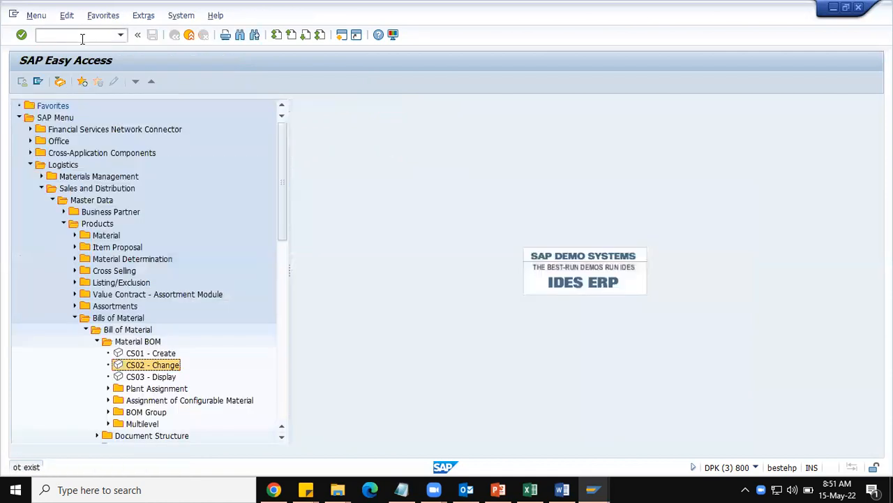
left_click(90, 35)
type("/")
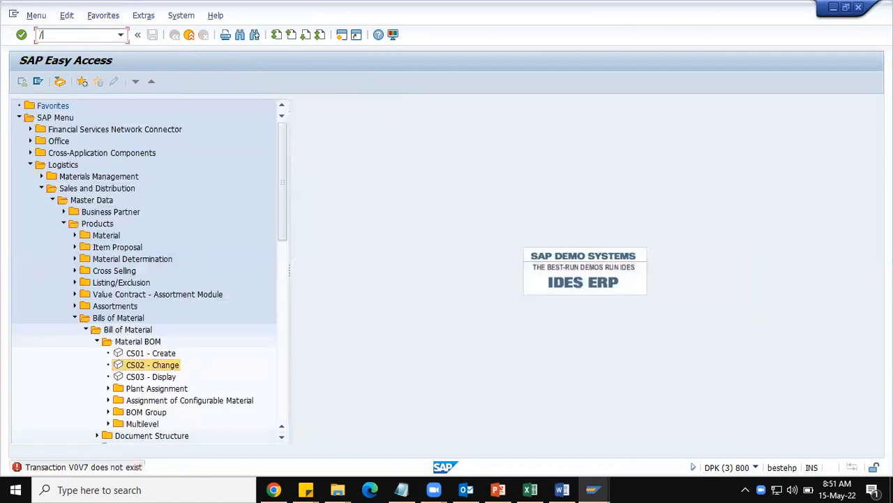
type("NVOV7")
key("Return")
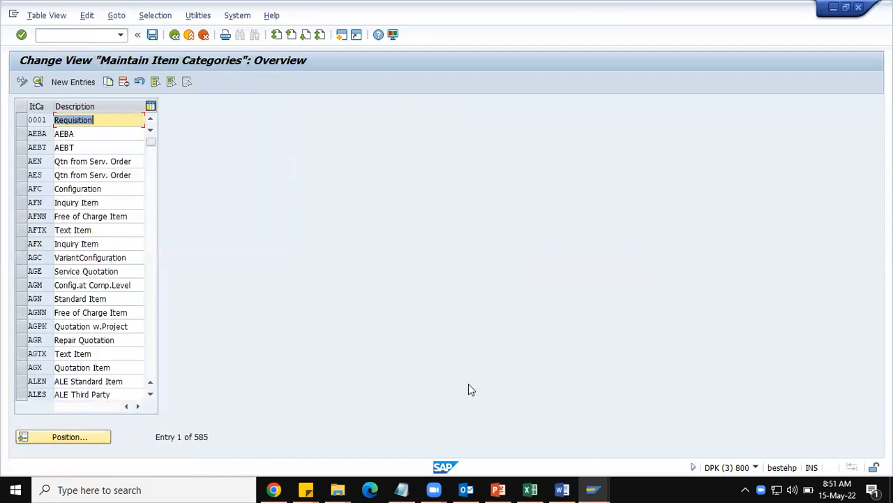
Look up ERLA0005's item category in the SD Notes workbook in Excel, and open the details of item category TAQ in SAP
left_click(531, 490)
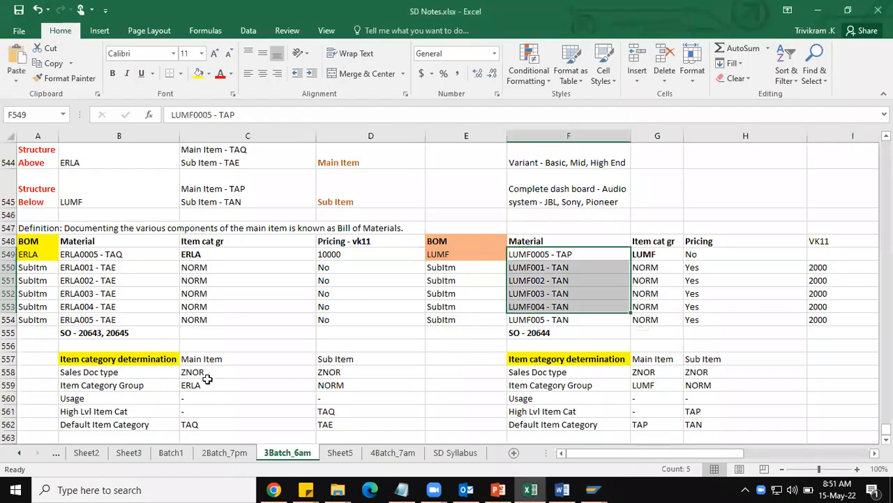
left_click(38, 244)
left_click(115, 256)
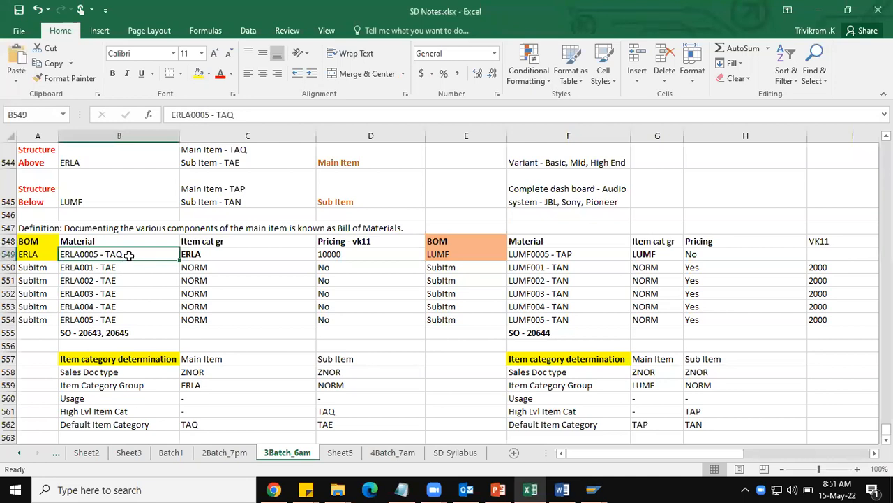
key("alt+Tab")
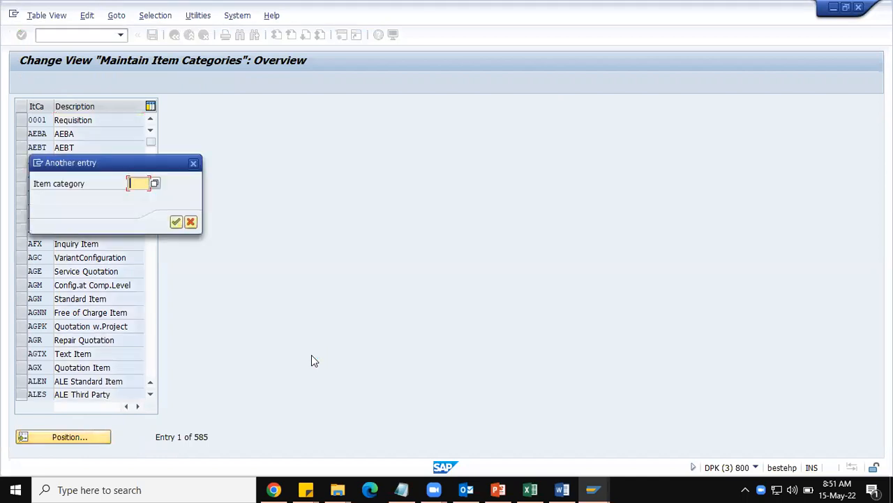
type("TAQ")
key("Return")
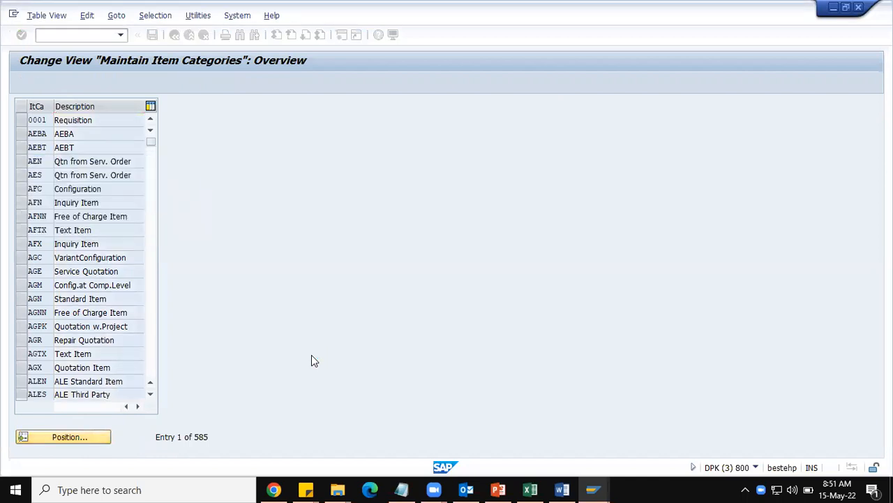
double_click(89, 122)
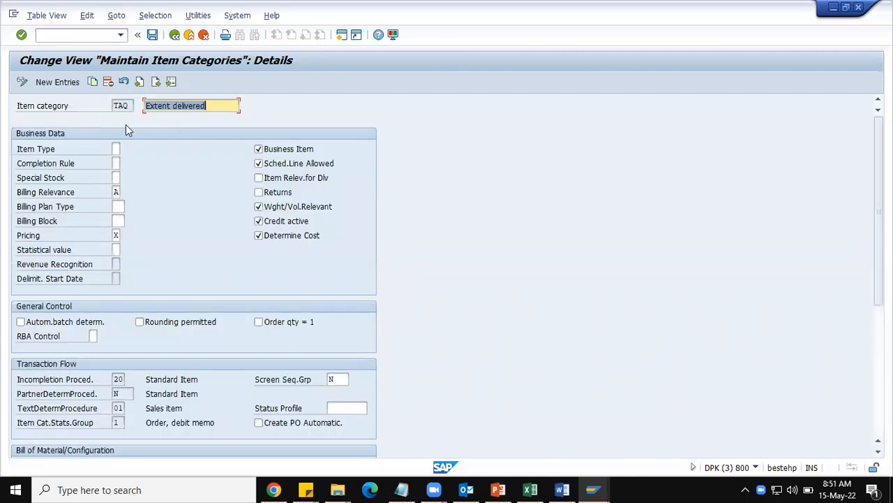
Examine the Billing Relevance and Pricing settings of item category TAQ
left_click(116, 194)
type("A")
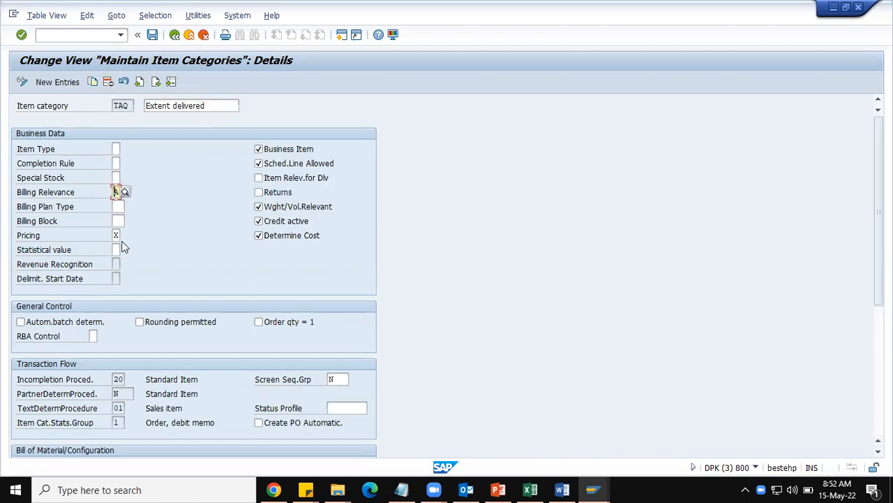
left_click(116, 235)
type("X")
Review the structure scope options for TAQ, close the list without changing the value, and examine the Bill of Material/Configuration settings
scroll(204, 316, "down", 1)
scroll(204, 316, "down", 5)
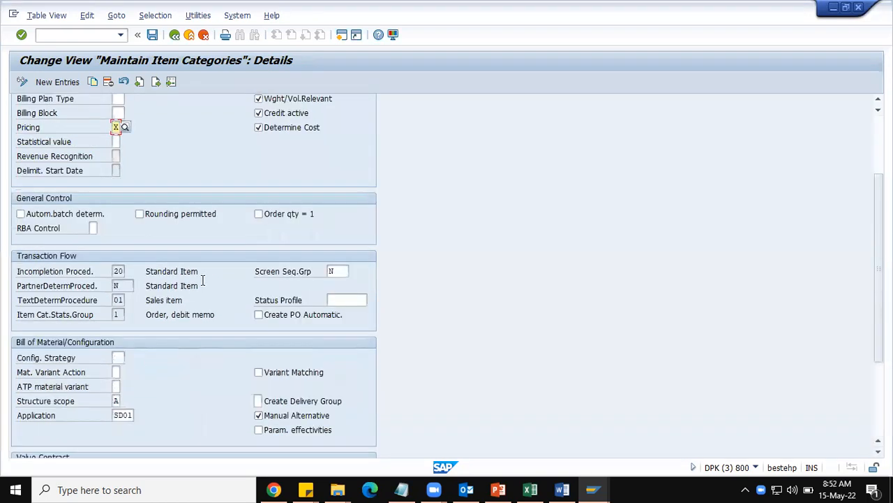
left_click(120, 292)
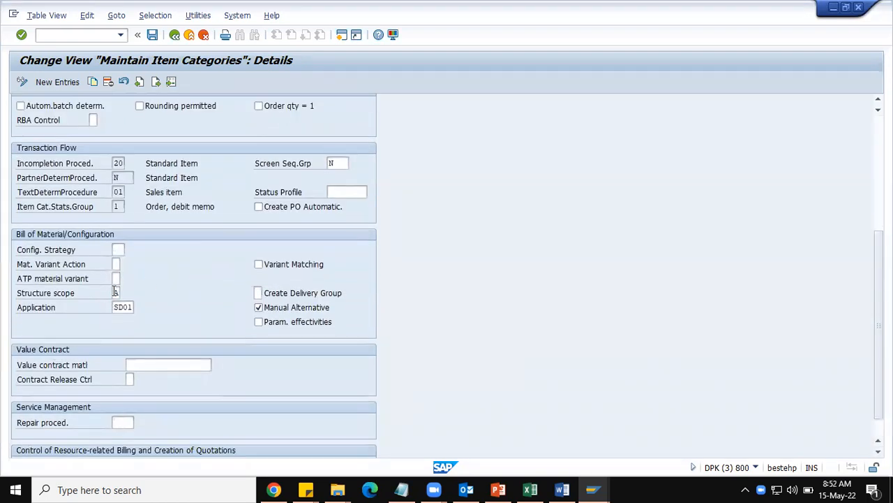
left_click(126, 293)
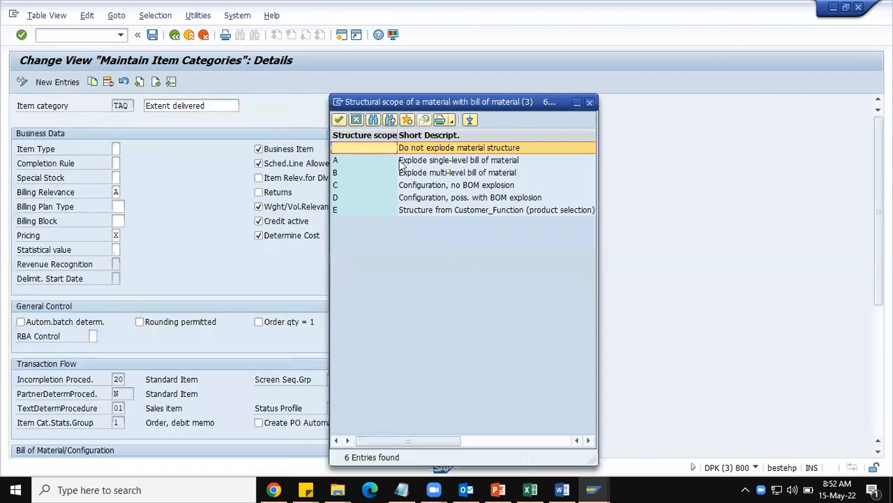
left_click(418, 162)
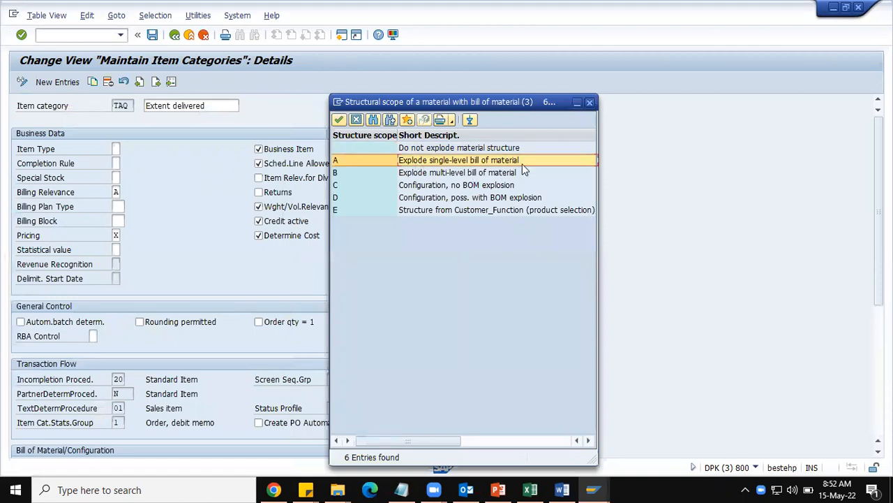
left_click(473, 177)
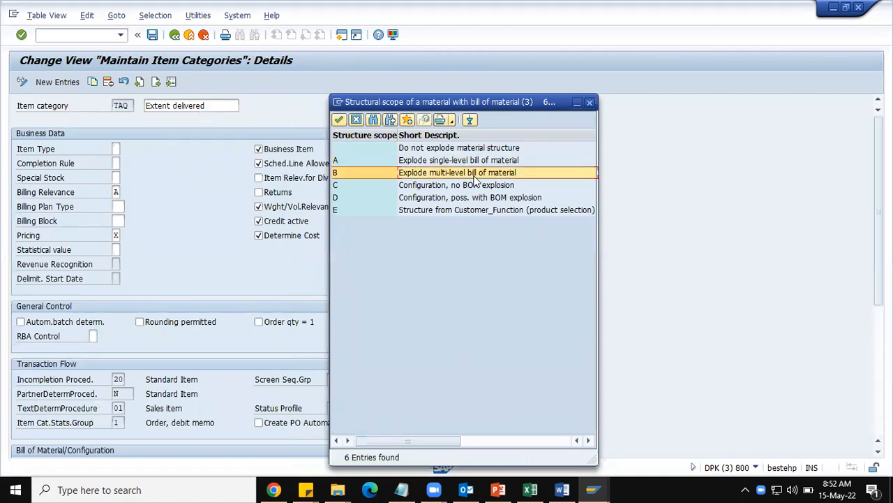
left_click(424, 187)
left_click(428, 209)
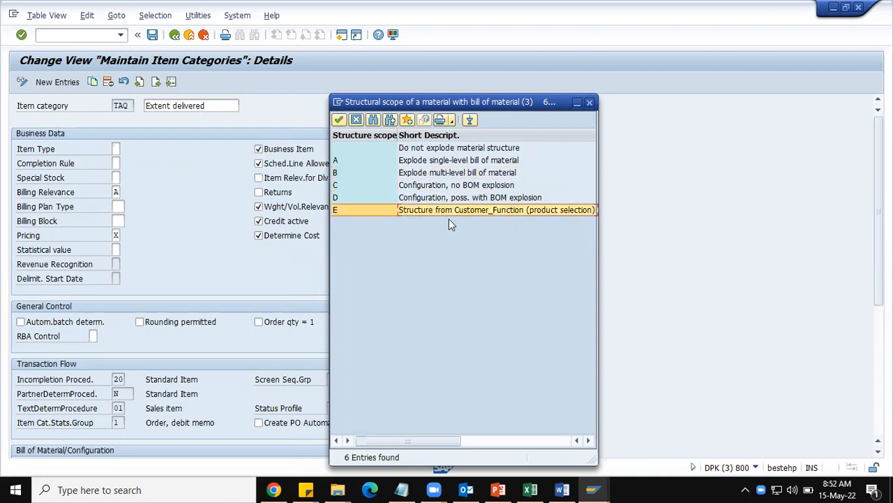
left_click(418, 161)
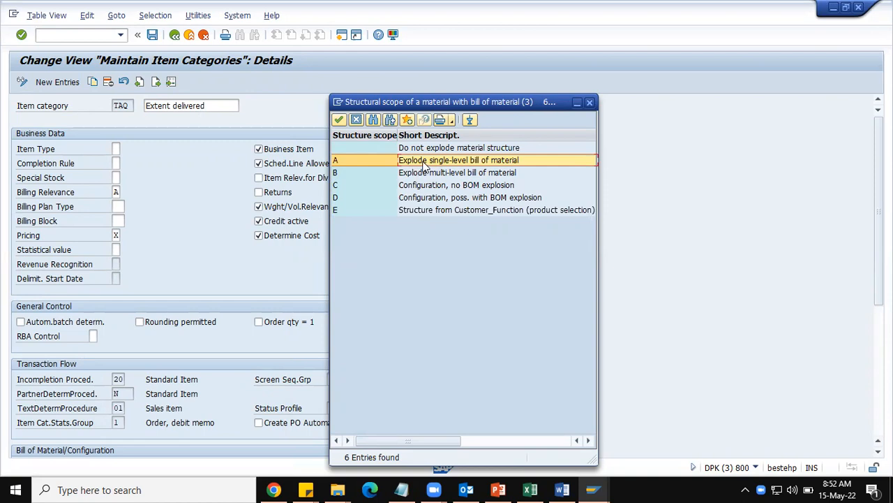
left_click(590, 102)
scroll(500, 133, "down", 3)
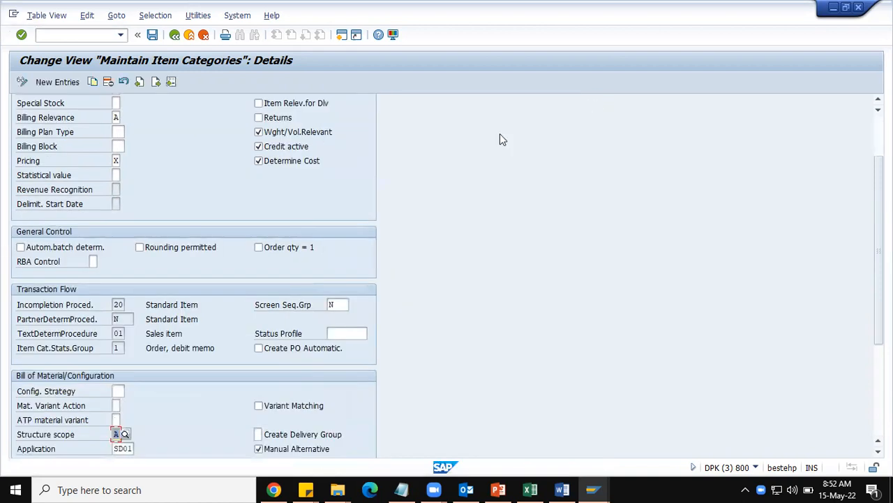
scroll(216, 314, "down", 3)
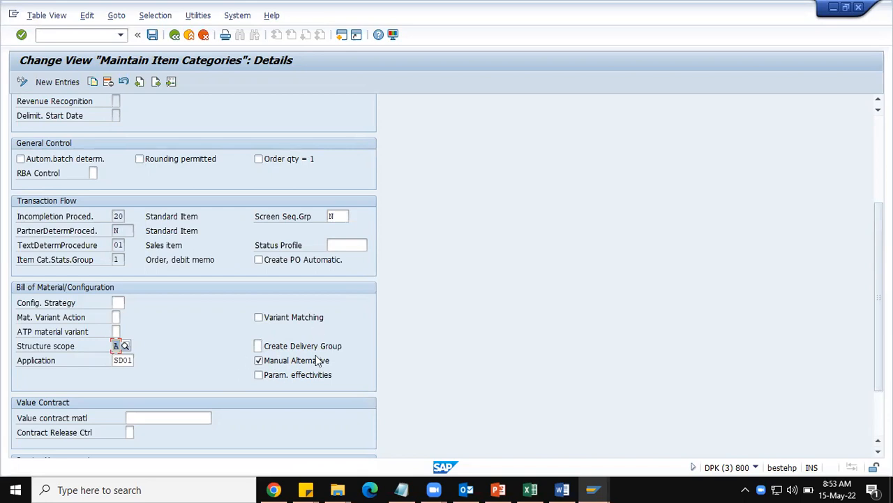
scroll(281, 300, "up", 5)
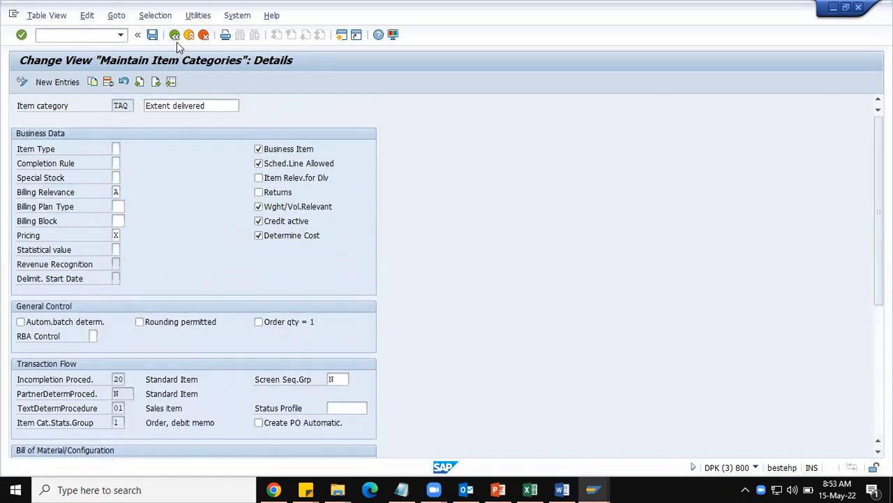
Check ERLA's sub-item category in the SD Notes workbook in Excel, and open the details of item category TAE in SAP
key("alt+Tab")
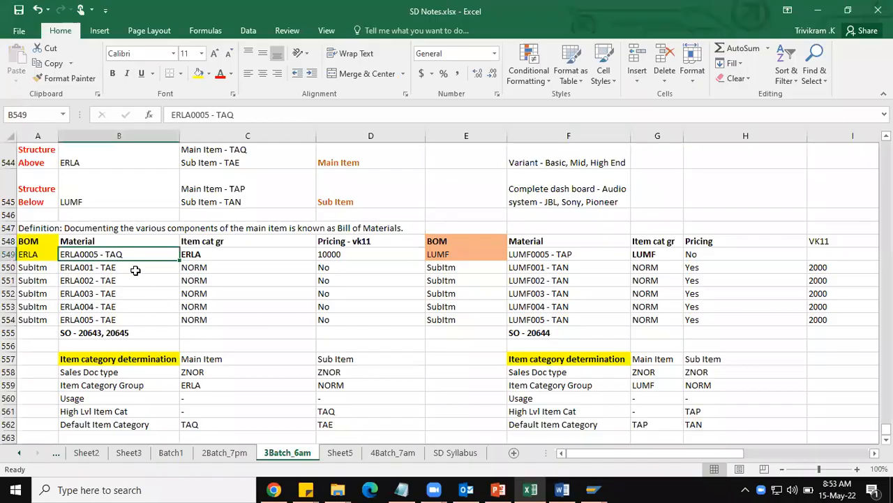
key("alt+Tab")
left_click(175, 34)
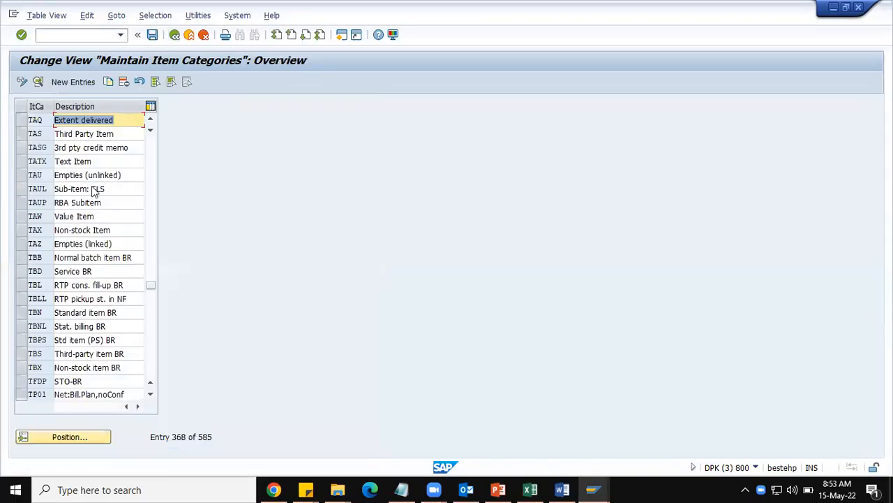
left_click(101, 437)
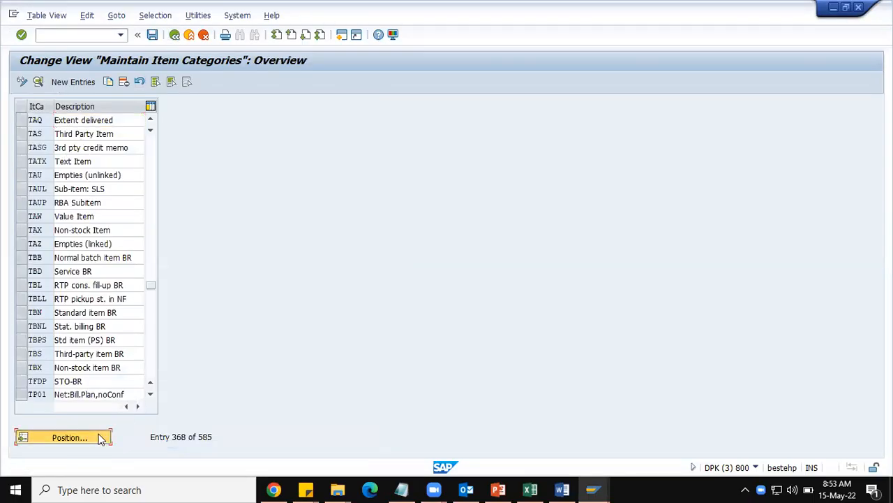
type("TAE")
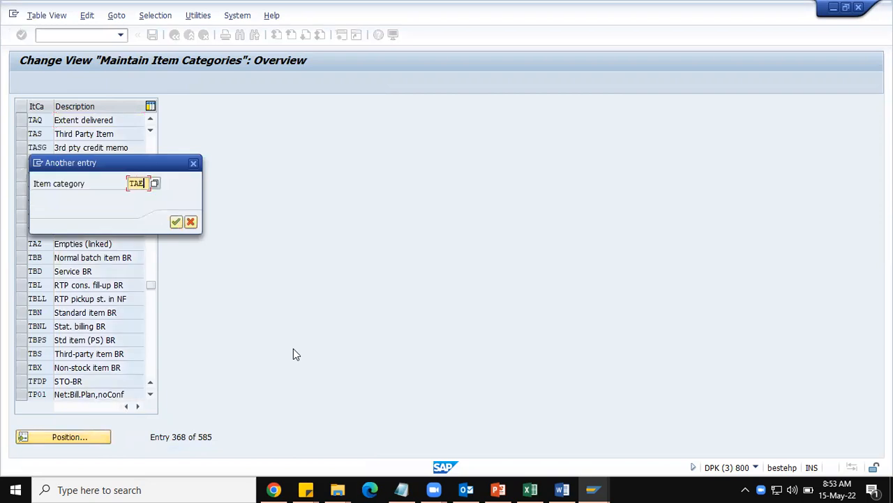
key("Return")
left_click(112, 121)
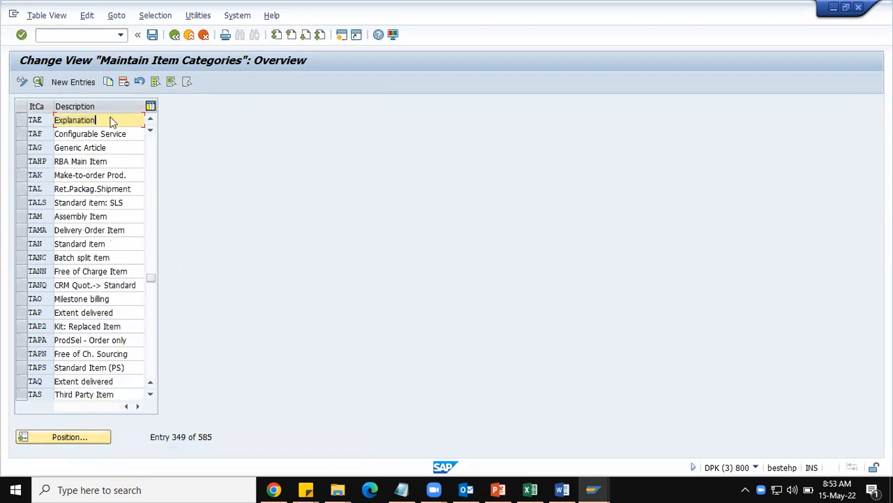
double_click(112, 121)
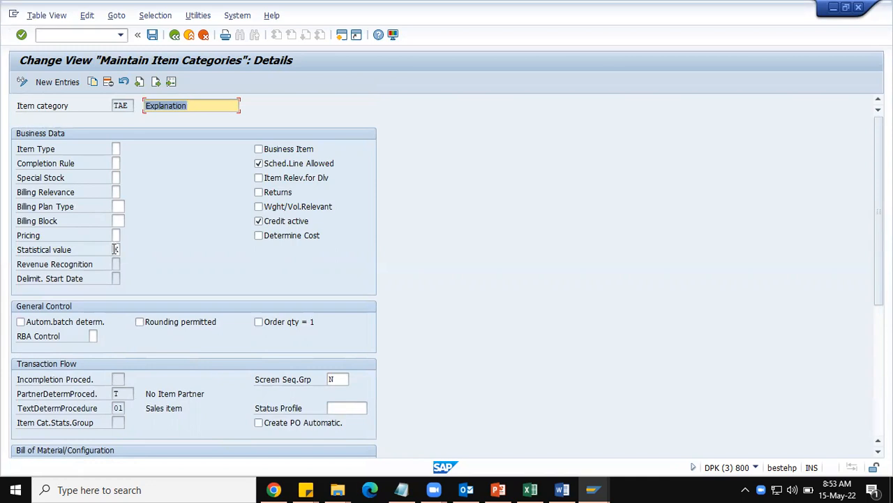
Examine the Business Data and Bill of Material/Configuration settings of item category TAE
scroll(355, 262, "down", 5)
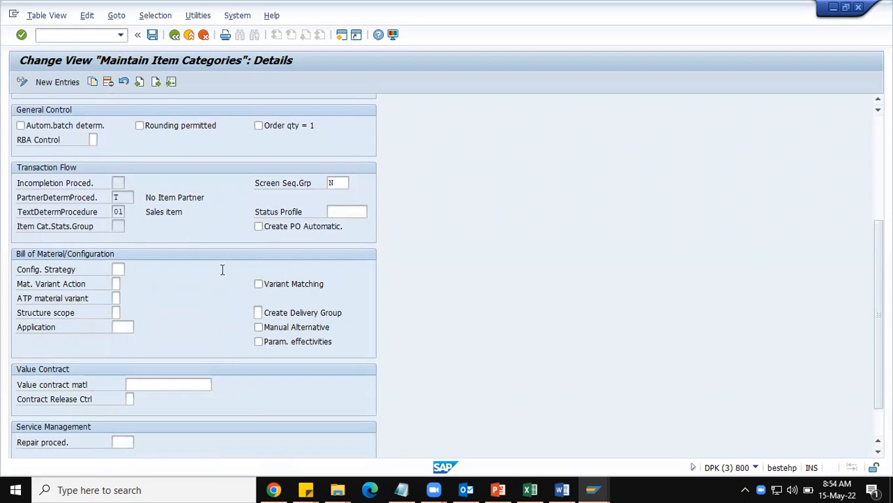
scroll(216, 282, "down", 1)
scroll(226, 289, "up", 2)
scroll(233, 287, "up", 3)
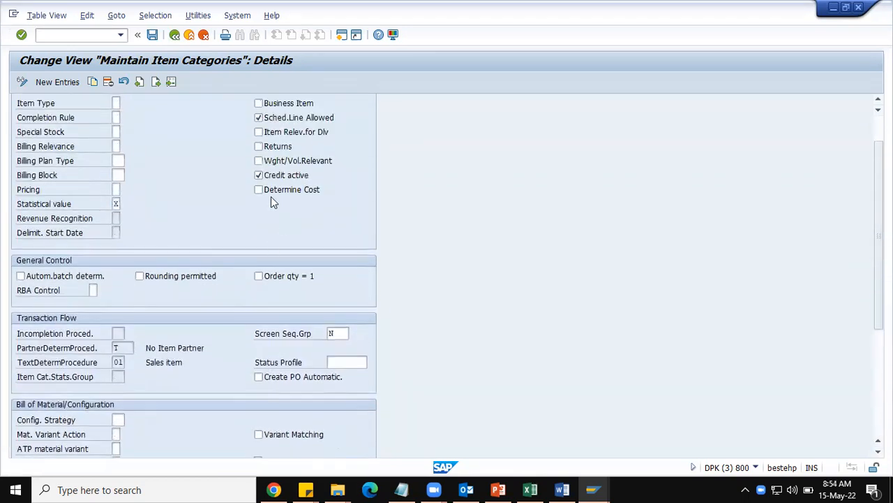
scroll(271, 196, "up", 1)
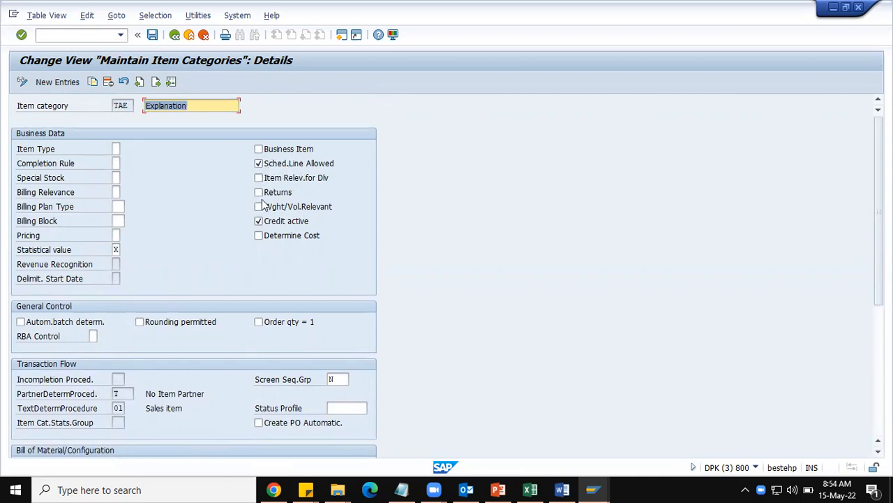
double_click(119, 105)
Return to the item category overview and open the details of item category TAP
left_click(178, 35)
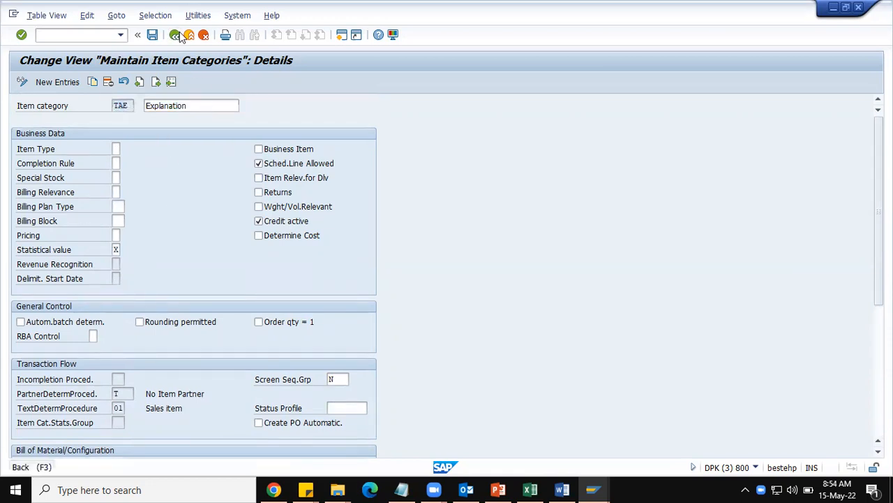
left_click(79, 436)
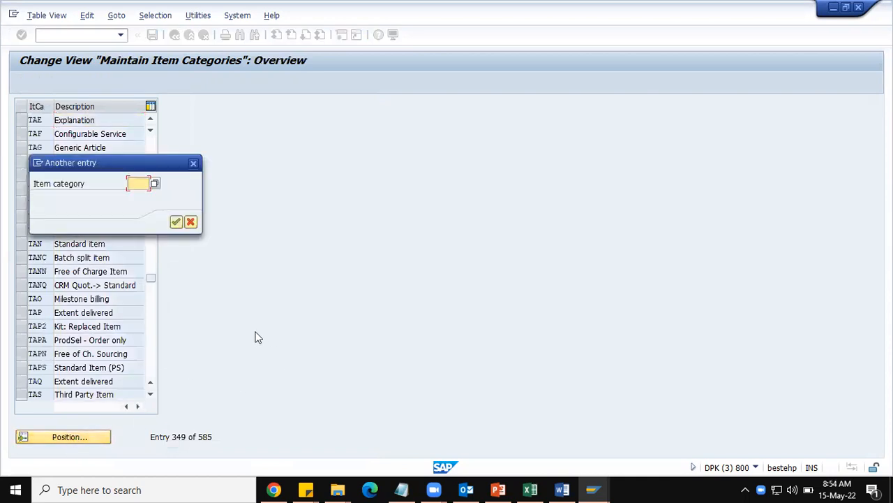
left_click(190, 221)
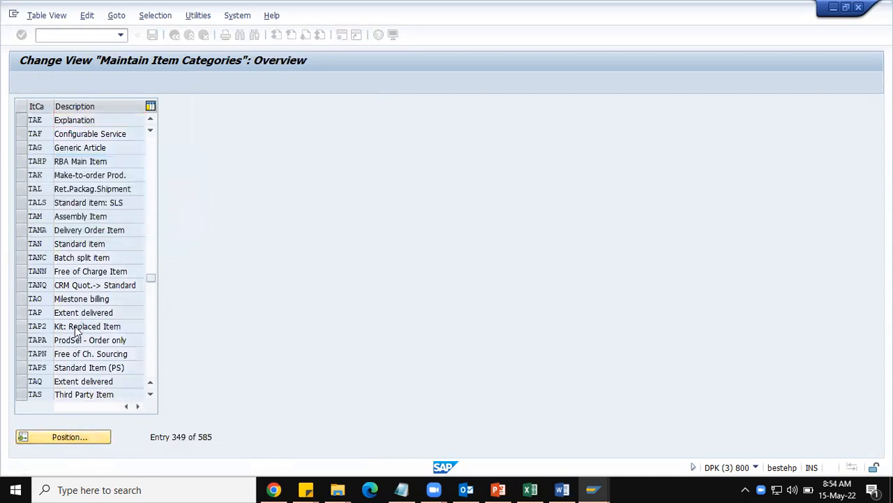
left_click(20, 314)
left_click(39, 83)
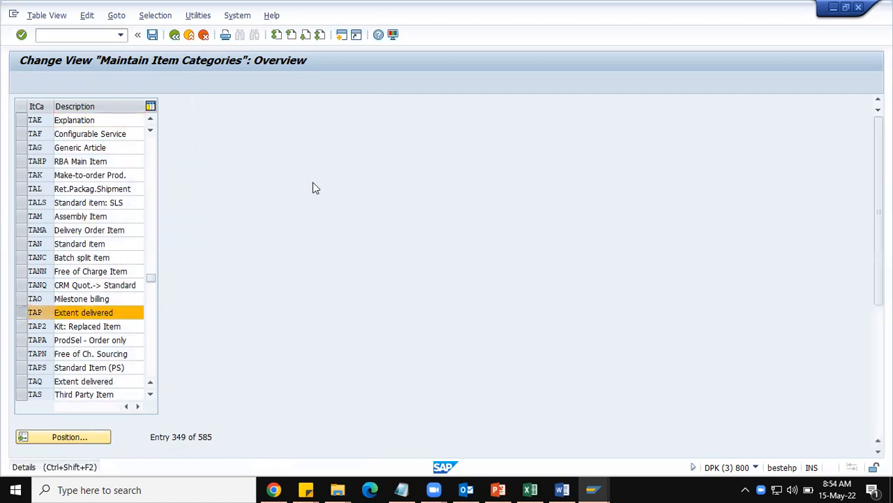
Check TAP's Billing Relevance setting and look up the item category of sub-item LUMF001 in the SD Notes workbook in Excel
left_click(115, 192)
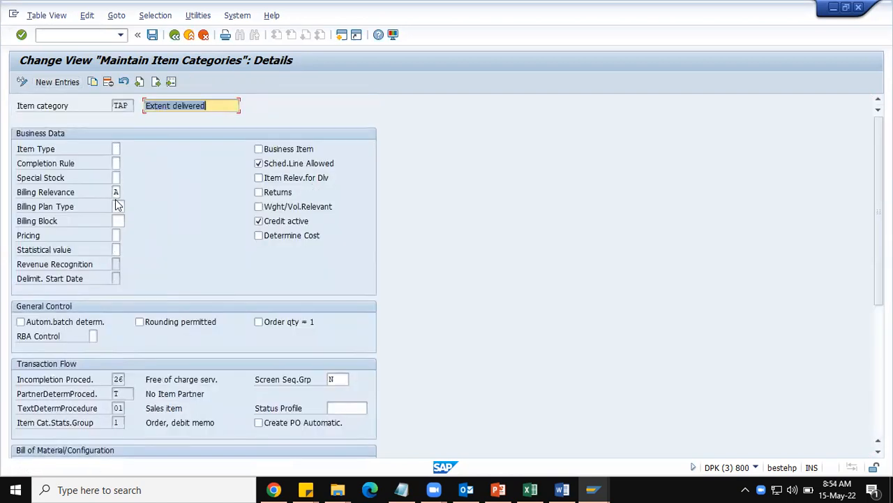
type("A")
key("alt+Tab")
left_click(573, 280)
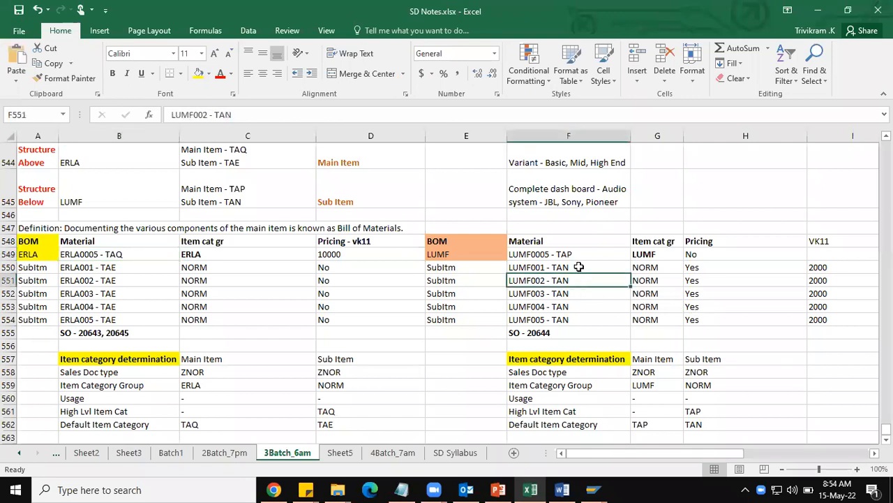
left_click(580, 267)
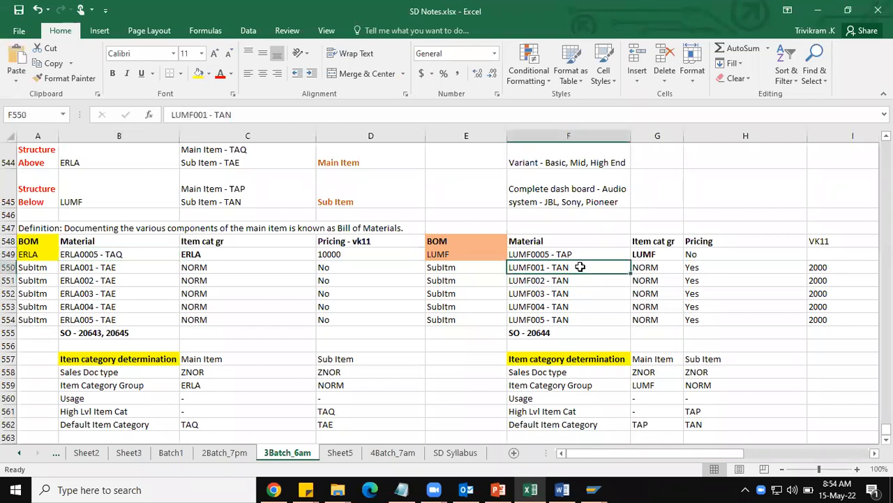
key("alt+Tab")
Review the Create Delivery Group options for TAP in SAP and choose X, Form delivery group with one delivery date
scroll(230, 216, "down", 5)
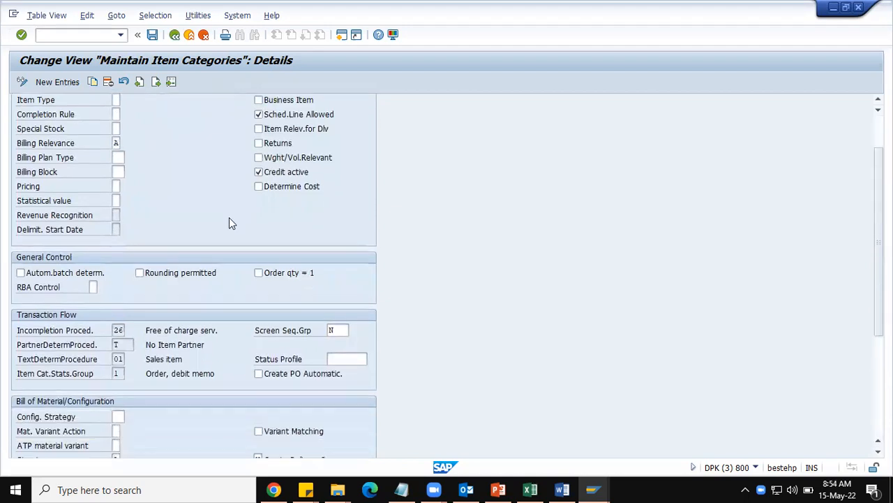
scroll(231, 214, "down", 4)
scroll(305, 283, "down", 2)
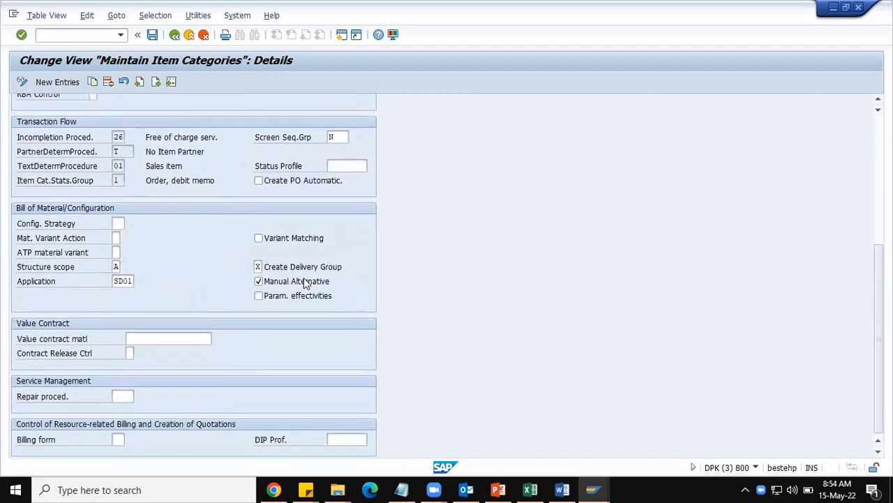
left_click(259, 267)
left_click(268, 268)
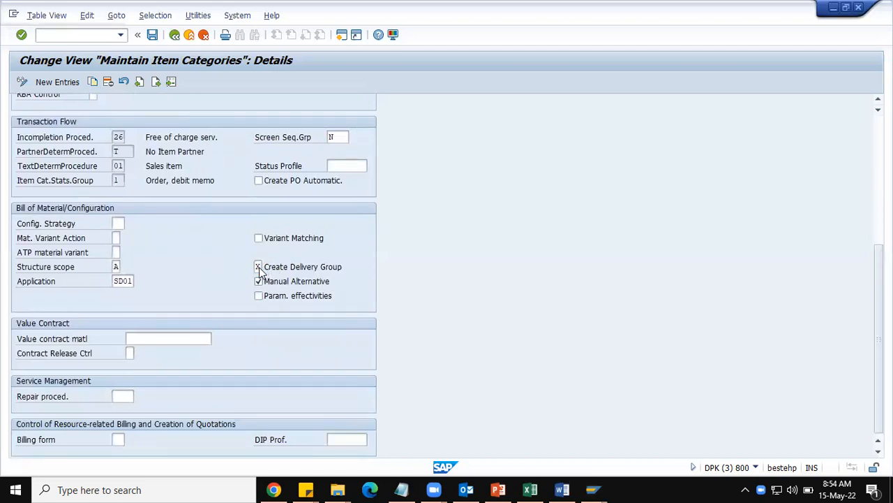
left_click_drag(159, 102, 540, 121)
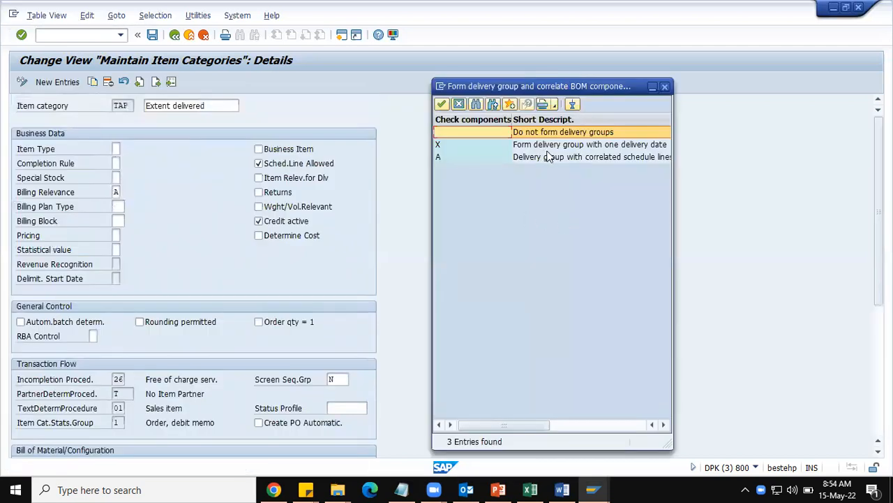
double_click(655, 142)
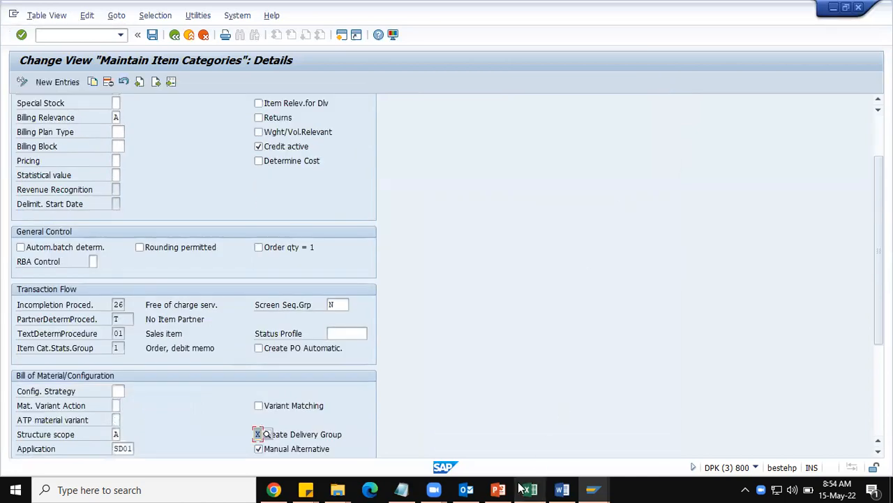
Switch to the BOM presentation in PowerPoint and read the Create Delivery Group explanation on slide 2 in slide show view
left_click(498, 489)
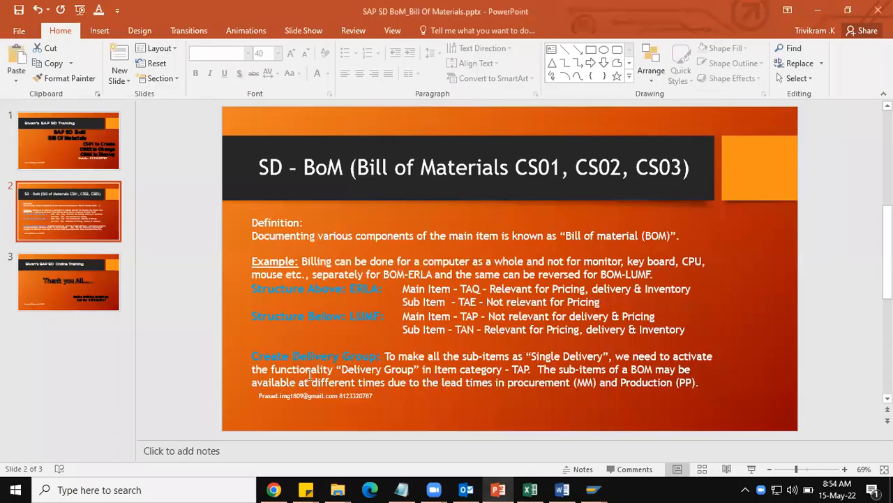
left_click(752, 469)
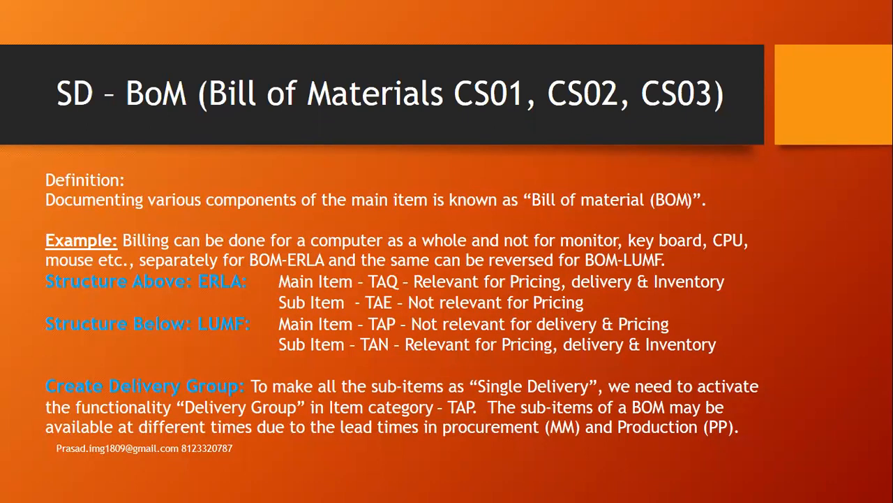
key("Escape")
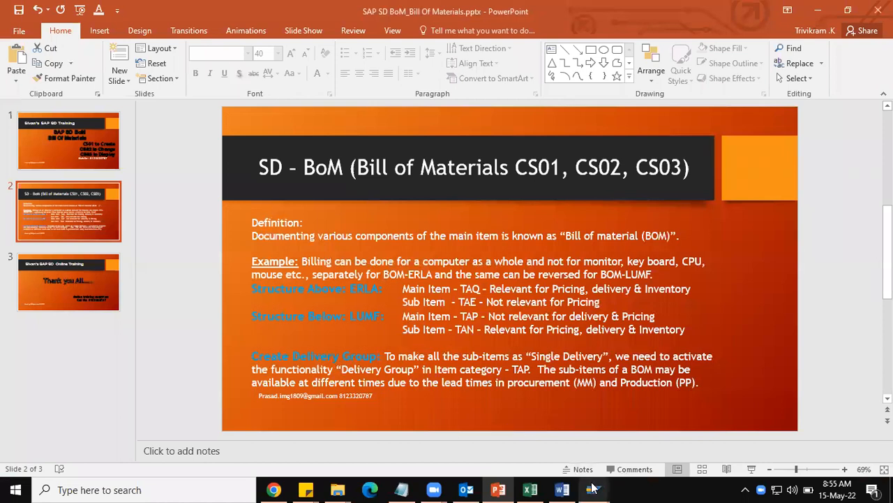
Return to TAP's details in SAP and examine its Create Delivery Group and Business Data settings
mouse_move(593, 488)
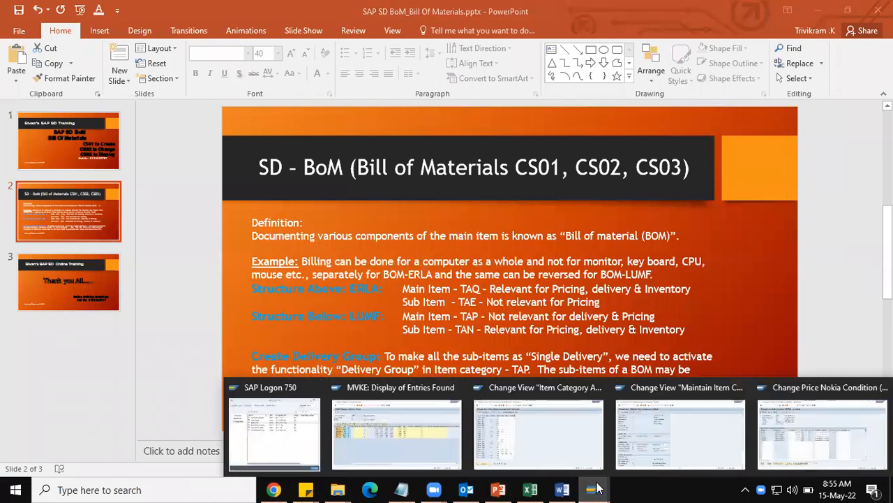
left_click(523, 444)
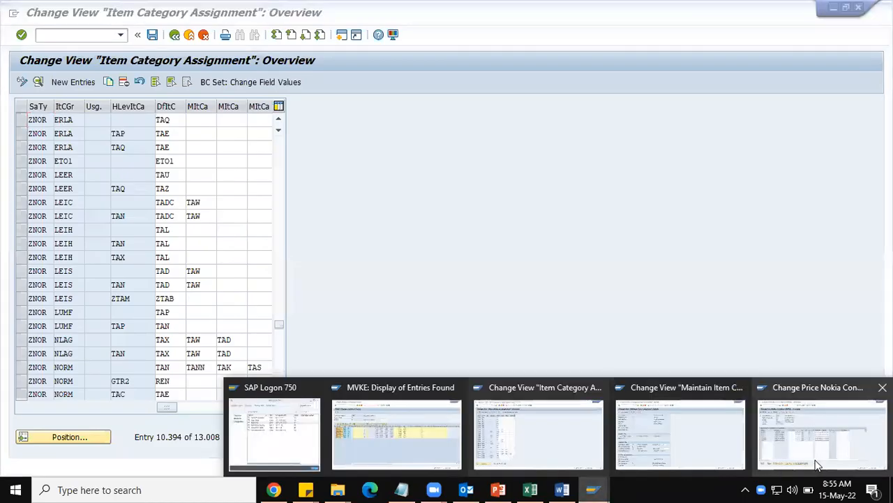
left_click(717, 446)
scroll(312, 368, "down", 2)
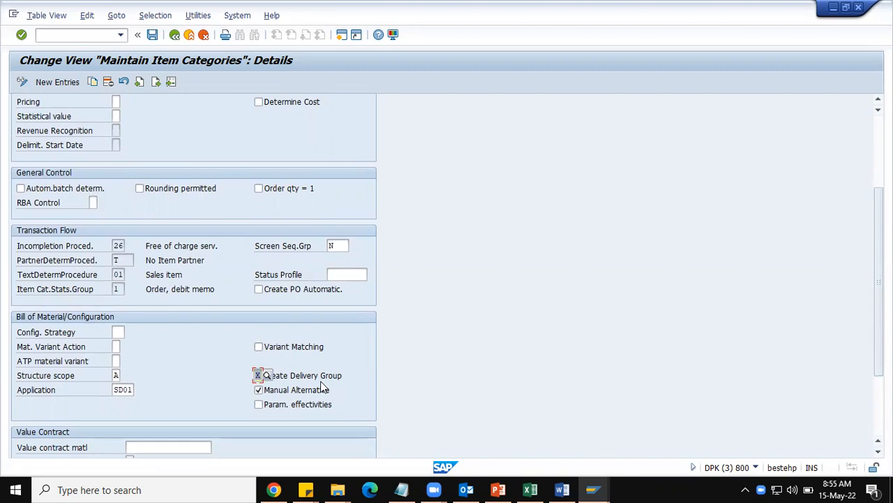
scroll(332, 310, "up", 4)
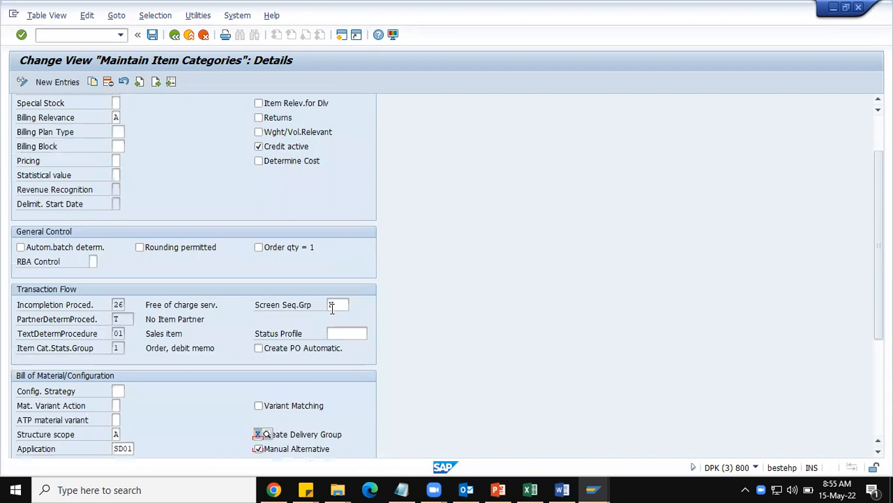
scroll(333, 312, "up", 1)
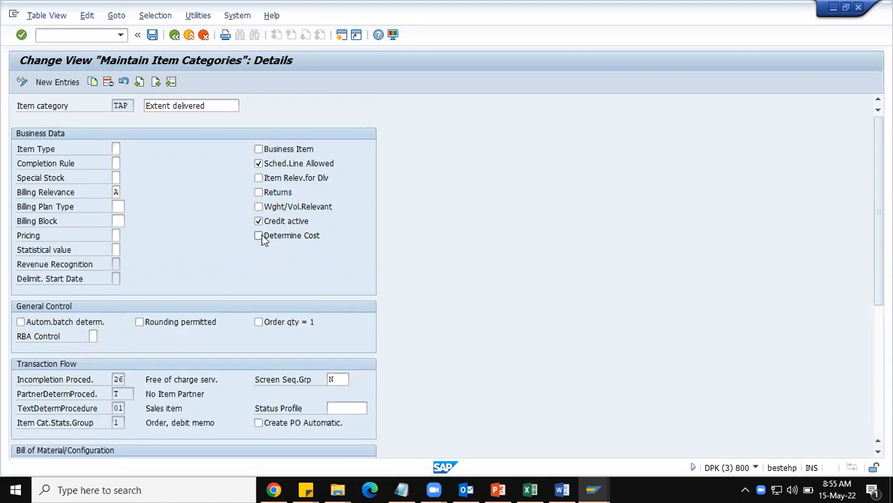
scroll(262, 236, "down", 5)
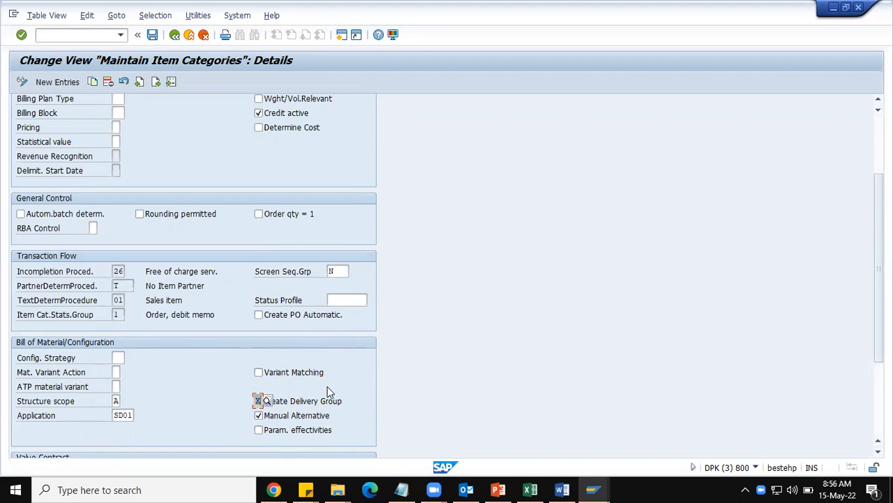
left_click(286, 405)
scroll(313, 237, "up", 5)
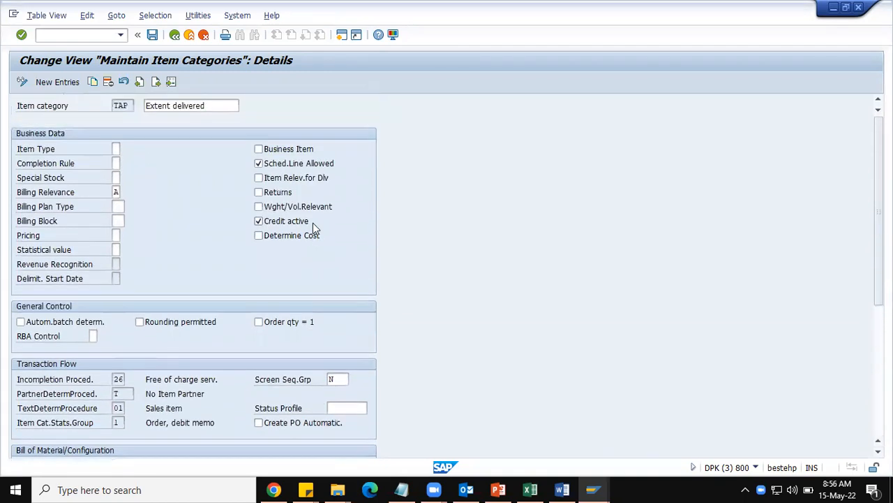
scroll(313, 223, "down", 5)
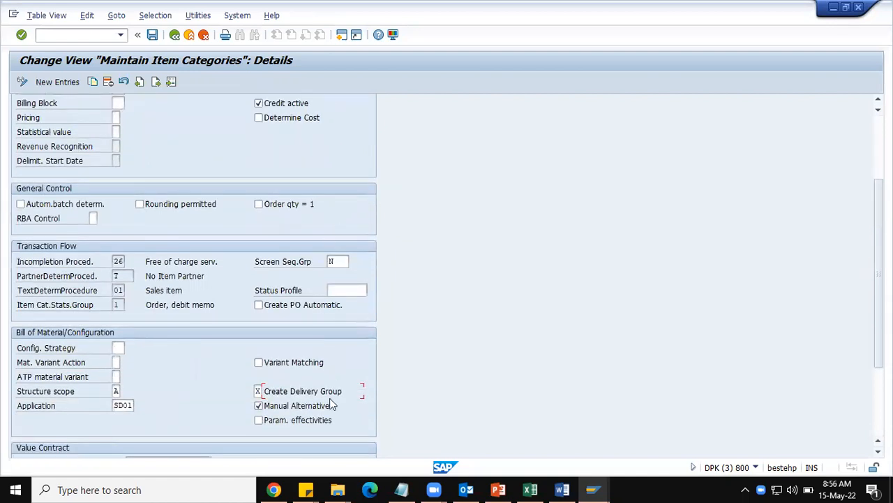
scroll(231, 202, "up", 5)
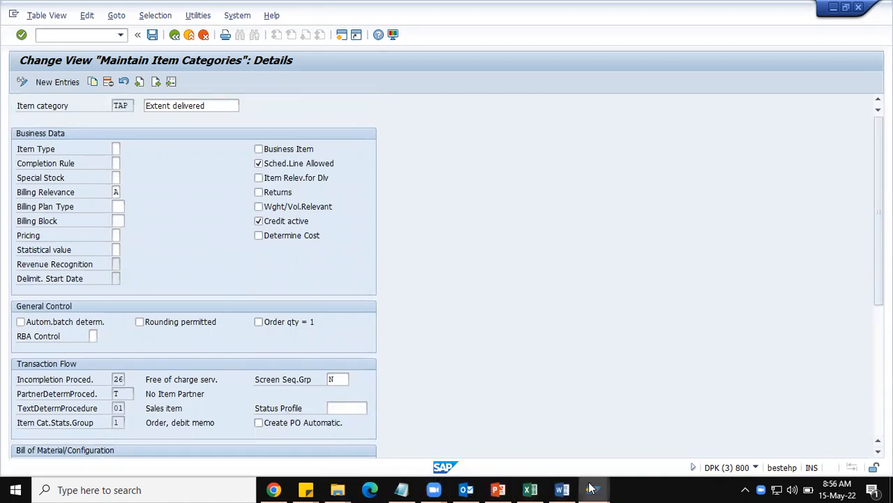
In the Item Category Assignment overview, find sales document type ZNOR with item category group NORM and check the higher-level TAP entry's default category
mouse_move(591, 487)
left_click(534, 424)
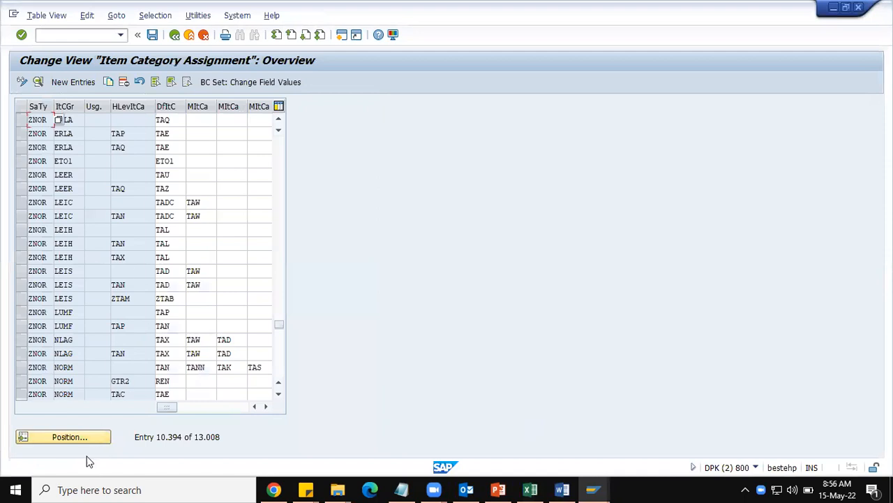
left_click(84, 438)
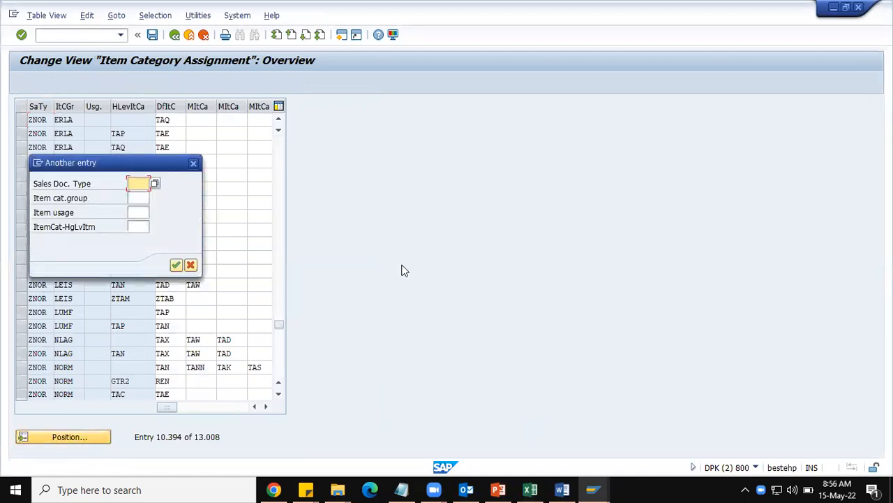
type("ZNOR")
key("Tab")
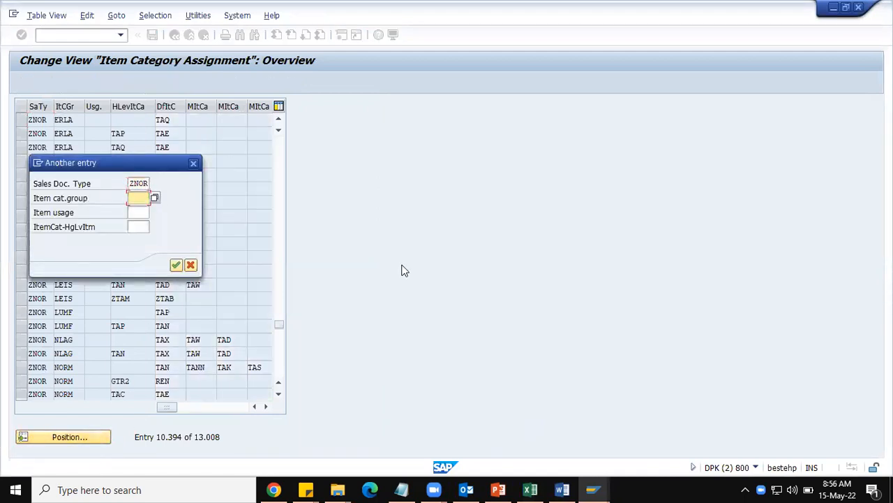
type("NORM")
key("Return")
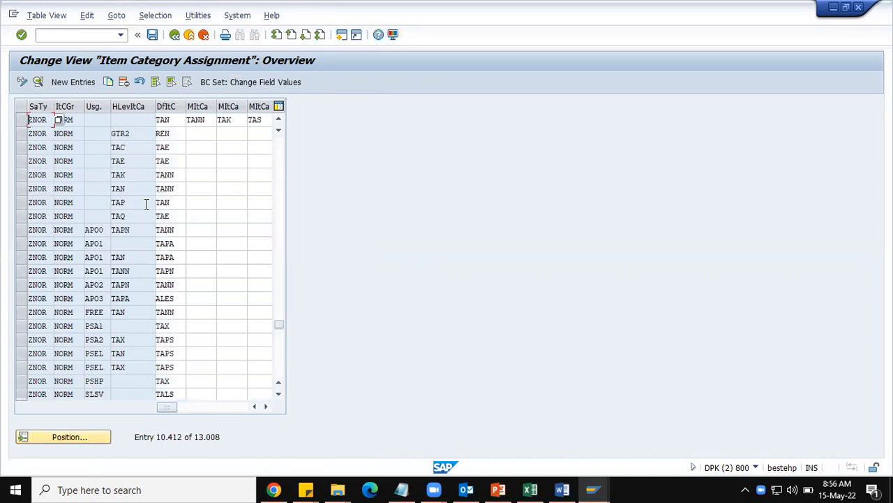
left_click(21, 202)
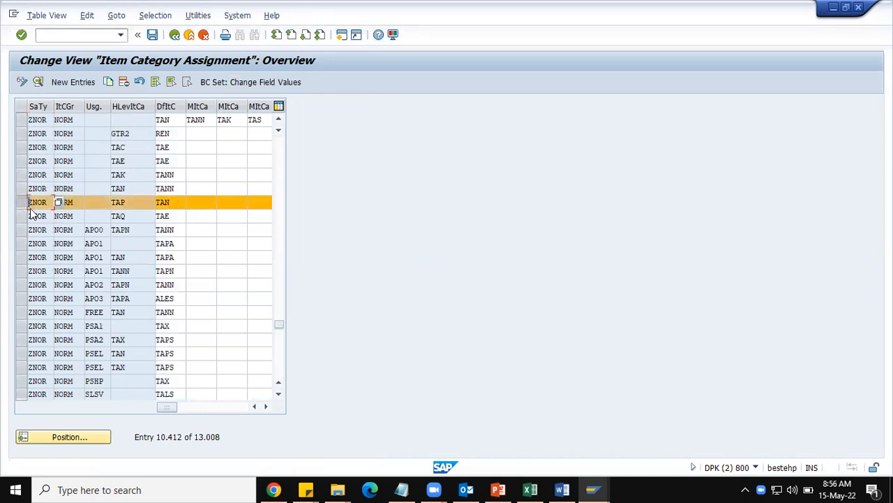
left_click(182, 202)
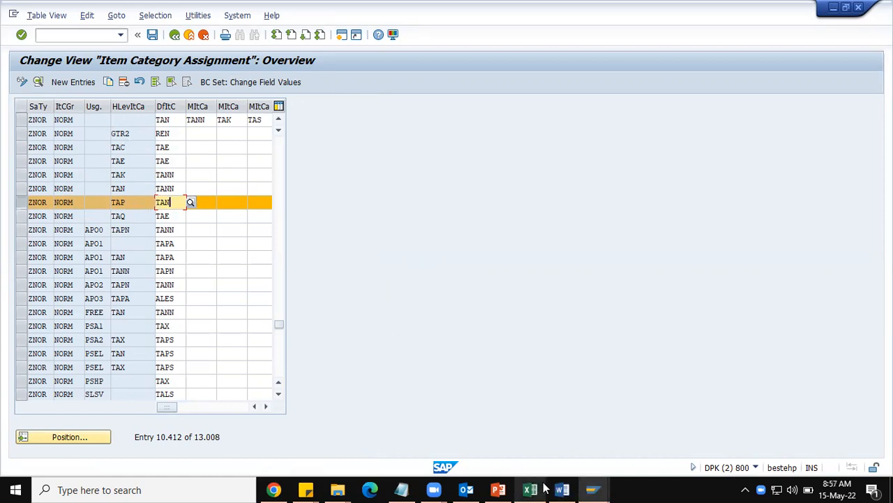
View the ZNPR price condition records for LUMF001 to LUMF005, and return to TAP's item category details
left_click(592, 489)
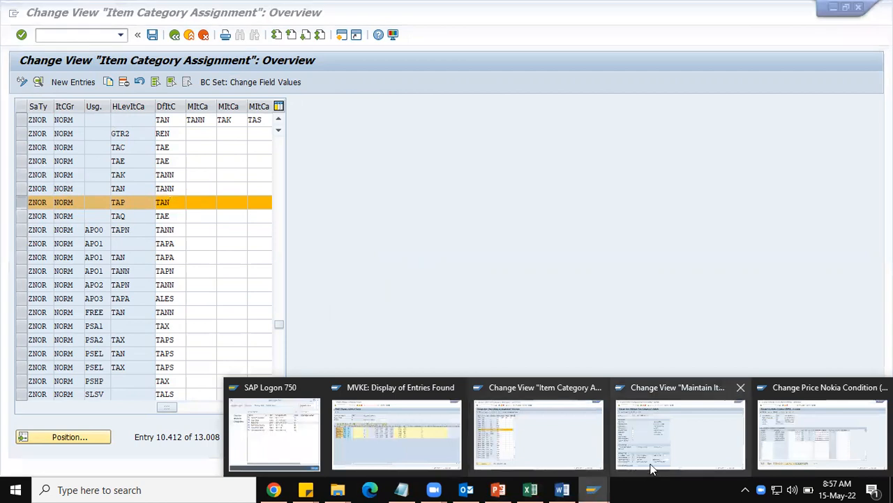
left_click(794, 453)
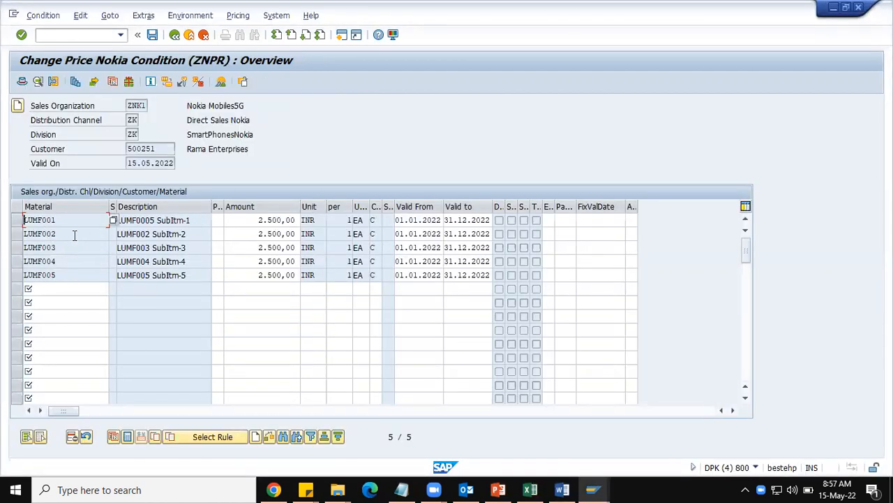
left_click(595, 489)
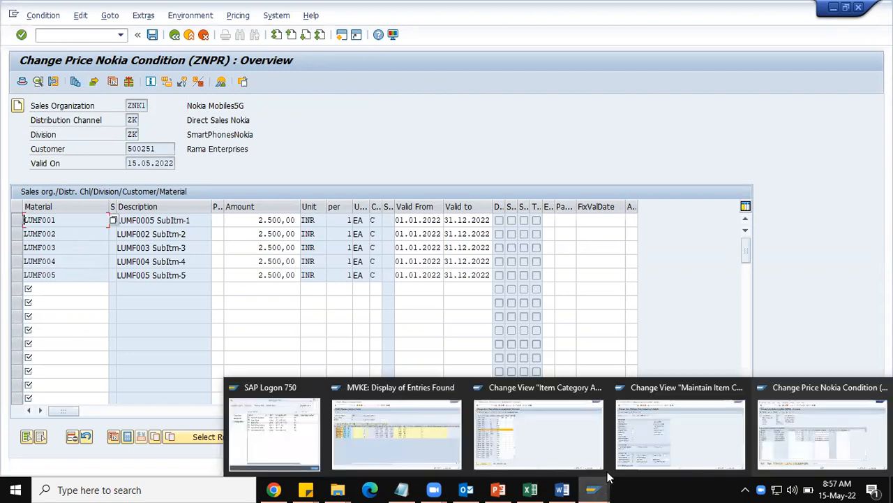
left_click(657, 453)
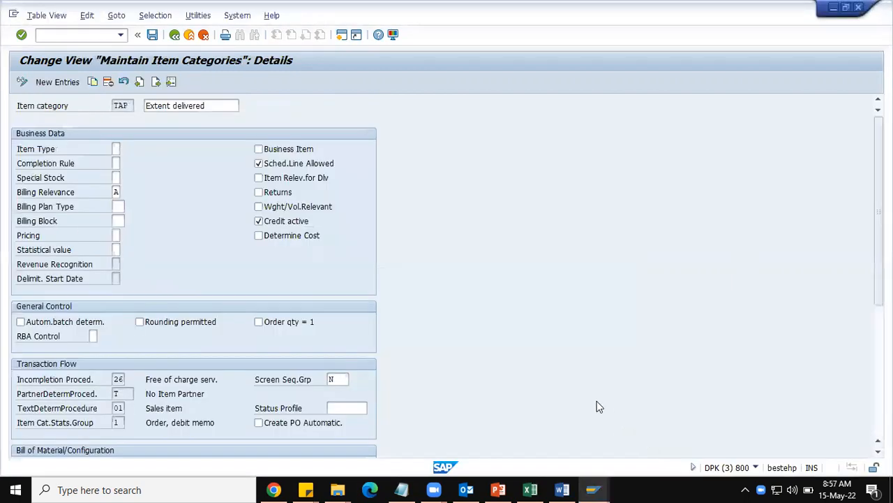
Display the LUMF0005 standard order in a new session and review the item categories in its item overview
left_click(595, 488)
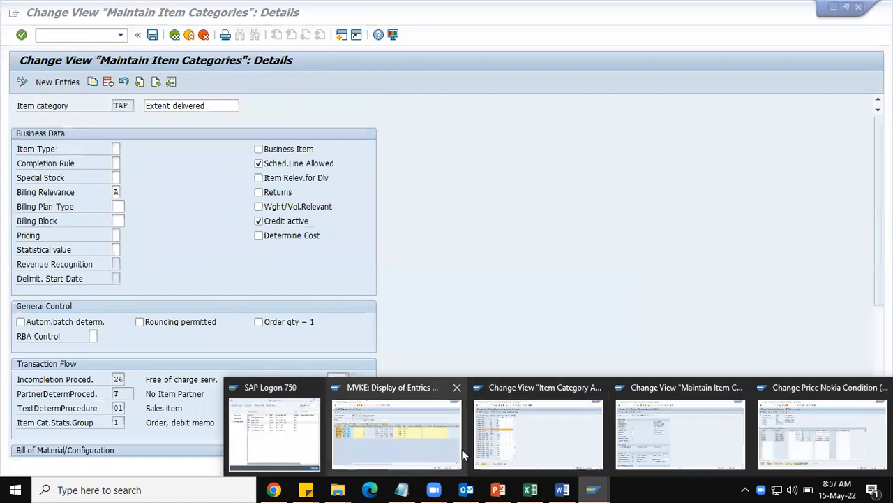
left_click(777, 458)
left_click(97, 37)
type("/nvk13")
key("Return")
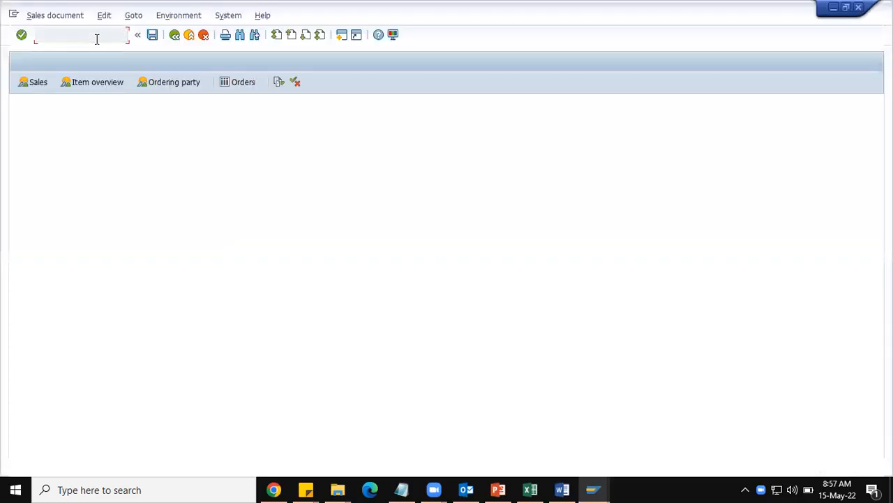
key("Return")
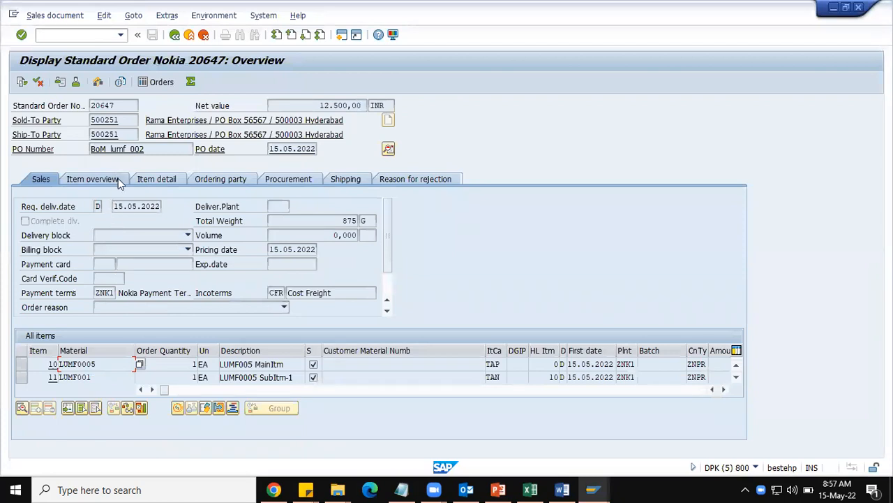
left_click(148, 351)
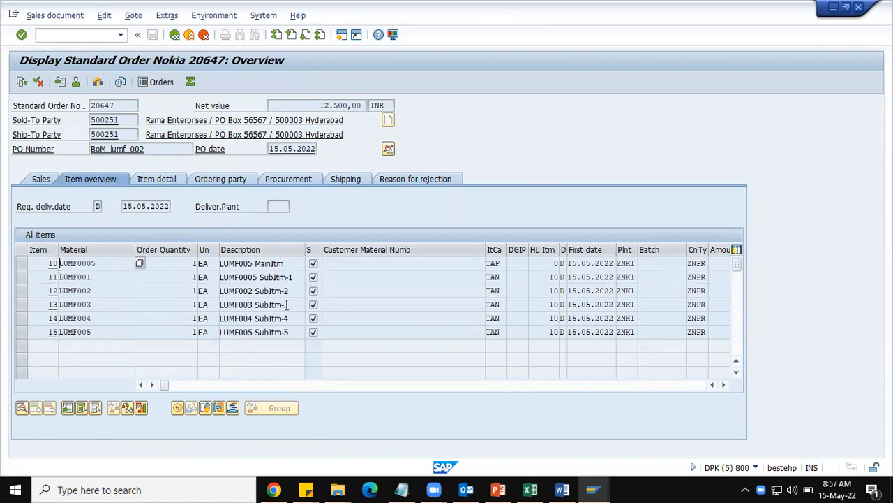
Return to the Item Category Assignment overview and find the entries for sales document type ZNOR with item category group LUMF
key("alt+Tab")
key("alt+Tab")
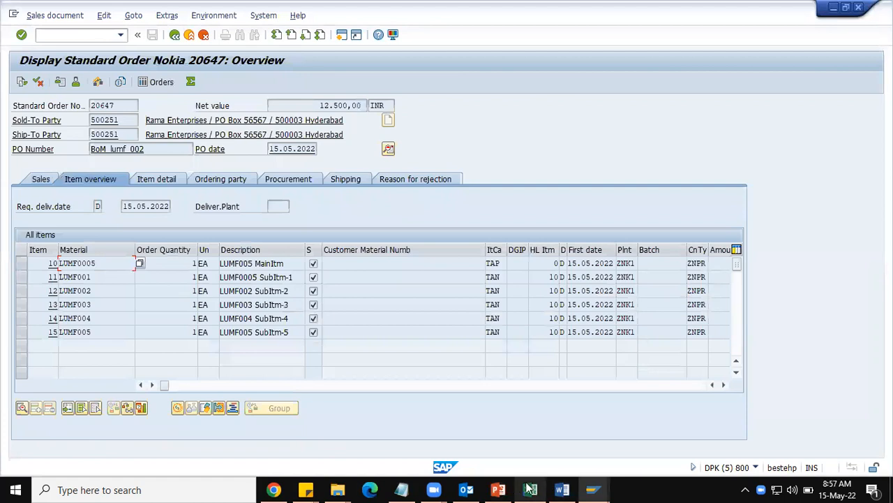
left_click(593, 490)
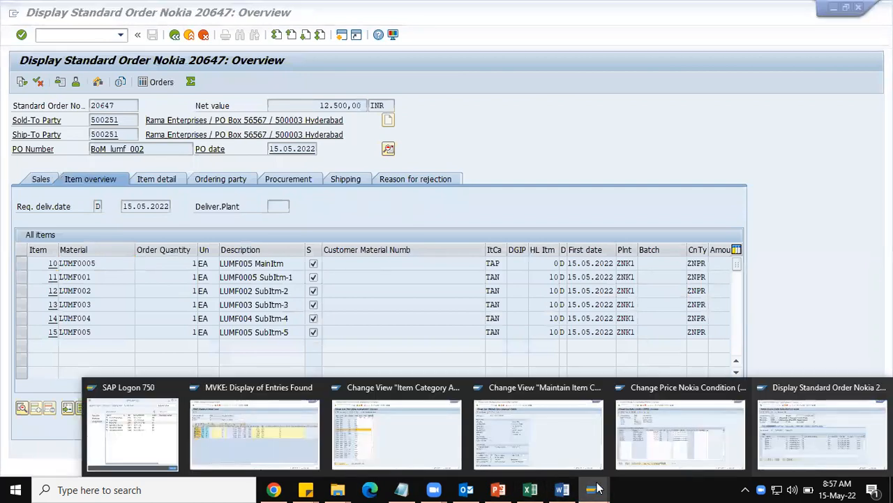
left_click(422, 436)
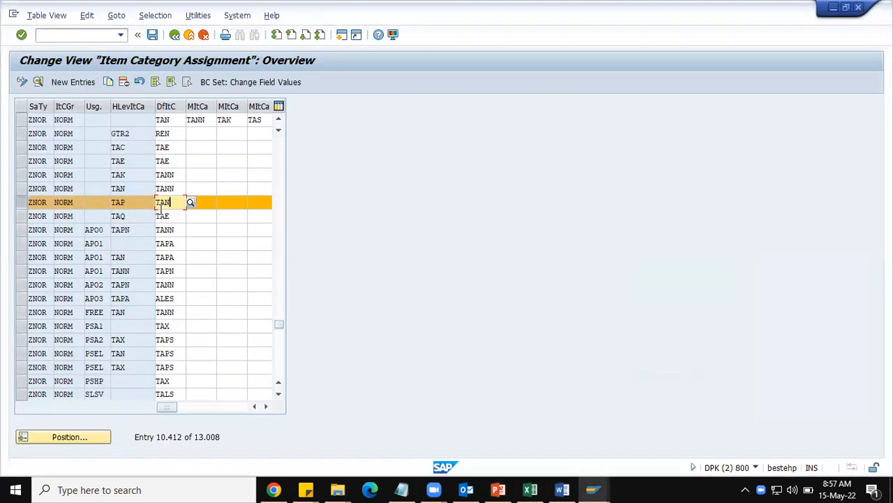
left_click(21, 202)
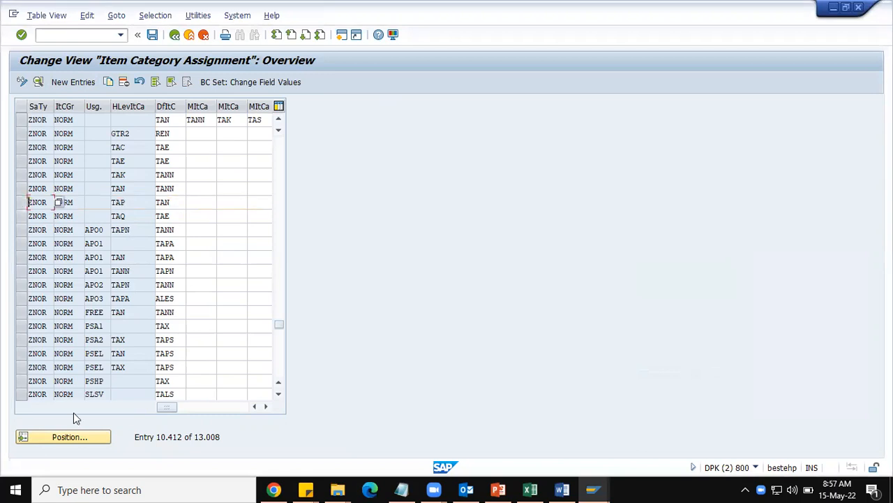
left_click(61, 437)
type("znor")
key("Tab")
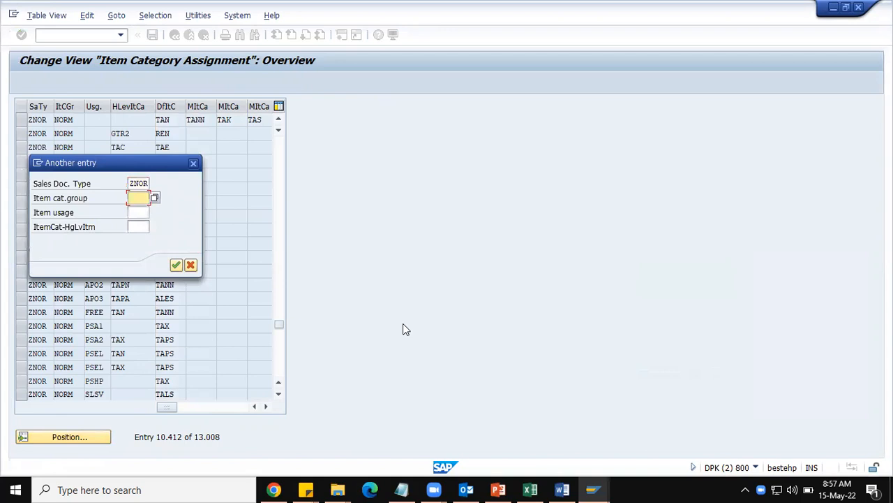
type("lumf")
key("Return")
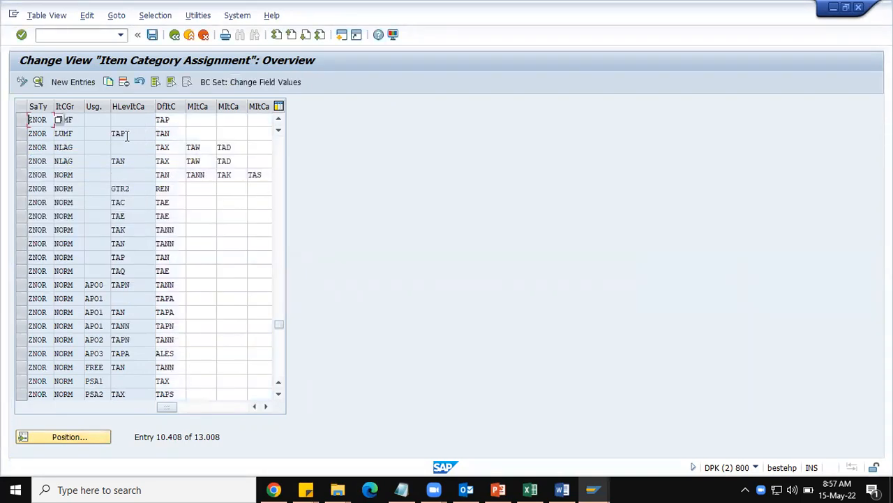
Open the ZNOR and LUMF main item assignment's details, compare them with the LUMF0005 order's items, and return to the assignment overview
left_click(19, 121)
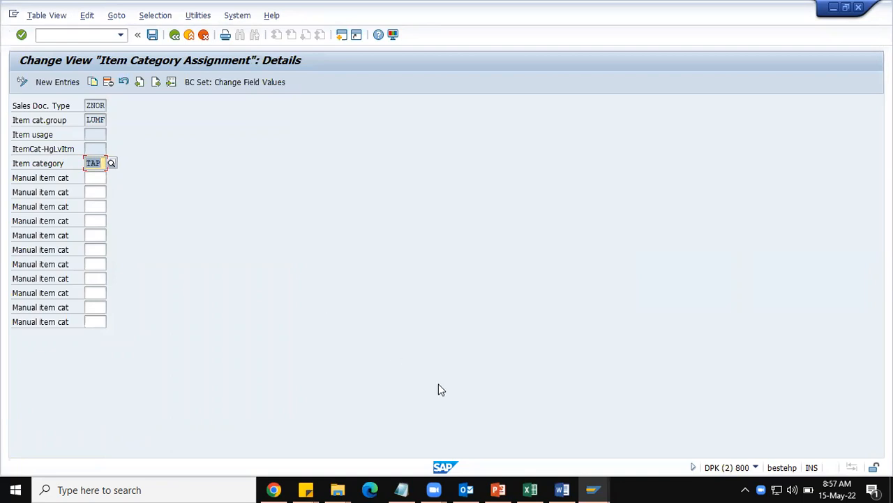
left_click(594, 488)
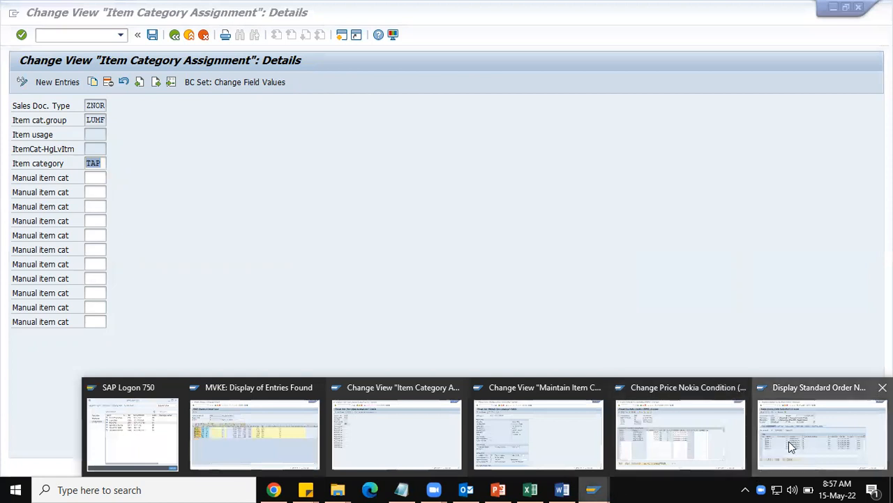
left_click(795, 402)
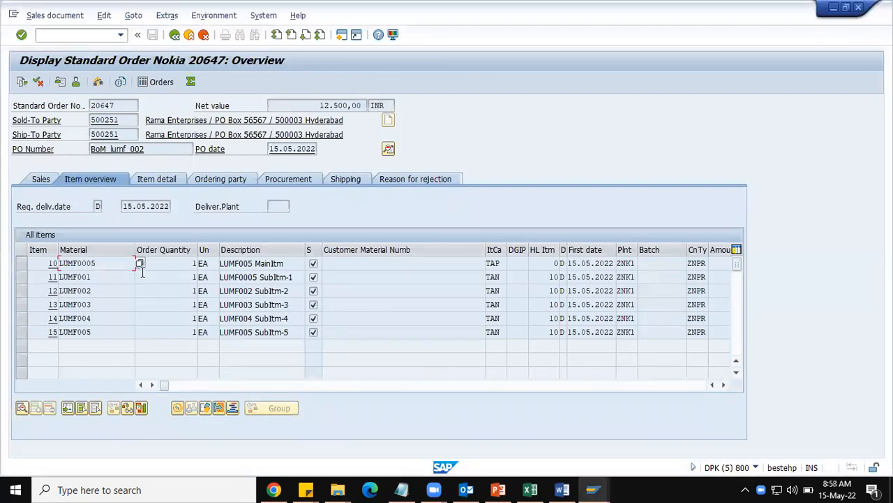
key("alt+Tab")
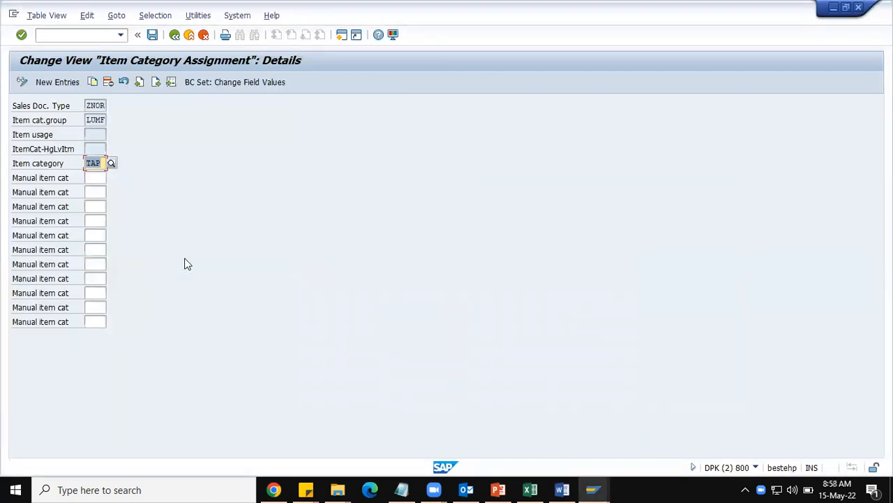
left_click(174, 36)
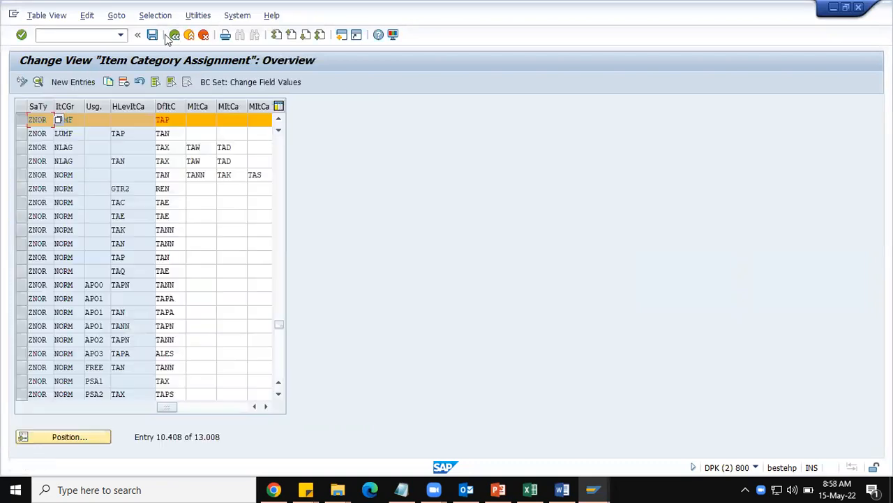
left_click(21, 120)
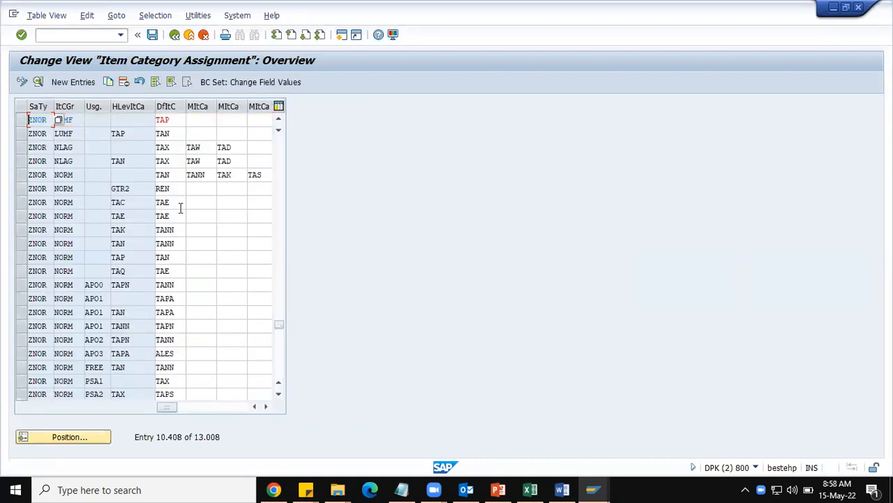
Review the ERLA and LUMF BOM headings and the item category determination tables in Excel's SD Notes workbook, and return to the LUMF0005 order in SAP
left_click(530, 489)
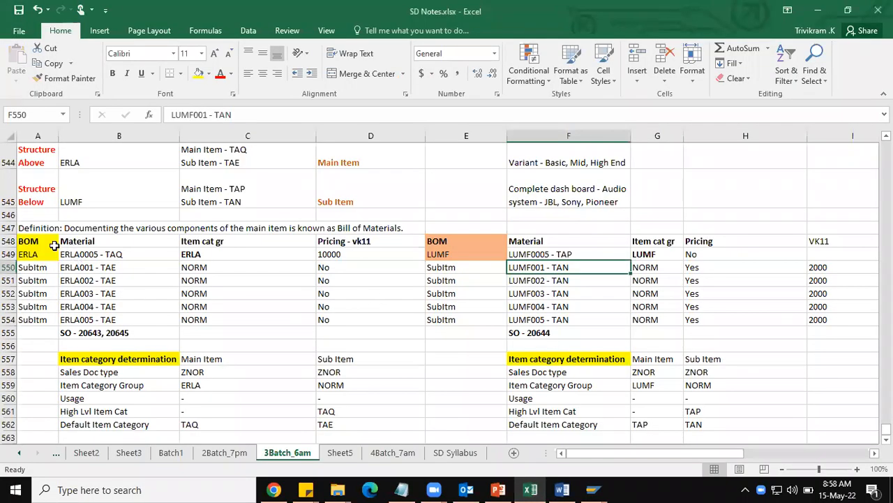
left_click_drag(48, 241, 49, 255)
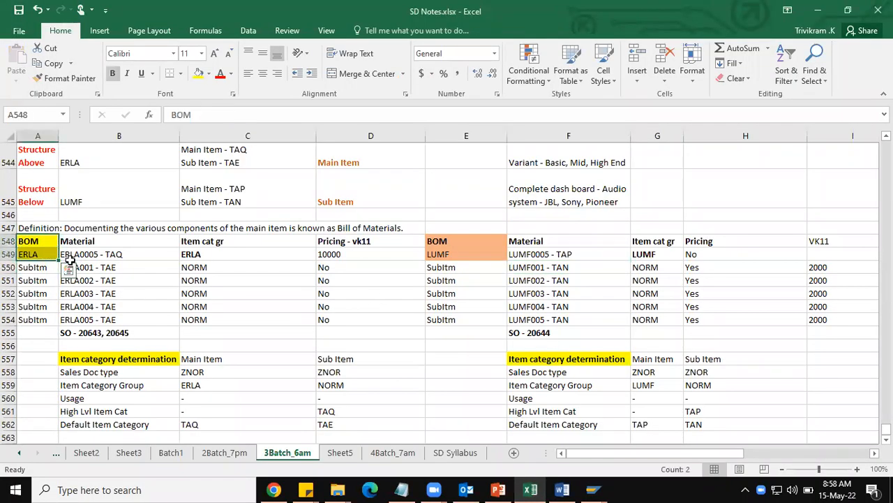
left_click_drag(458, 244, 476, 254)
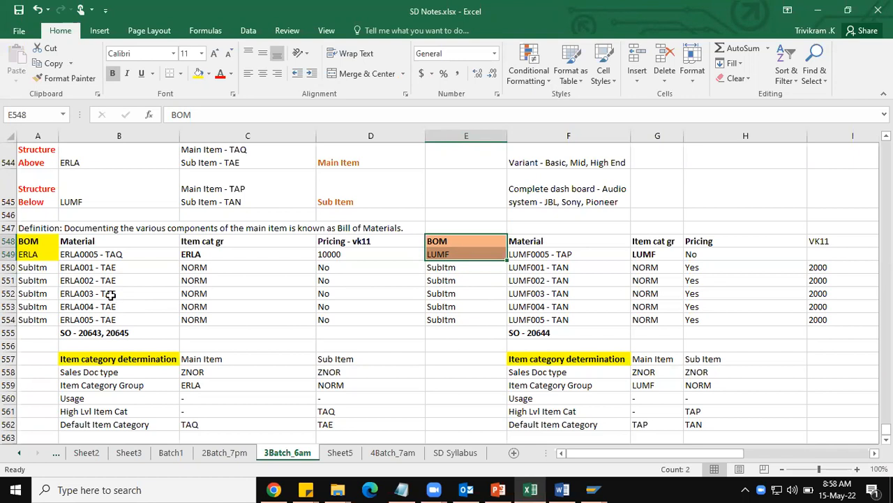
left_click_drag(145, 358, 715, 425)
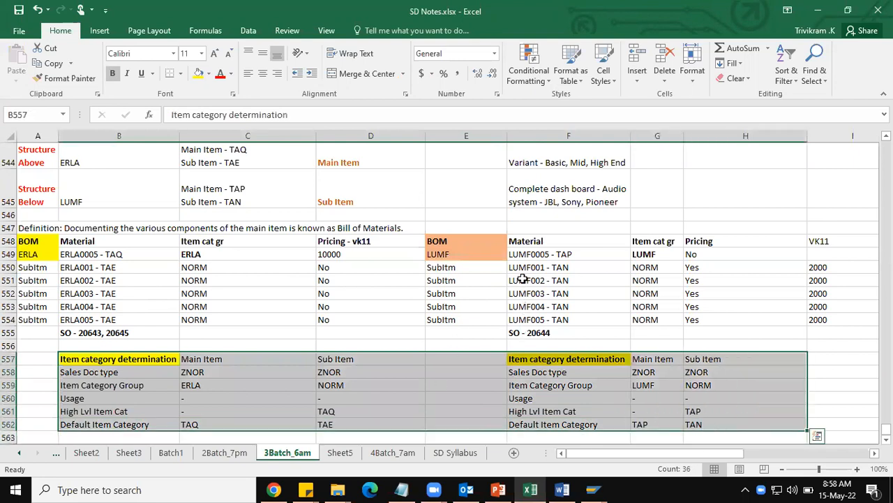
mouse_move(593, 489)
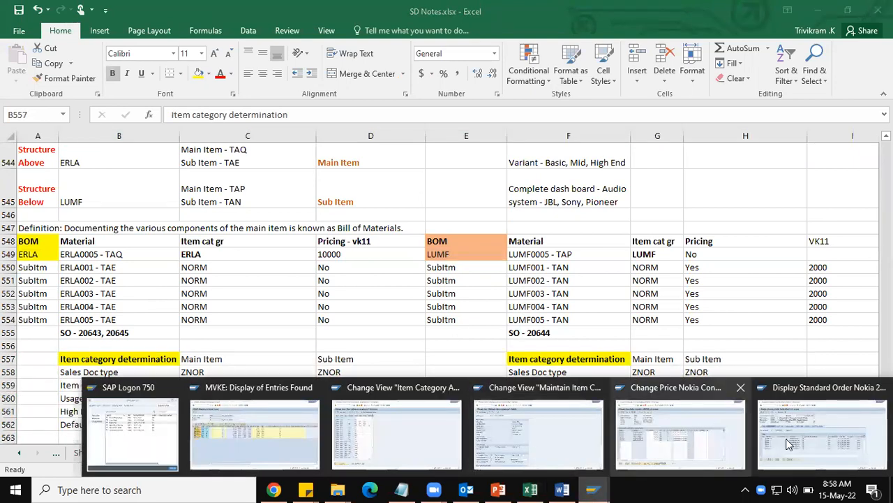
left_click(822, 426)
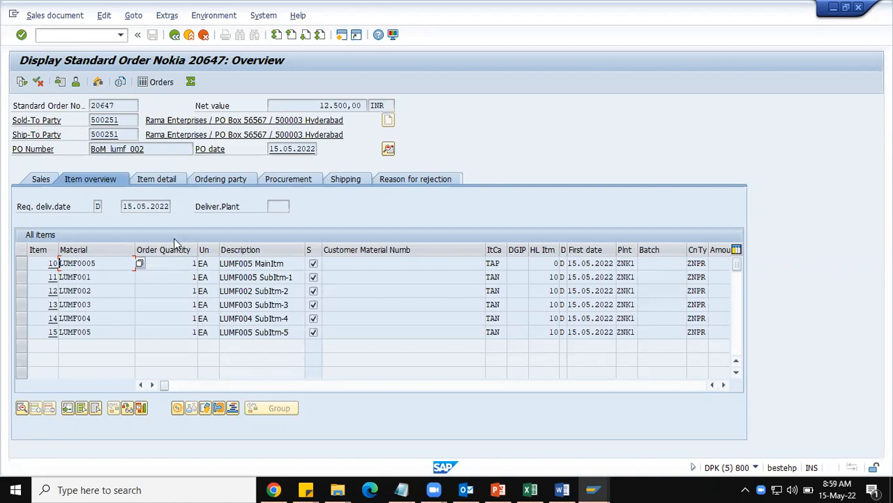
Switch to the BOM presentation in PowerPoint and show slide 3, the closing Thank you slide, in slide show view
left_click(498, 489)
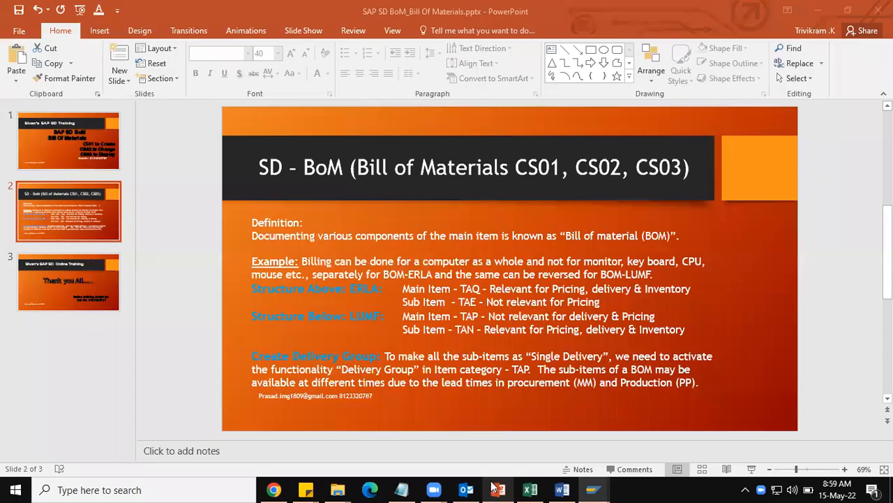
left_click(96, 293)
left_click(753, 470)
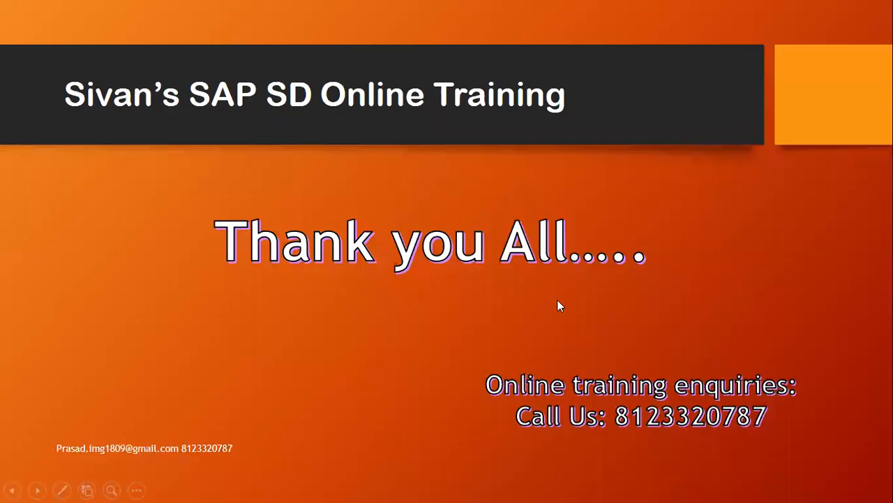